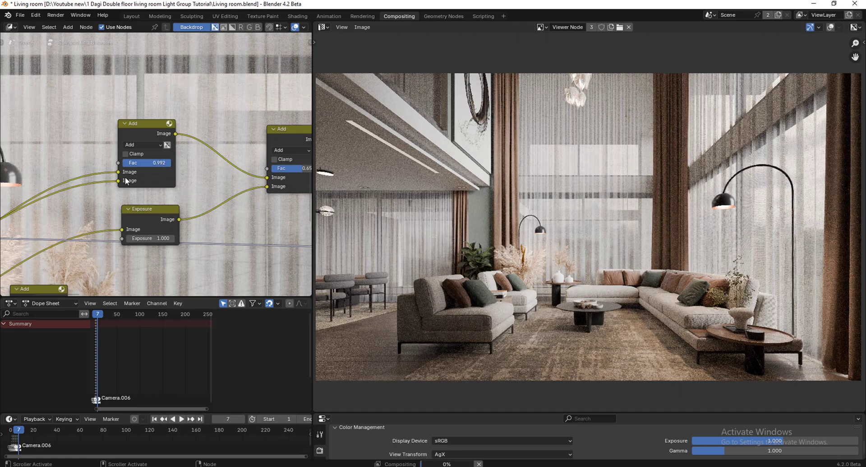
Undo the last two changes in the compositing node tree
scroll(140, 155, "down", 8)
scroll(199, 158, "up", 4)
key("ctrl+z")
key("ctrl+z")
scroll(271, 158, "down", 8)
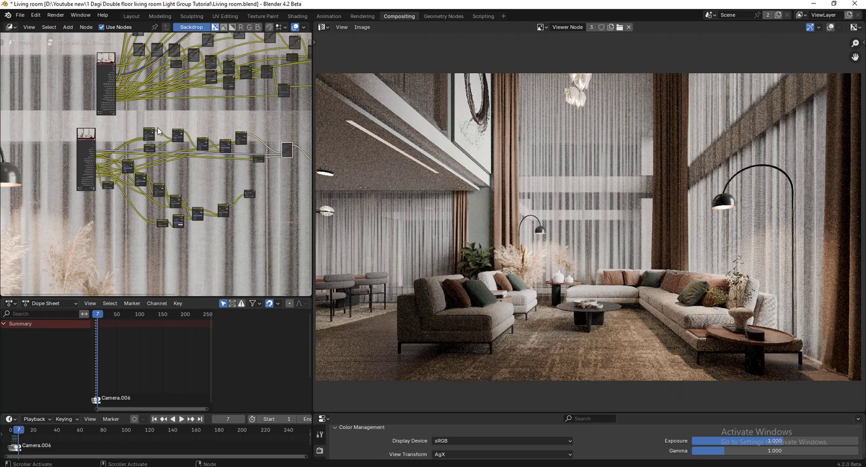
Set the factor of the last Add node feeding the Viewer to about 0.083
scroll(259, 175, "up", 6)
left_click(259, 175)
middle_click_drag(216, 226, 251, 201)
scroll(212, 208, "up", 2)
mouse_move(212, 212)
left_mouse_down()
mouse_move(220, 212)
mouse_move(210, 214)
left_mouse_up()
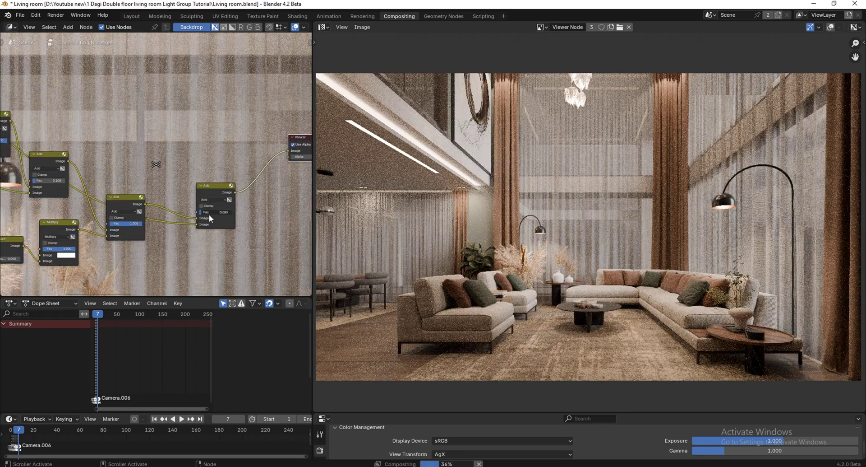
Adjust the mix factors of the Add nodes further up the chain to rebalance the light groups
scroll(189, 216, "down", 2)
scroll(129, 196, "up", 5)
middle_click_drag(90, 150, 138, 164)
left_click_drag(139, 163, 137, 145)
scroll(139, 165, "down", 5)
scroll(88, 122, "up", 7)
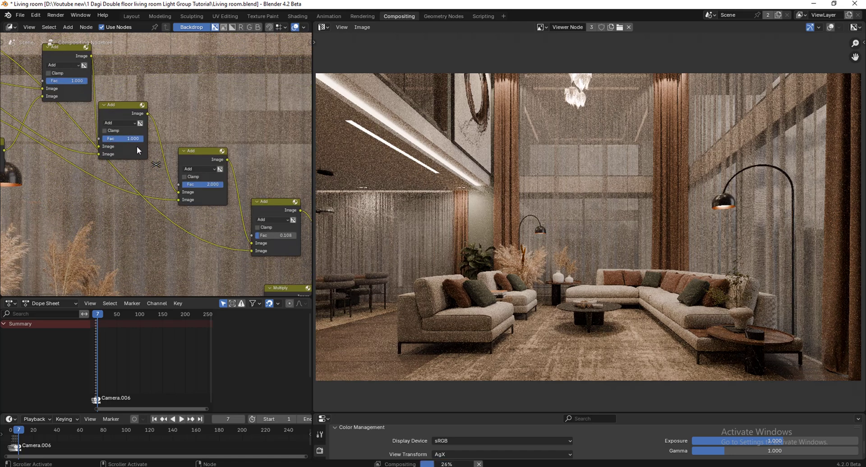
scroll(136, 145, "down", 8)
middle_click_drag(296, 236, 235, 211)
scroll(235, 211, "up", 6)
left_click_drag(243, 205, 264, 213)
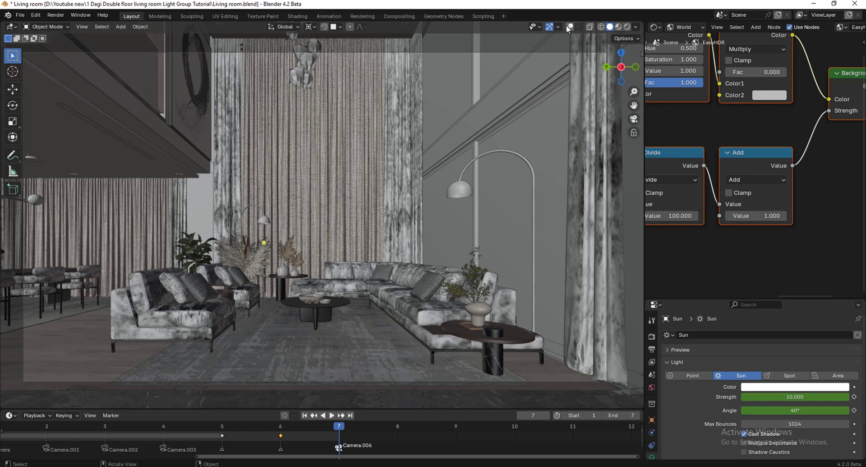
Switch on the overlays in the Layout workspace's 3D viewport and reveal all hidden objects
left_click(568, 28)
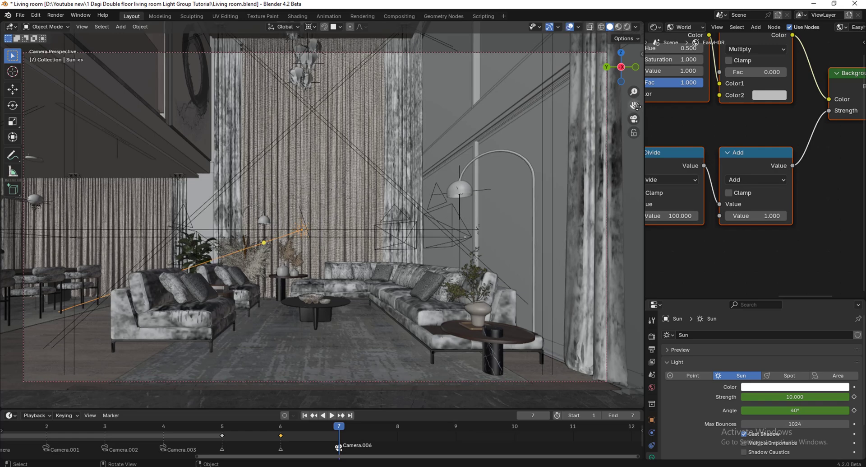
left_click_drag(634, 104, 625, 109)
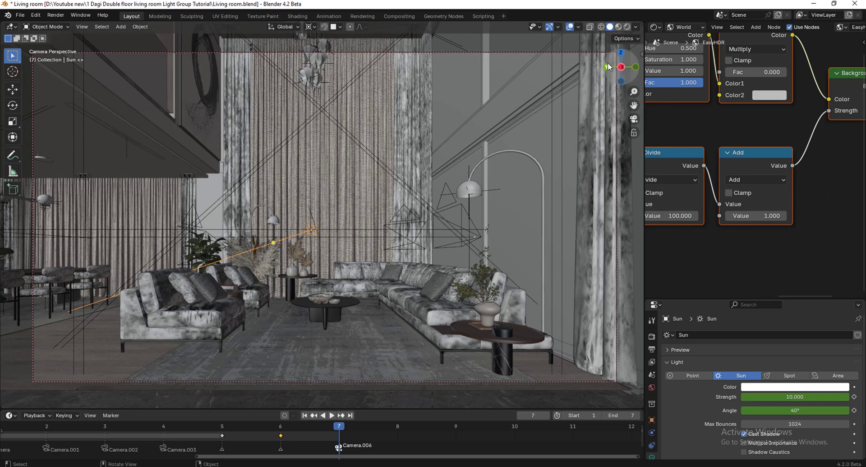
left_click(570, 27)
left_click(570, 28)
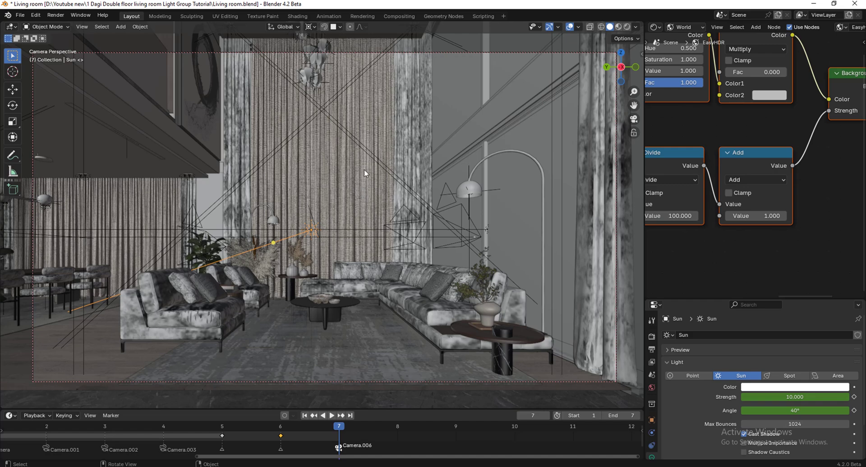
key("alt+h")
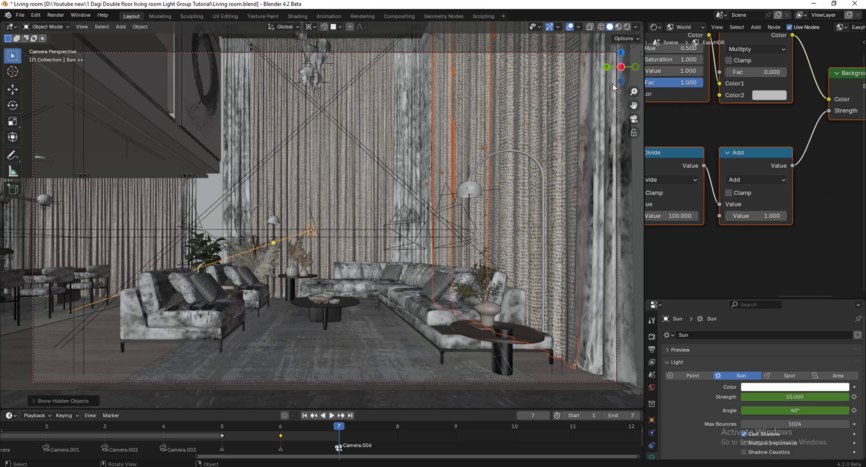
Fly up to the ceiling beside the tall curtains and select a spotlight in the corner fixture to view its settings
middle_click_drag(613, 83, 551, 134)
key("shift+grave")
key("w")
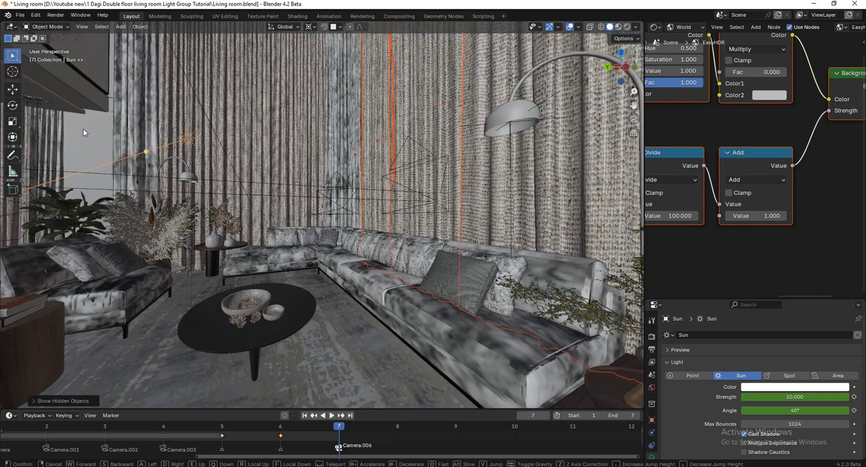
key("w")
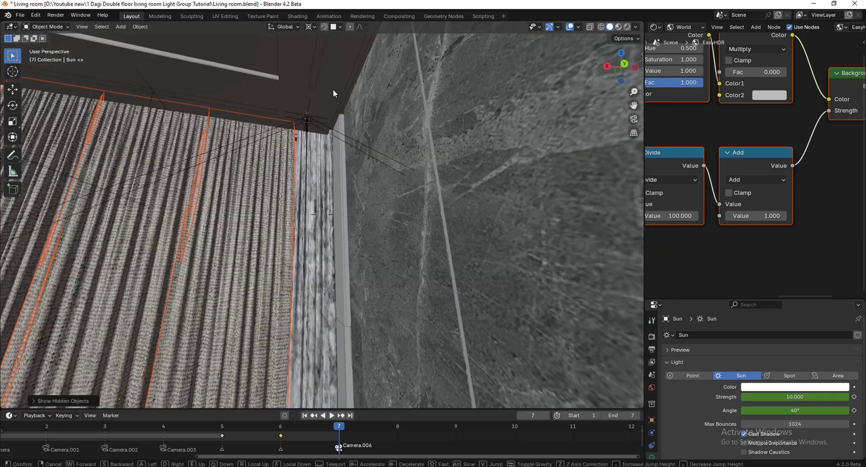
key("w")
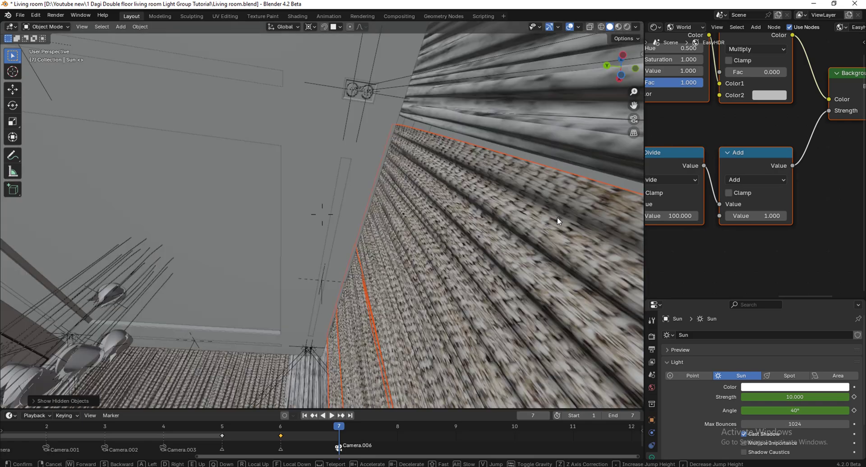
key("s")
left_click(410, 168)
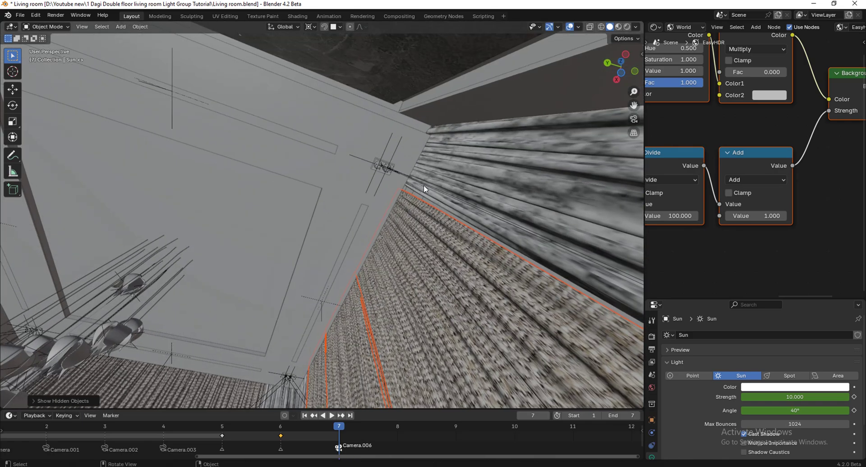
left_click(424, 185)
middle_click_drag(424, 185, 381, 140)
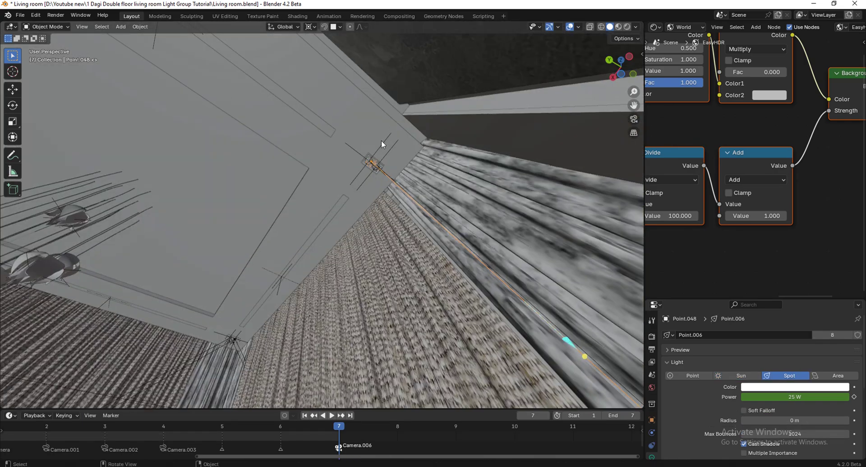
Select a spotlight in the ceiling fixture at another curtain corner and examine its light settings
key("w")
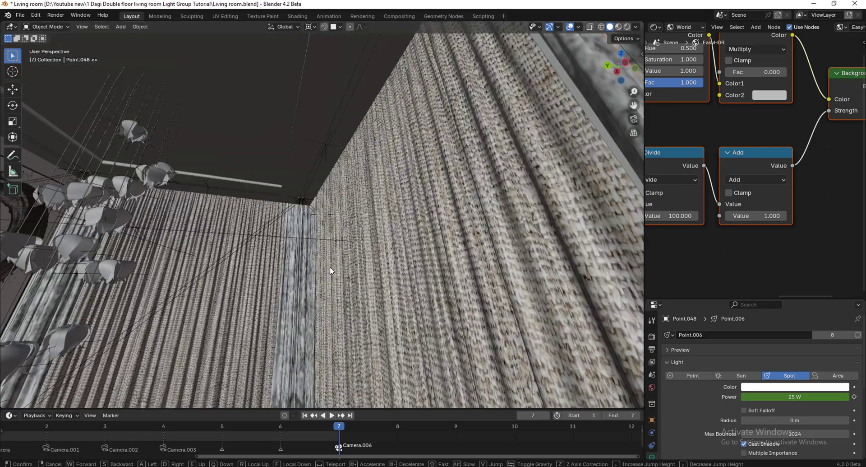
key("w")
key("a")
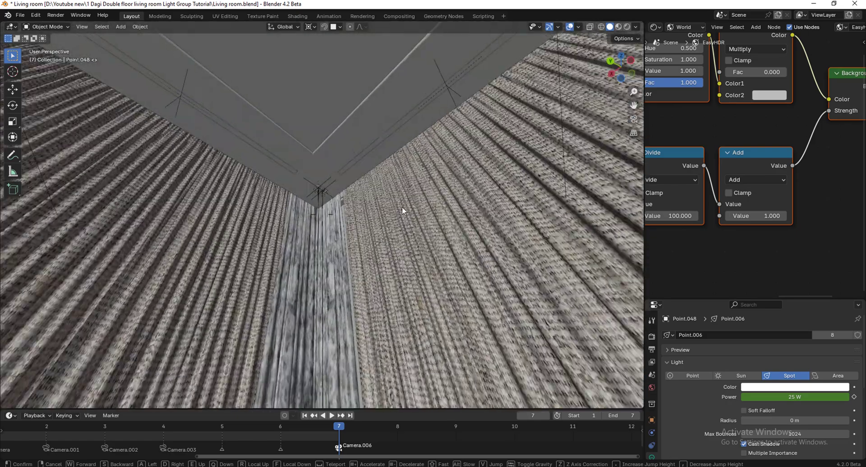
key("e")
left_click(382, 141)
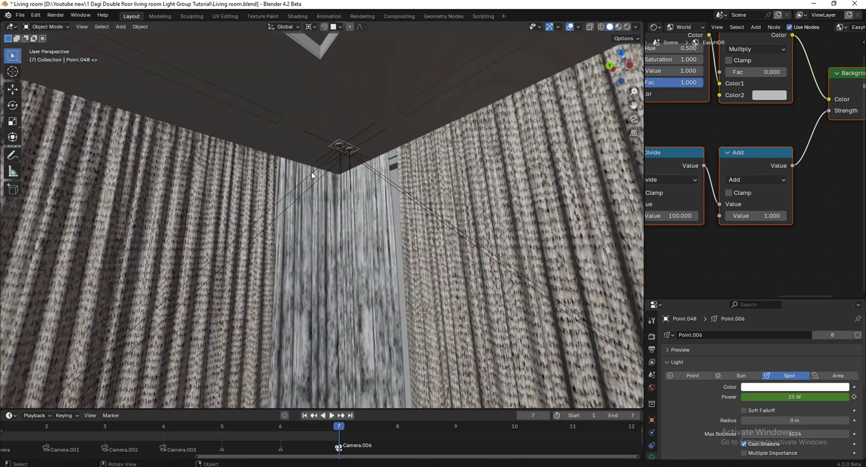
left_click(311, 176)
key("shift+grave")
left_click(774, 417)
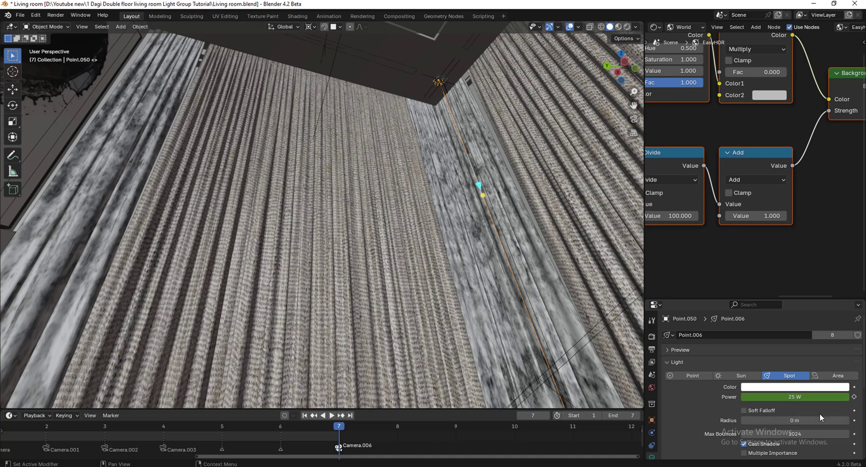
scroll(838, 413, "down", 1)
Fly back to the blossom pendant chandelier and select the point light inside it to view its power
key("shift+grave")
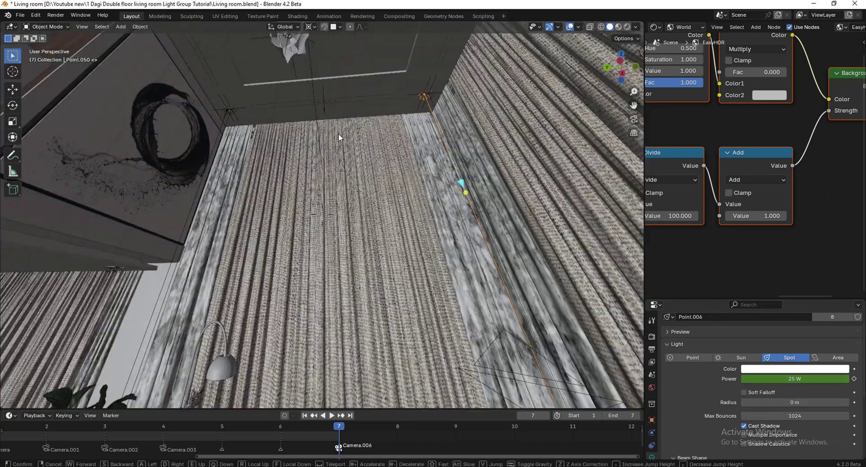
key("Escape")
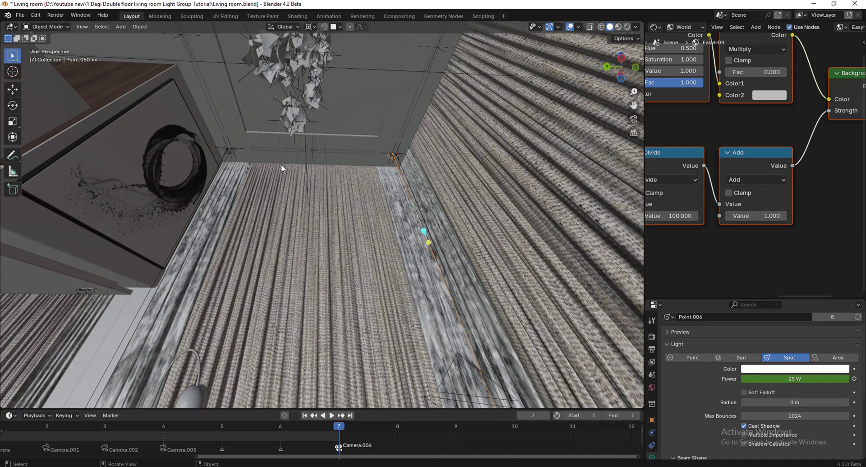
key("shift+grave")
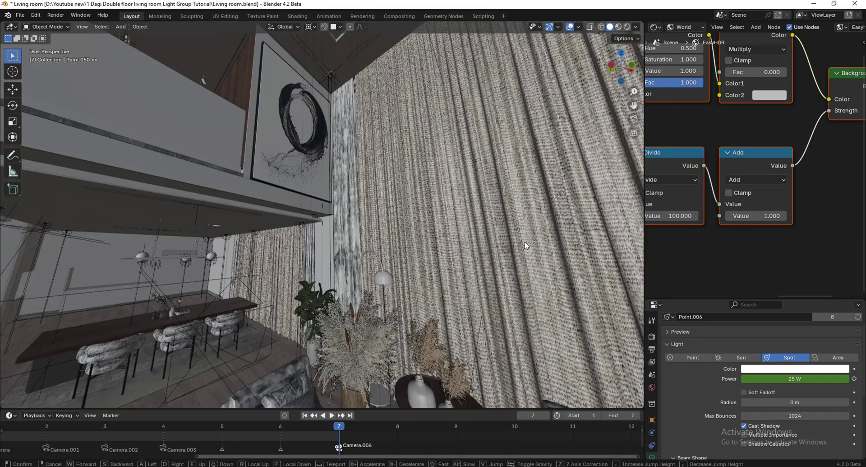
key("Escape")
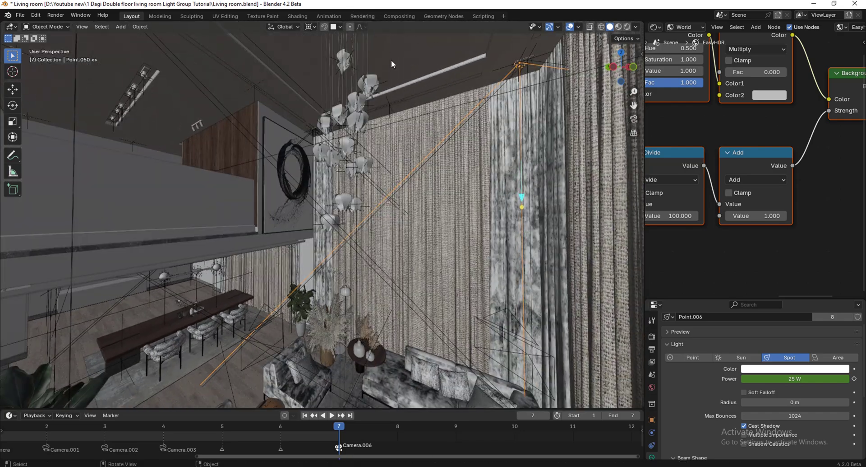
left_click(361, 96)
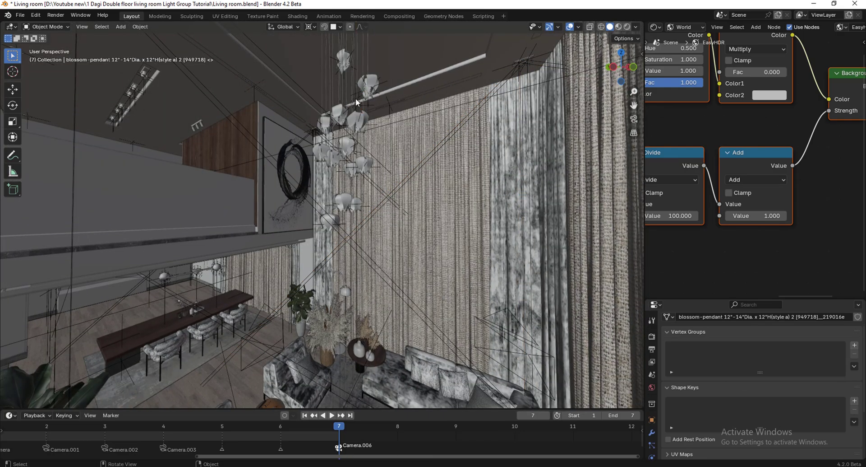
left_click(357, 112)
left_click(357, 107)
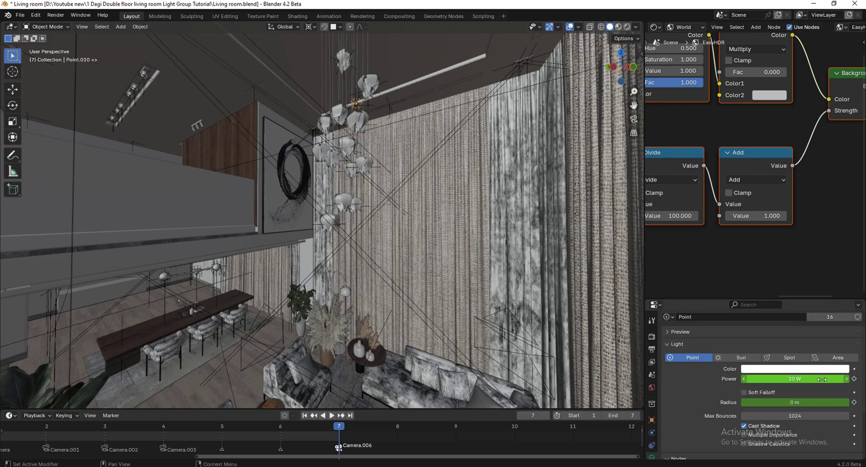
Move to the arched floor lamp and select the area light inside its shade to view its settings
key("shift+grave")
left_click(381, 144)
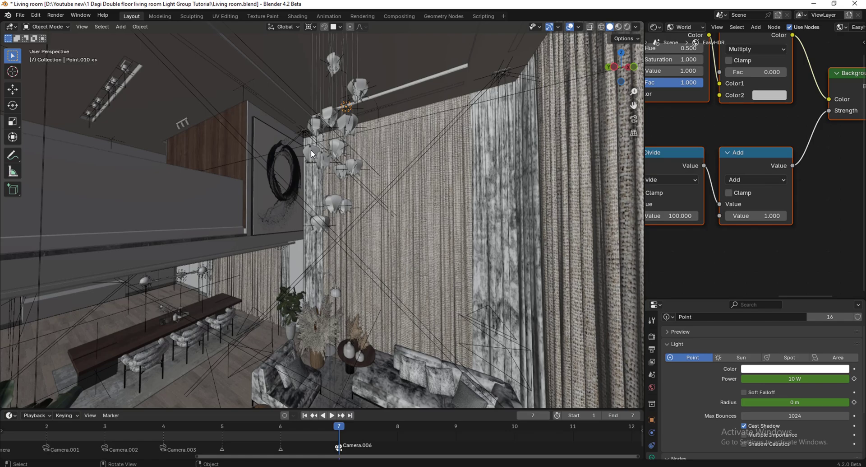
key("alt+h")
key("shift+grave")
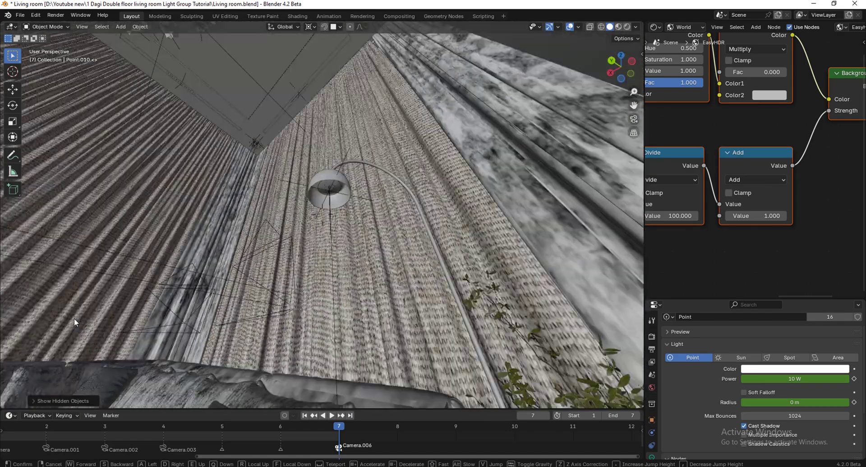
left_click(367, 179)
left_click(334, 179)
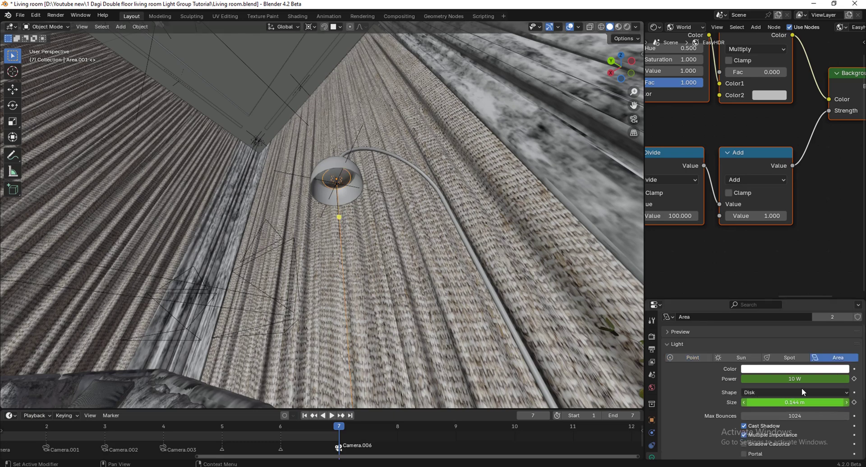
Fly under the lower ceiling near the plant and select the downlight's area light to view its settings
key("shift+grave")
key("s")
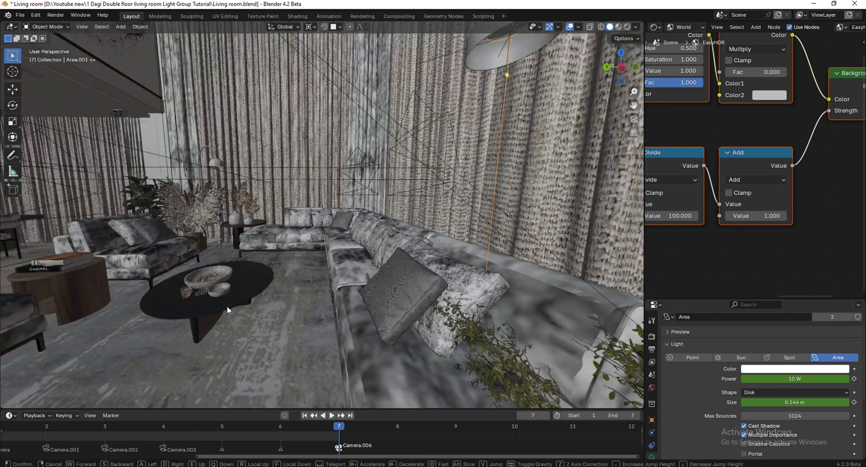
left_click(279, 173)
key("shift+grave")
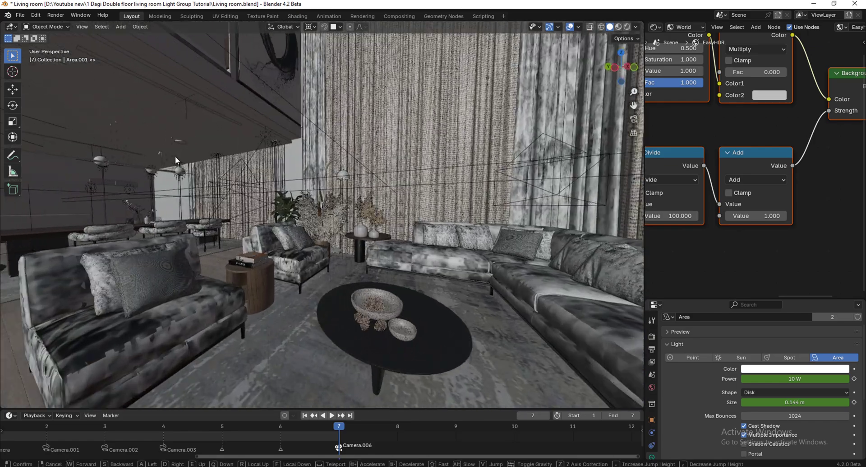
key("w")
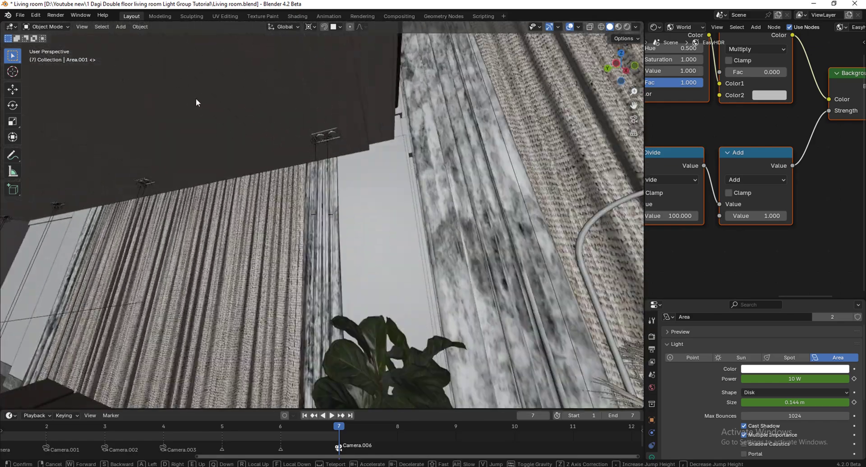
left_click(244, 116)
left_click(311, 118)
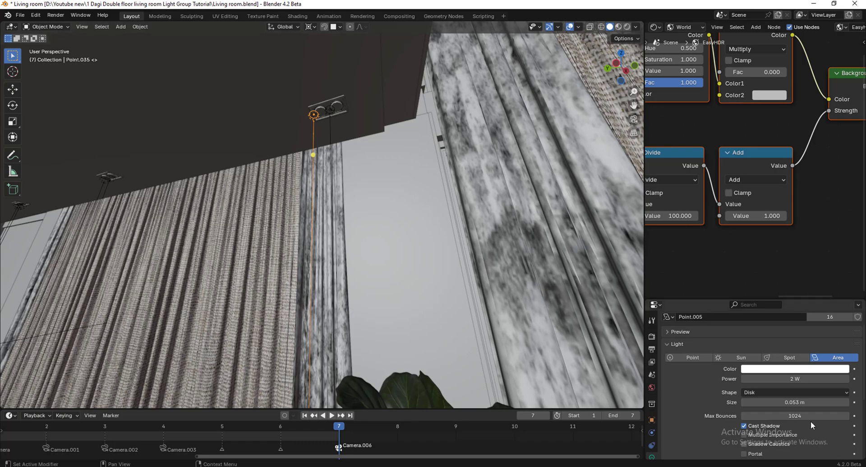
Look over the remaining ceiling lights and curtains around the living and dining areas
key("shift+grave")
left_click(347, 105)
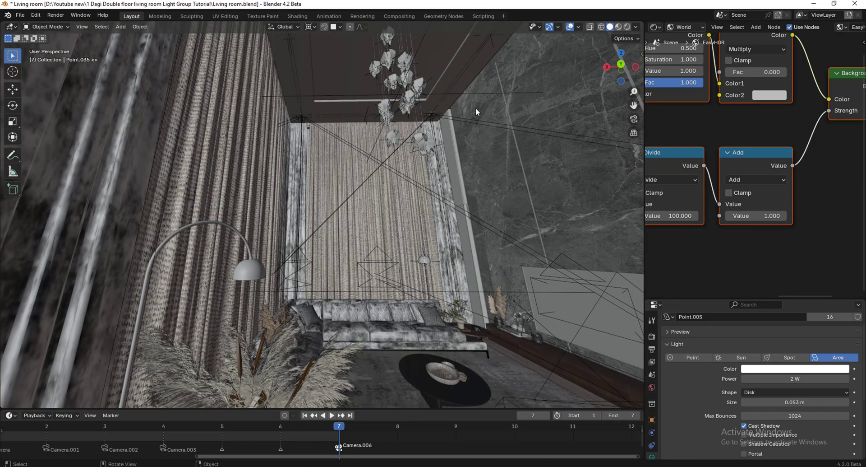
key("shift+grave")
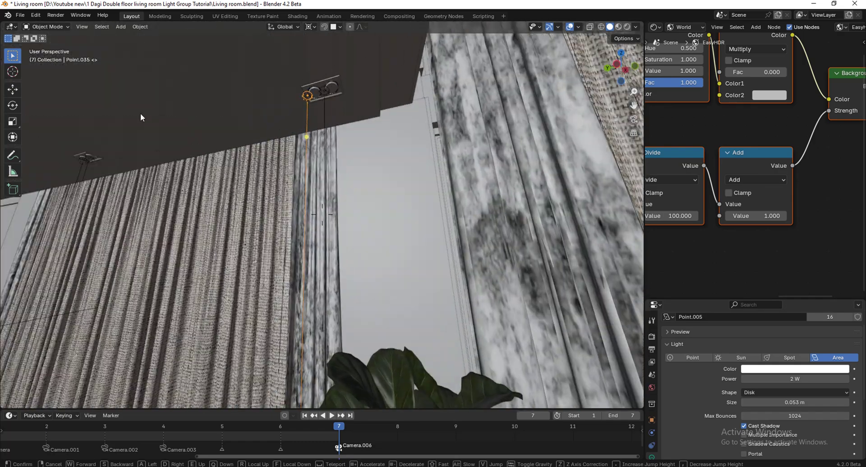
left_click(128, 113)
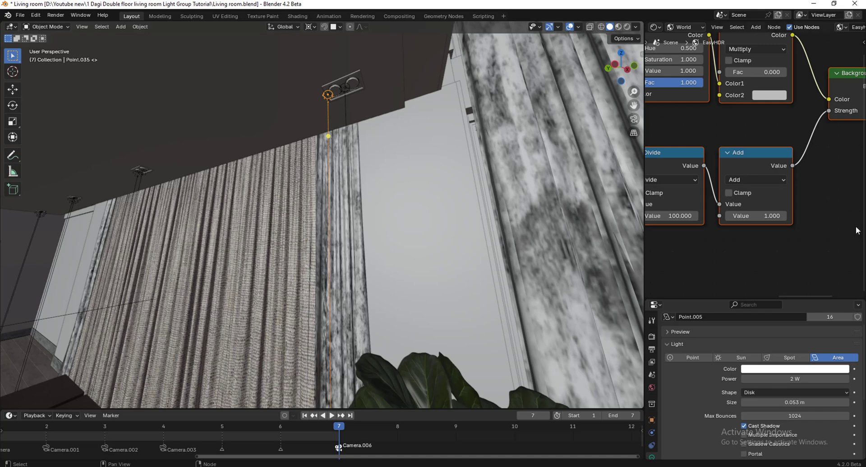
key("shift+grave")
left_click(364, 191)
Return to the camera view and hide the side wall's sheer curtains, glazed panel and window mullion
key("KP_0")
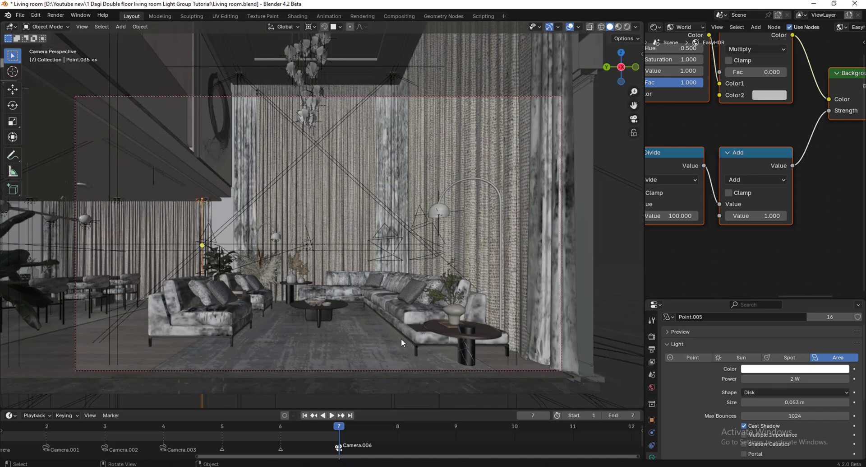
left_click(446, 141)
key("h")
left_click(462, 118)
key("h")
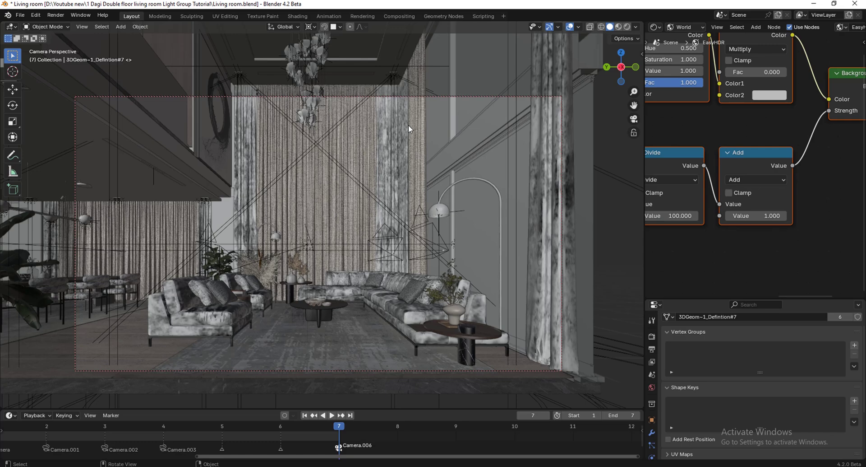
key("h")
left_click(432, 115)
key("h")
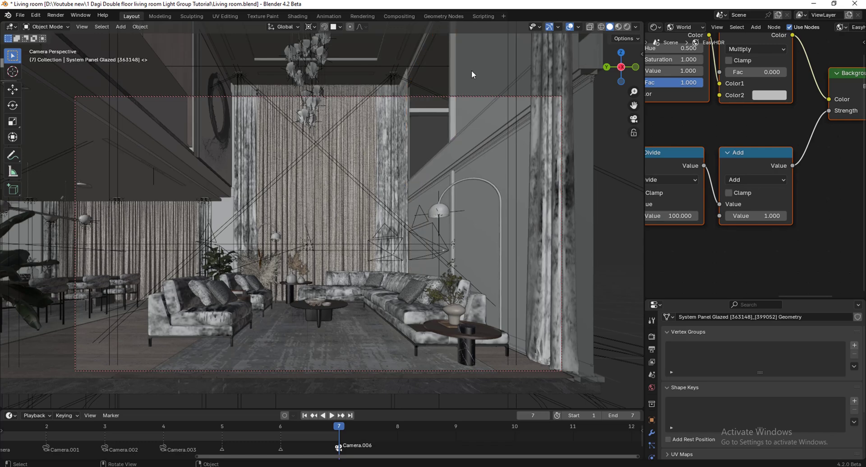
left_click(453, 72)
key("h")
Select the square area light near the high ceiling beyond the chandelier to view its power and size
scroll(458, 68, "up", 4)
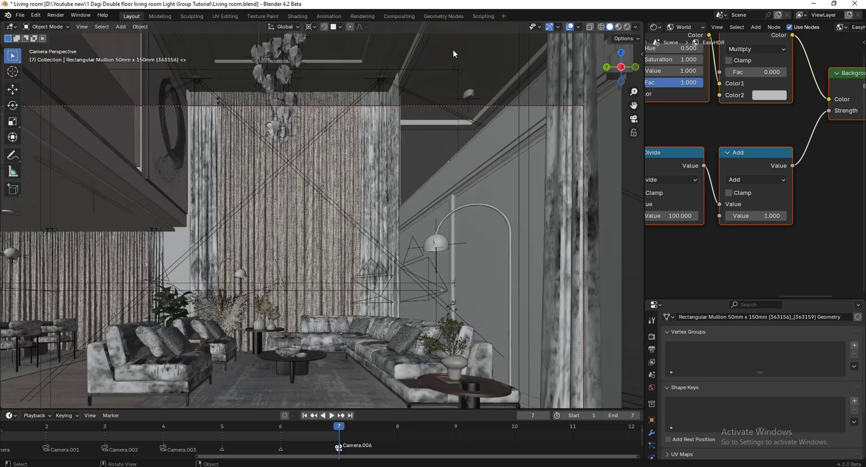
left_click(452, 79)
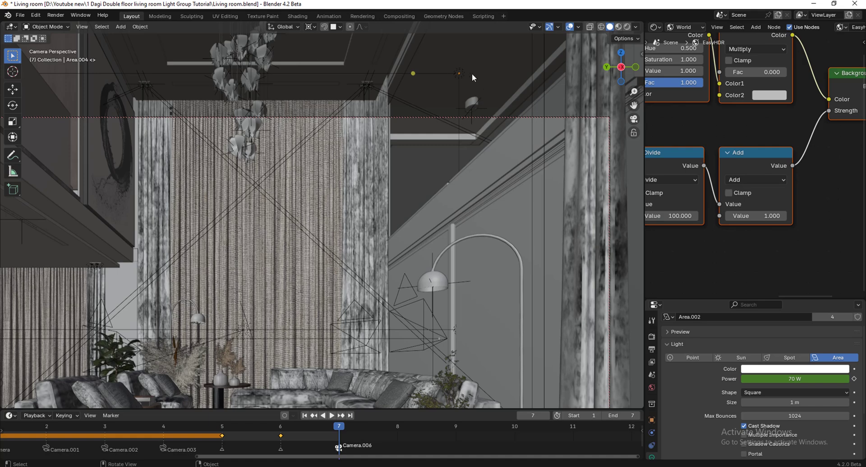
scroll(483, 187, "down", 4)
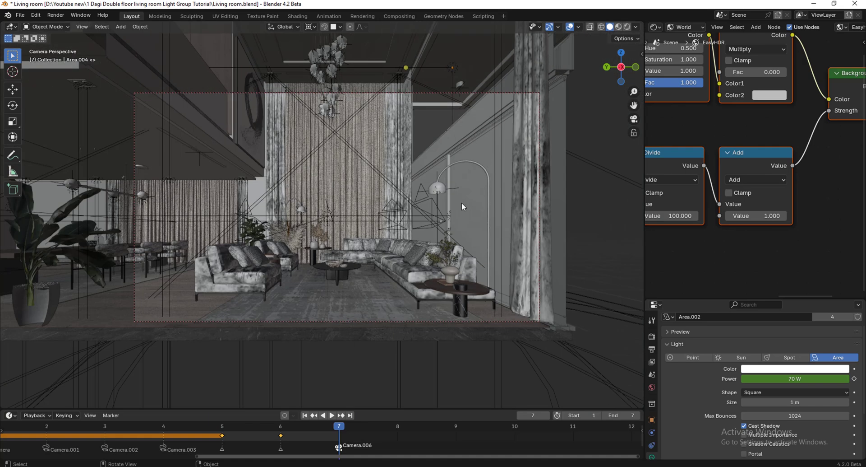
scroll(461, 180, "up", 2)
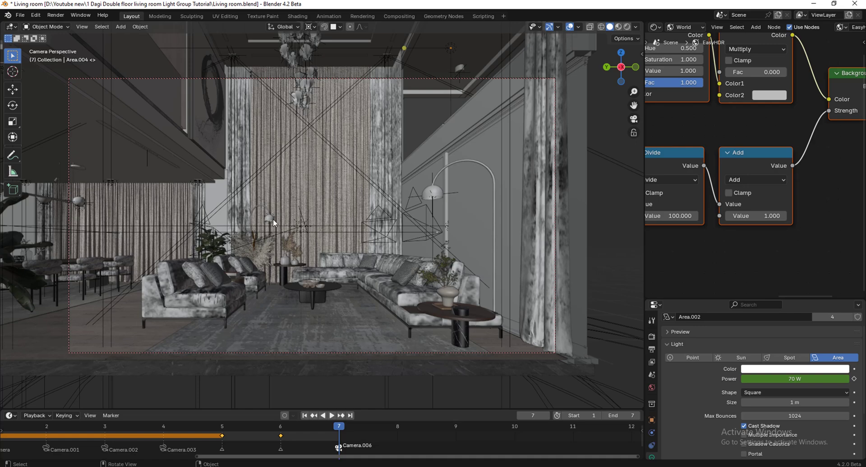
Select the sun light above the side table to view its strength and angle
left_click(297, 230)
scroll(297, 229, "up", 1)
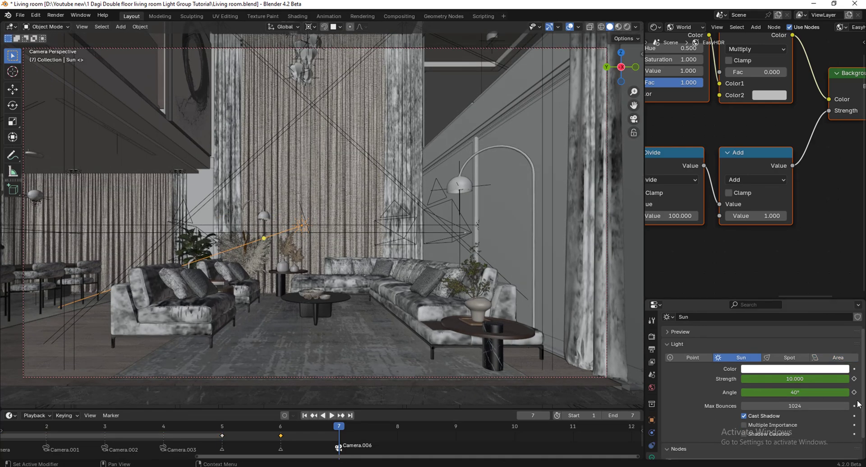
scroll(420, 261, "down", 3)
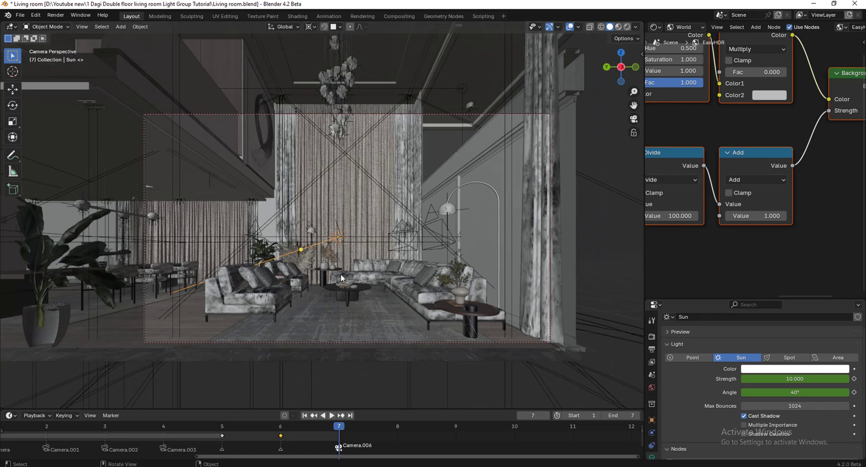
scroll(467, 263, "up", 3)
Examine the world's EasyHDR node tree and open the Easy HDRI add-on settings in the 3D viewport
scroll(740, 181, "down", 5)
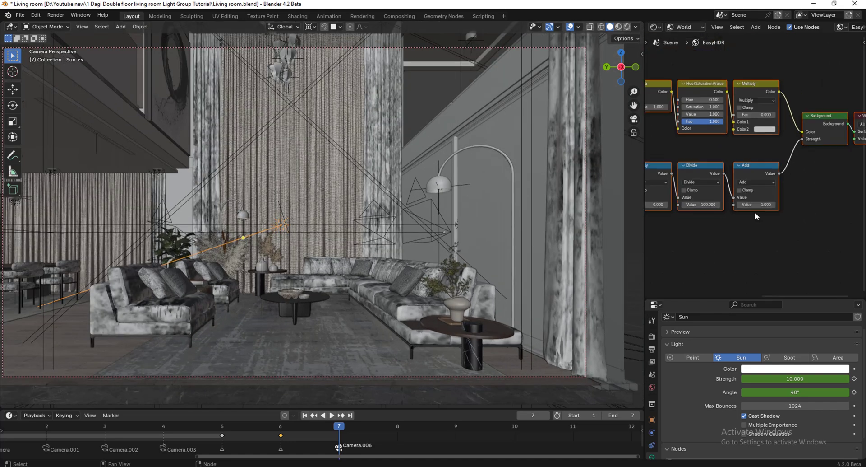
scroll(769, 129, "down", 3)
scroll(721, 132, "up", 2)
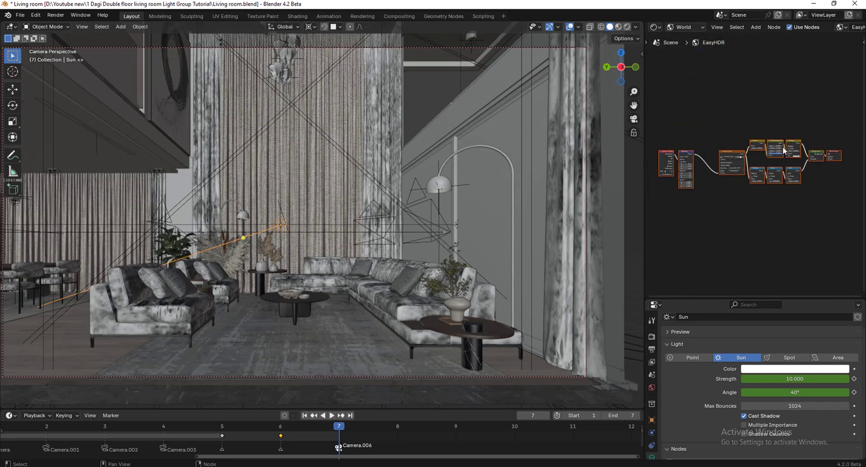
key("n")
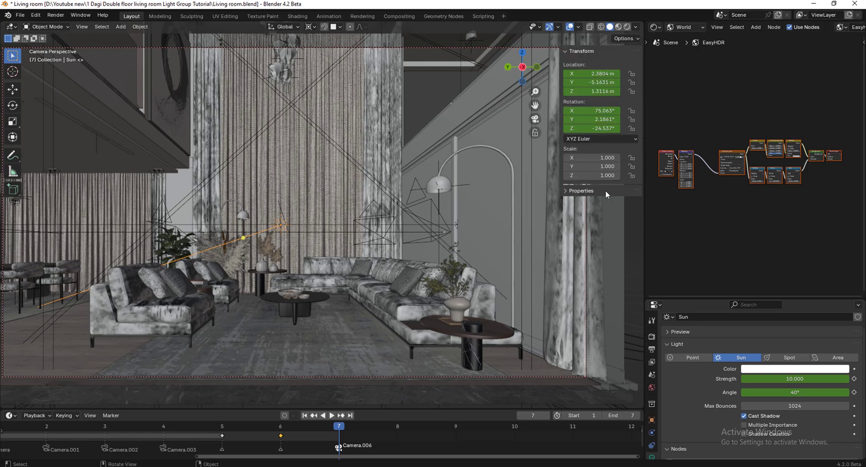
left_click(639, 121)
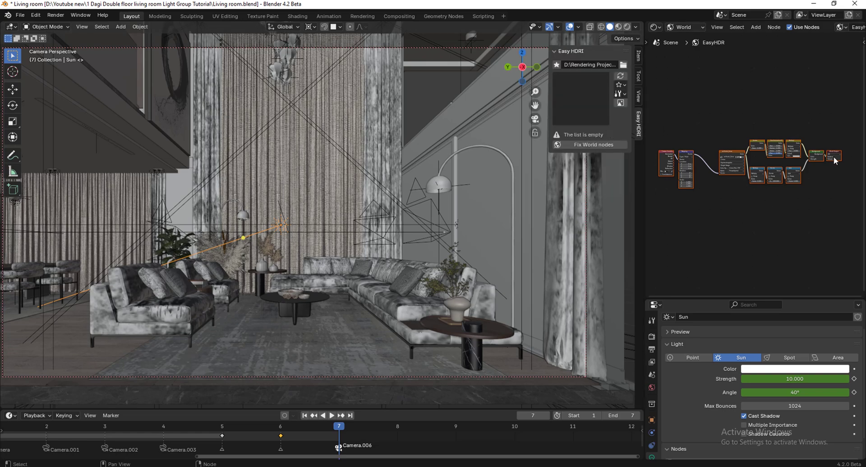
scroll(788, 171, "up", 2)
scroll(788, 172, "up", 2)
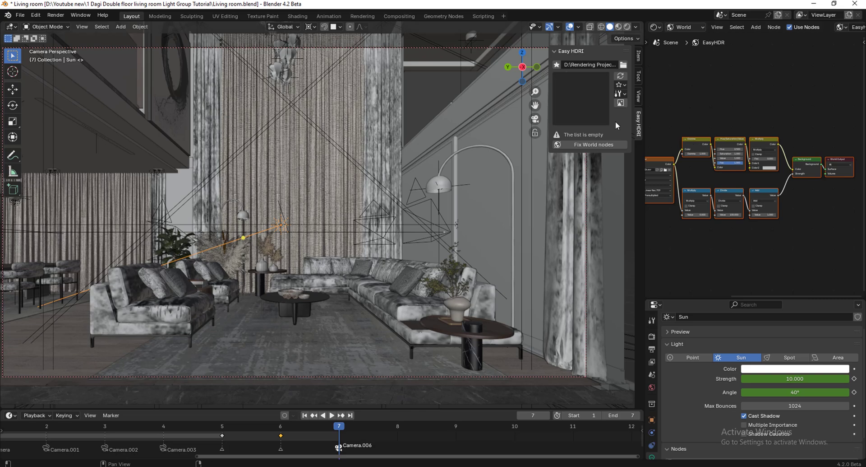
scroll(843, 191, "down", 2)
scroll(804, 208, "up", 6)
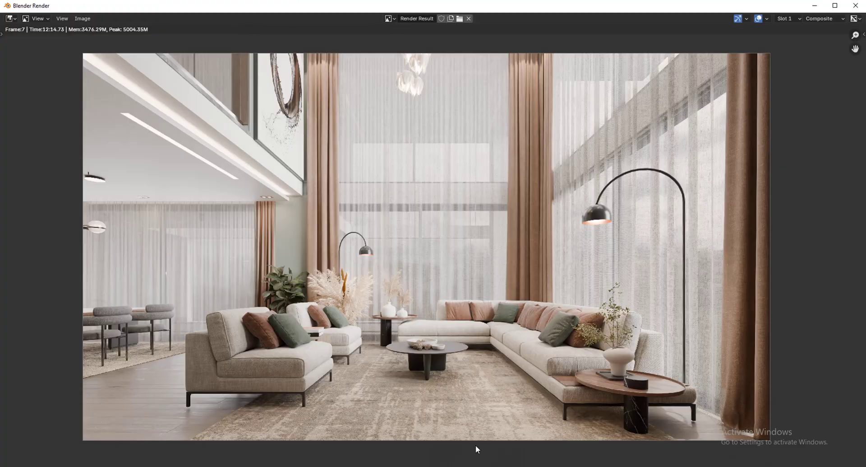
Look over the finished living room render and return to the main scene window
middle_click_drag(475, 300, 529, 283)
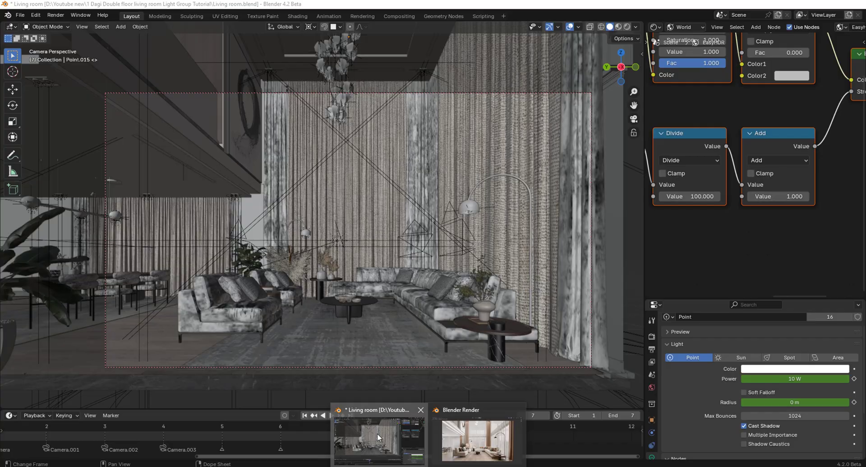
left_click(377, 432)
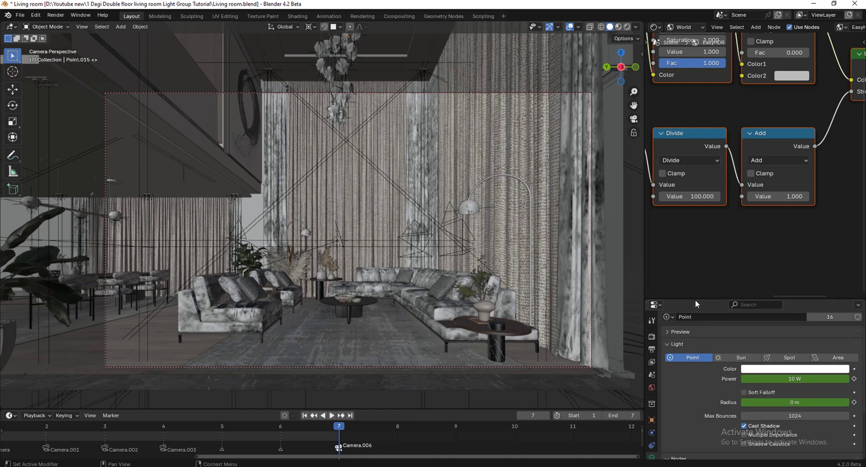
Enlarge the properties editor and show the view layer's render passes down to the light groups
left_click_drag(695, 299, 695, 138)
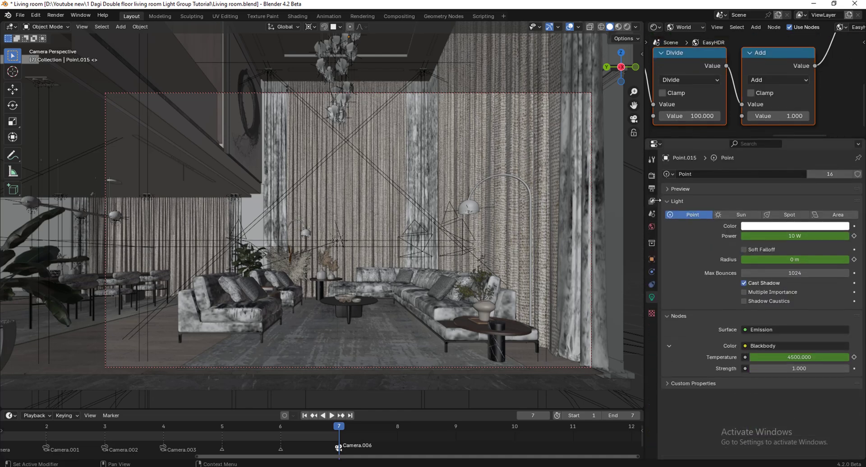
left_click(652, 202)
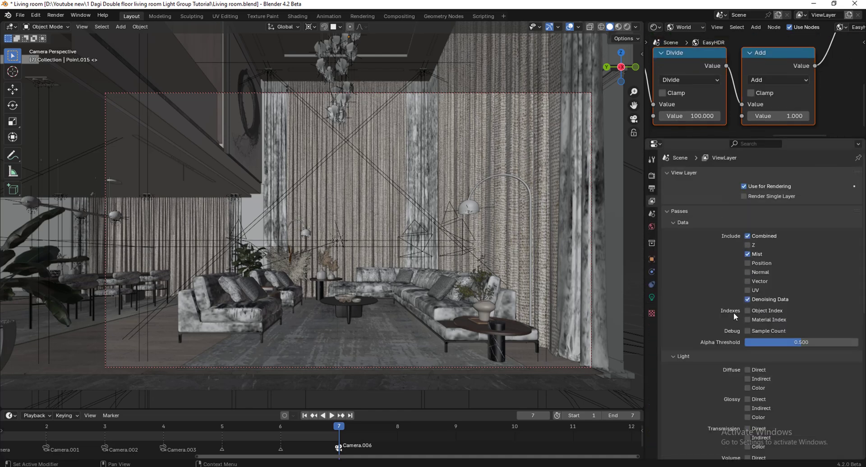
scroll(734, 312, "down", 10)
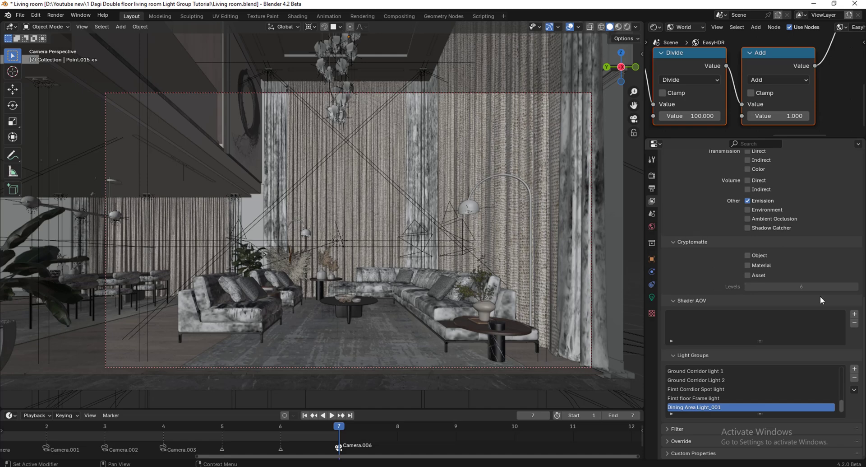
Collapse the Shader AOV and Light pass sections, leaving the Light Groups list expanded
left_click(675, 299)
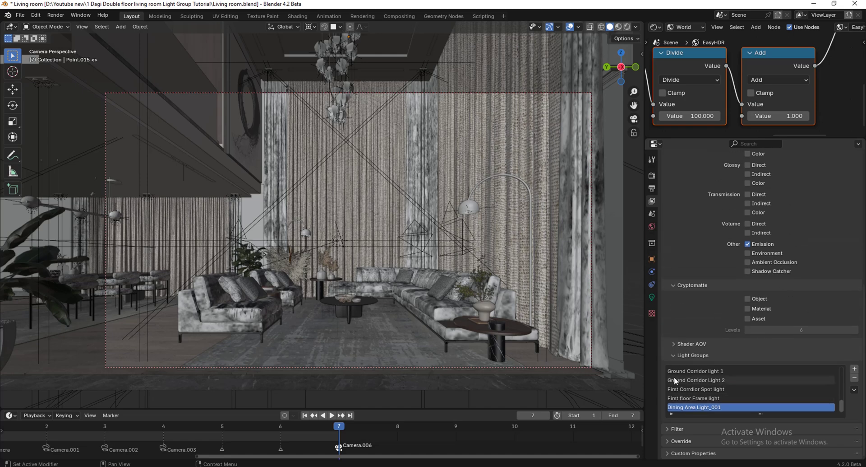
left_click(672, 355)
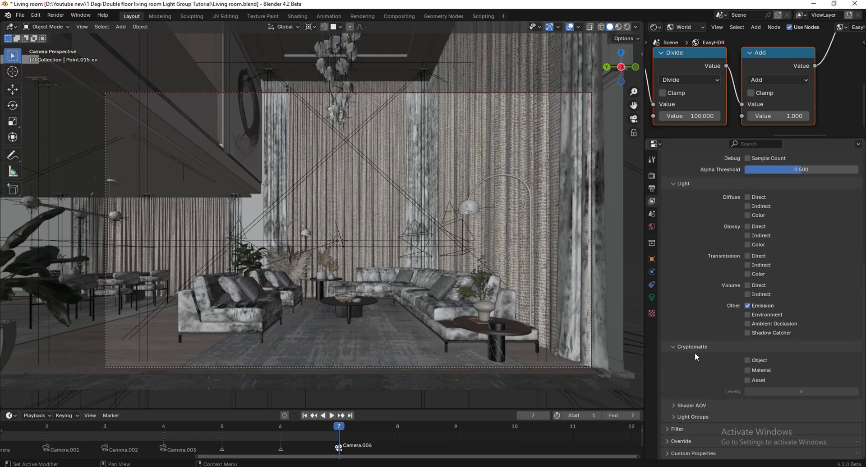
scroll(695, 352, "up", 4)
left_click(672, 273)
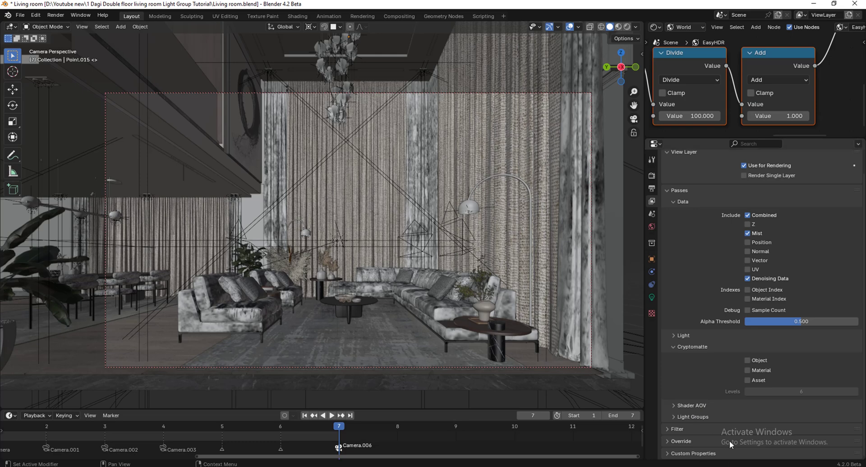
left_click(681, 415)
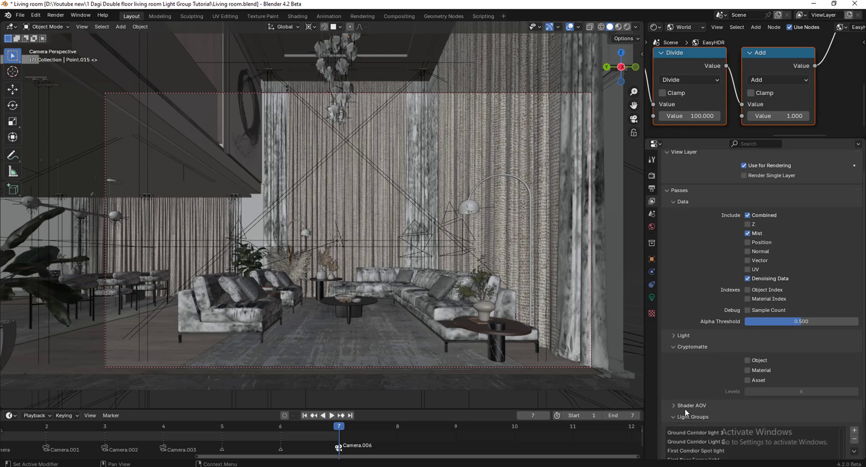
scroll(685, 408, "down", 2)
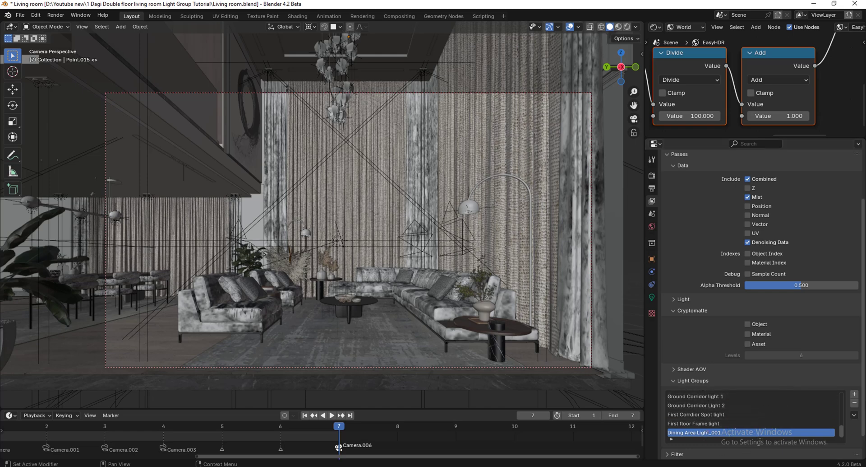
Demonstrate adding new light groups to the view layer and removing them, and look through the existing groups
mouse_move(840, 431)
left_mouse_down()
mouse_move(841, 412)
mouse_move(846, 439)
left_mouse_up()
left_click(854, 394)
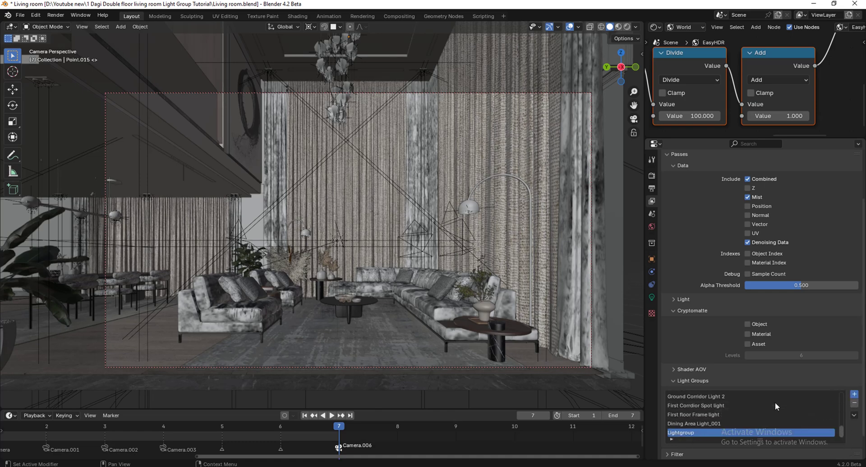
left_click(854, 394)
left_click(856, 403)
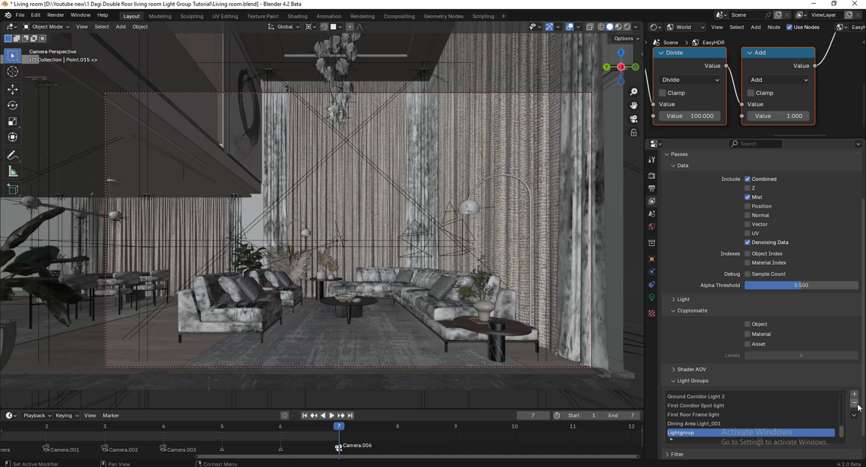
left_click(857, 404)
scroll(701, 420, "up", 3)
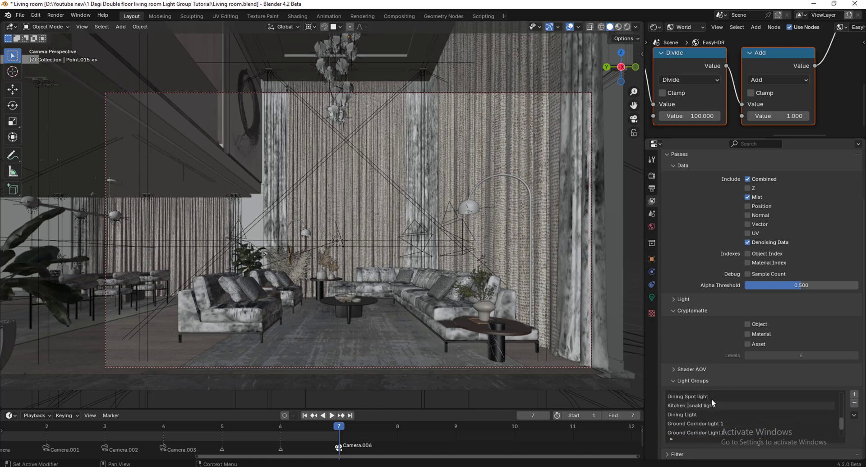
Select a ceiling spotlight by the rear curtains and show its light group assignment in the object's shading settings
left_click(370, 119)
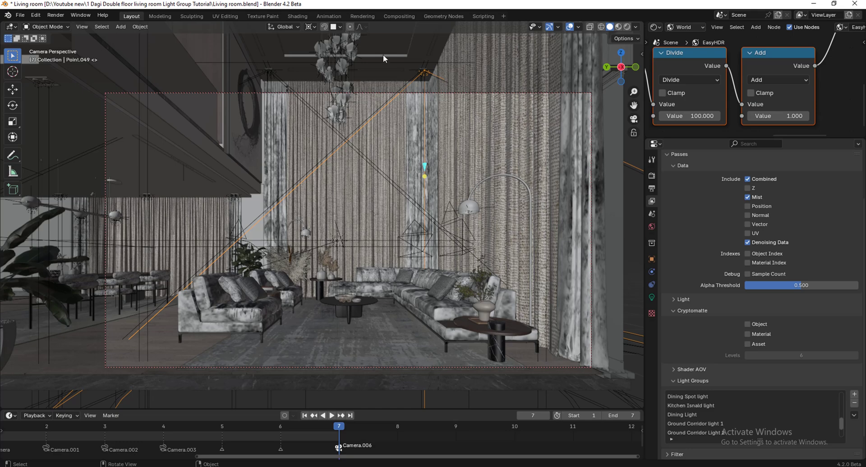
scroll(412, 53, "up", 2)
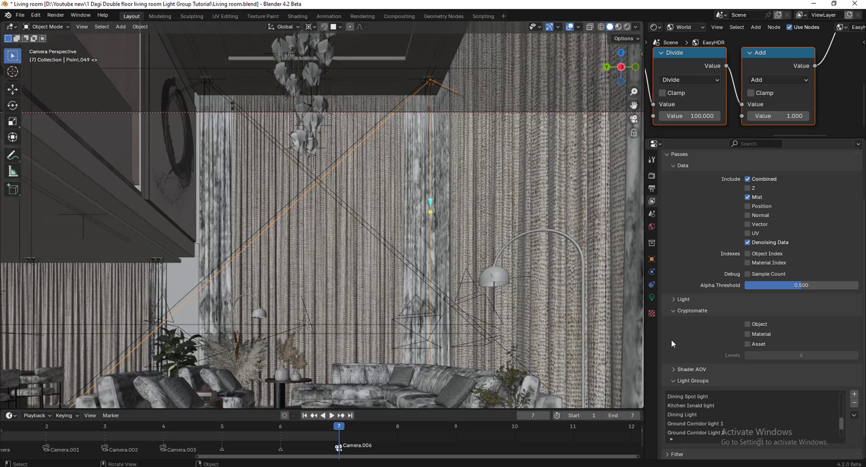
left_click(651, 257)
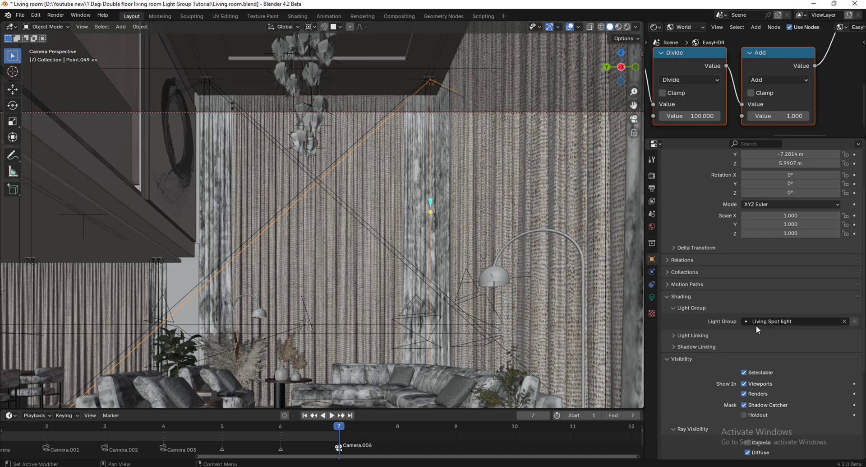
left_click(821, 321)
Add the other ceiling spotlights by the rear curtains to the selection, clear the light group and reassign Living Spot light
scroll(407, 73, "up", 1)
left_click(401, 106, "shift")
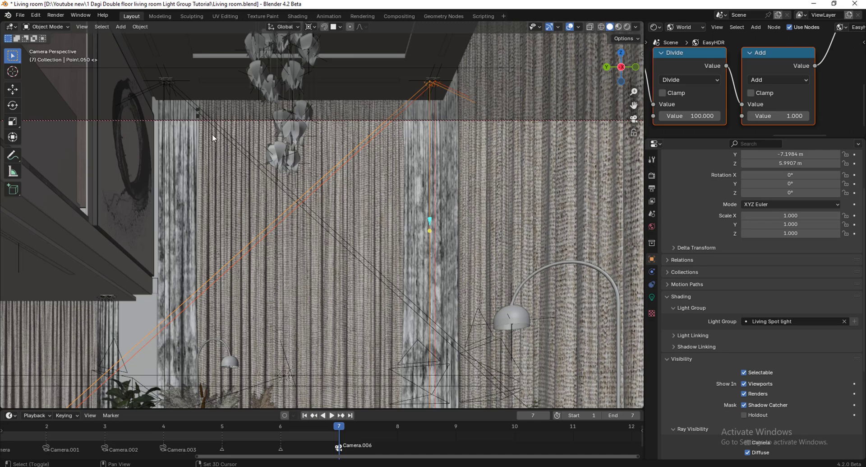
left_click(225, 133, "shift")
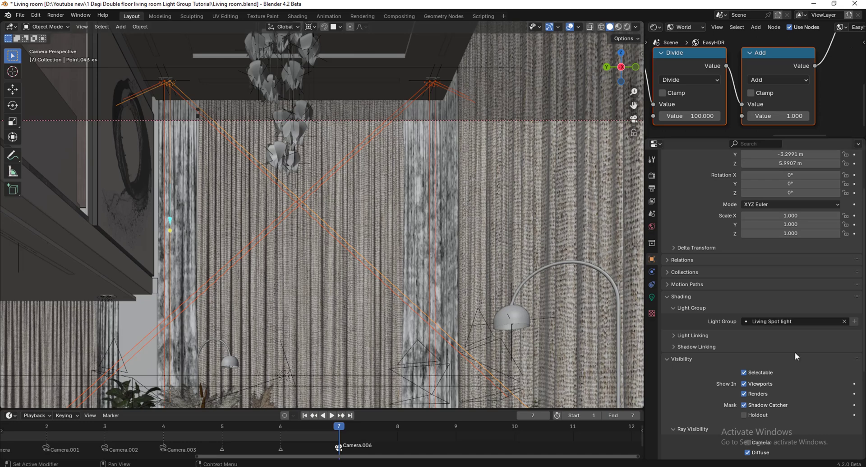
left_click(845, 321)
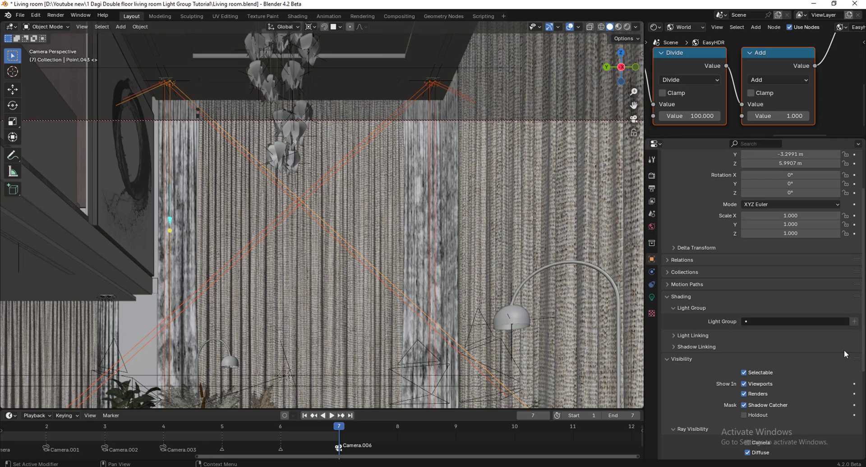
left_click(761, 323)
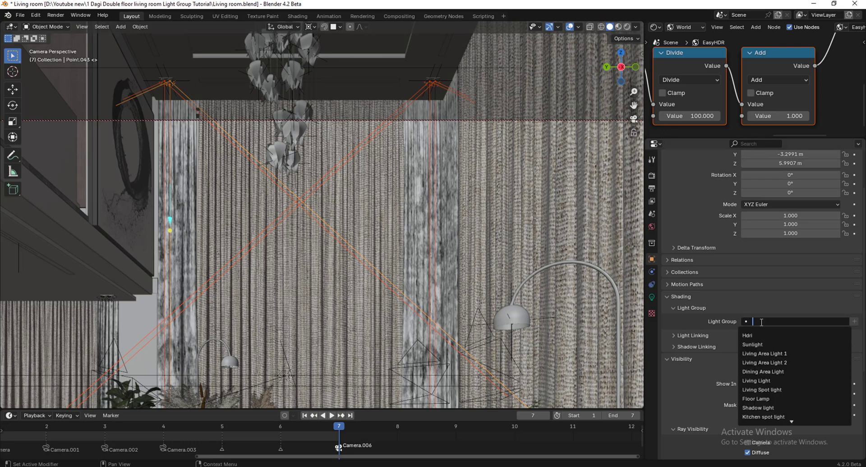
left_click(792, 388)
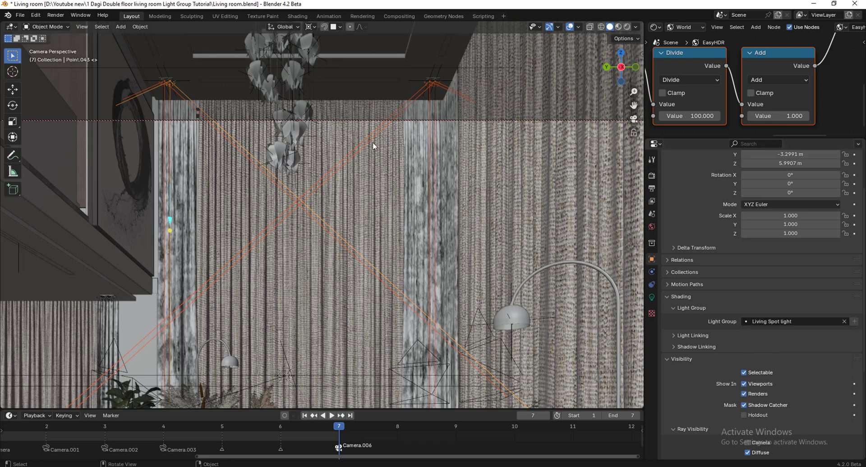
Show the list of light groups available to the active ceiling spotlight, leaving its assignment as it is
scroll(537, 298, "down", 3)
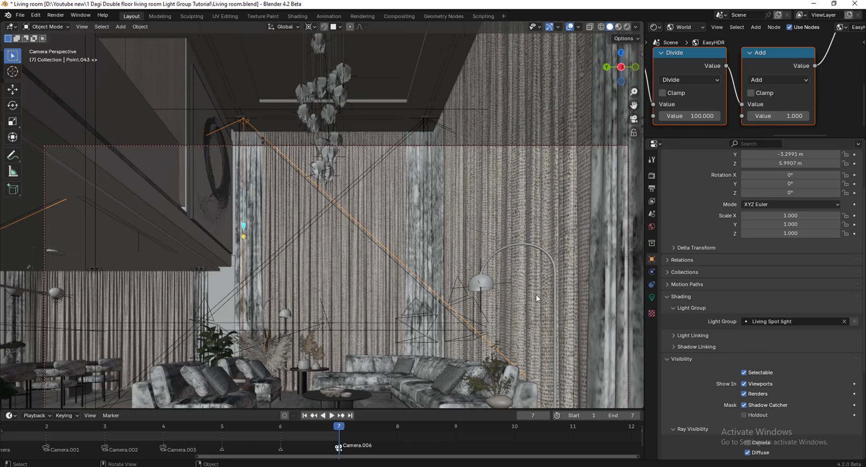
scroll(384, 137, "down", 2)
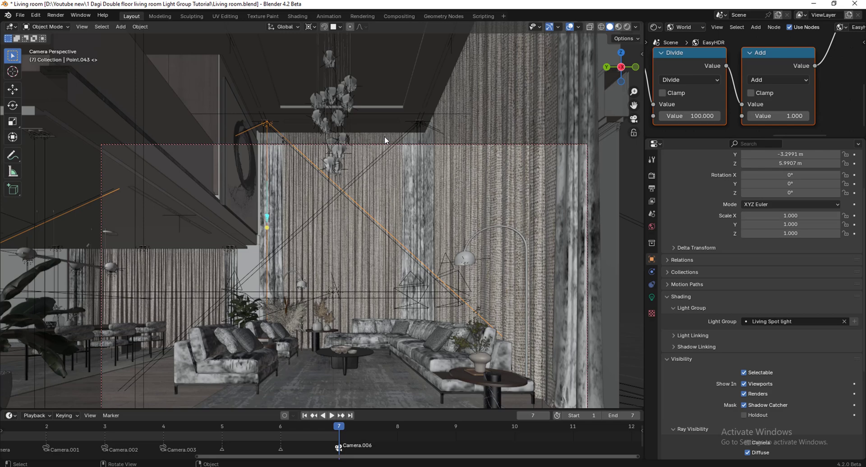
scroll(340, 157, "down", 2)
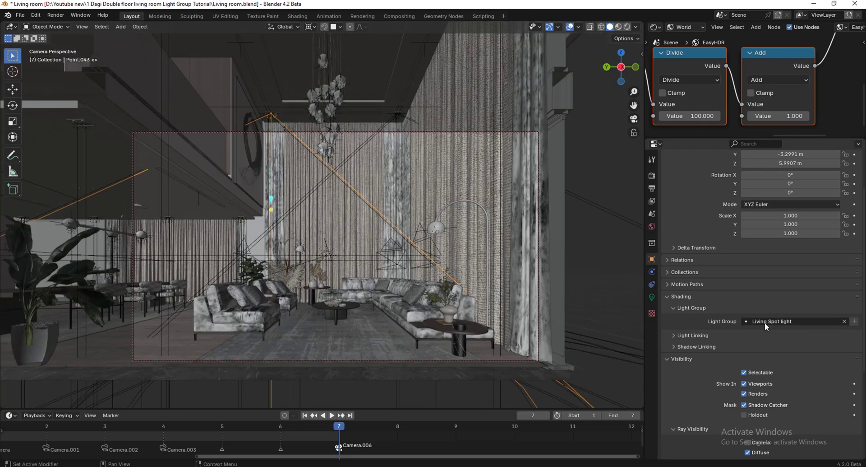
left_click(804, 321)
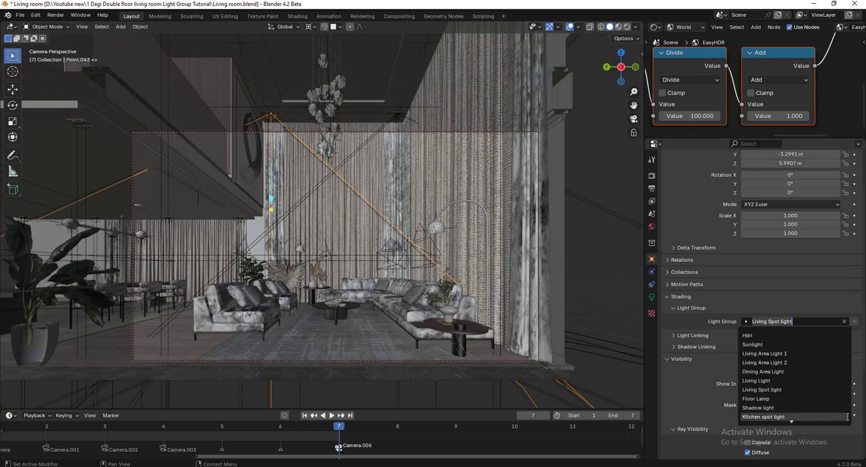
scroll(347, 323, "up", 1)
scroll(351, 355, "up", 1)
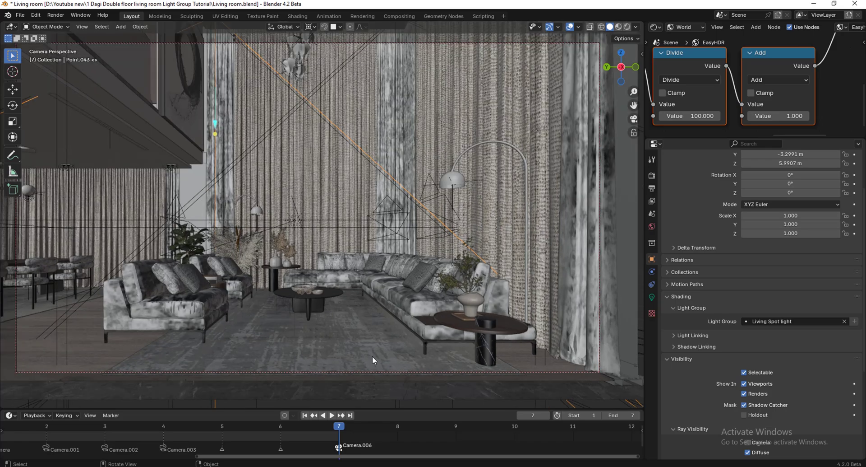
View the finished living room image in the Blender Render window and return to the scene window
mouse_move(429, 465)
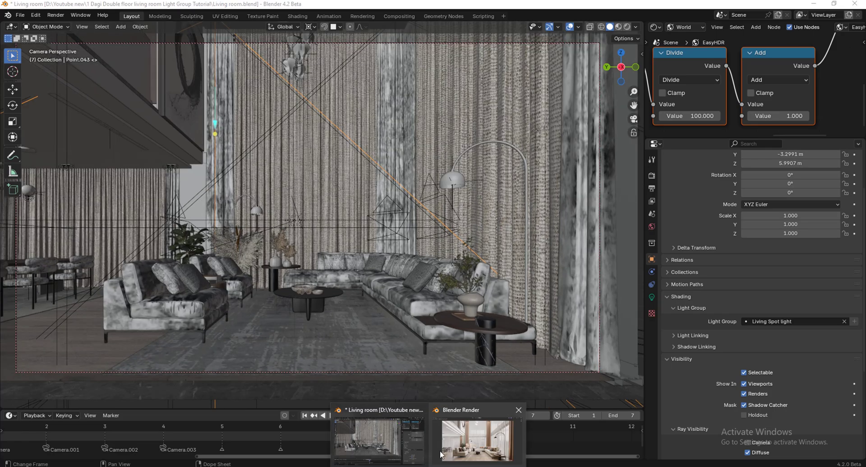
left_click(481, 449)
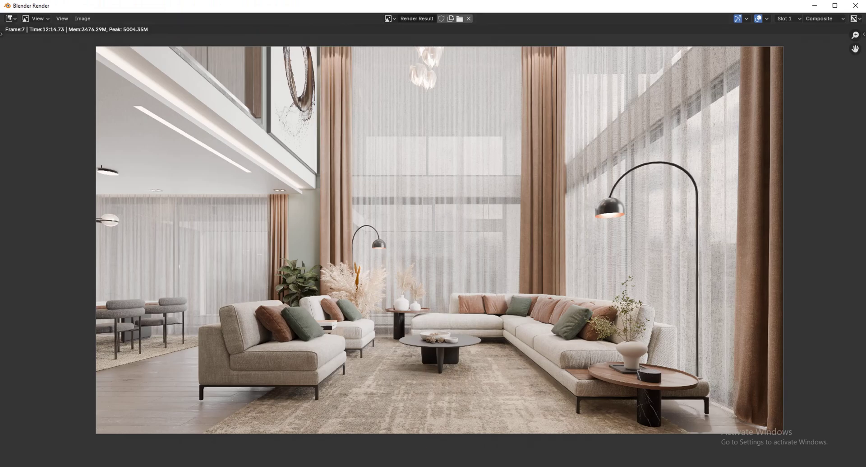
mouse_move(428, 465)
left_click(368, 443)
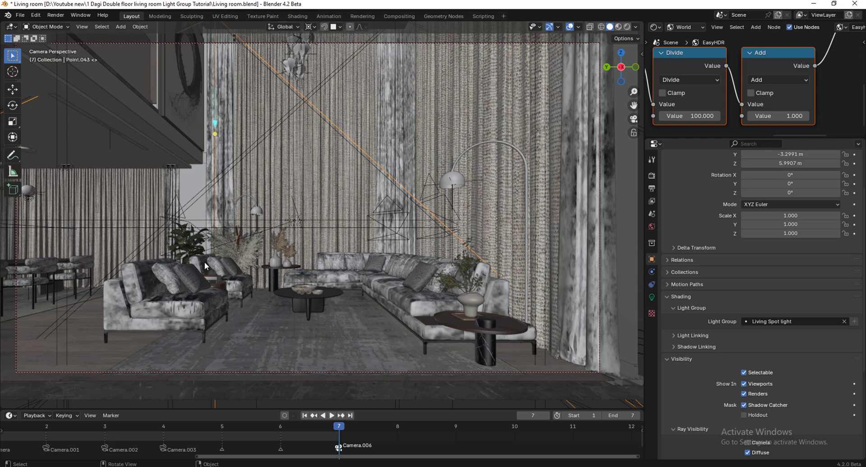
Switch to the Compositing workspace and adjust the width split between the node editor and the image editor
left_click(397, 16)
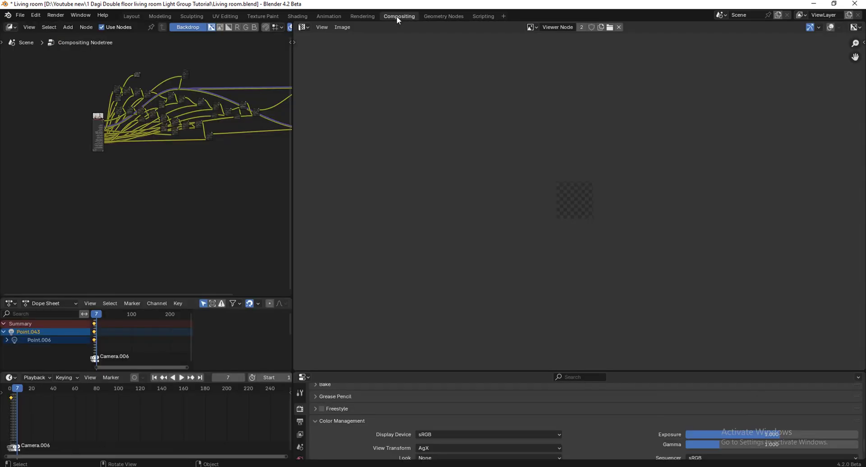
left_click_drag(293, 196, 401, 216)
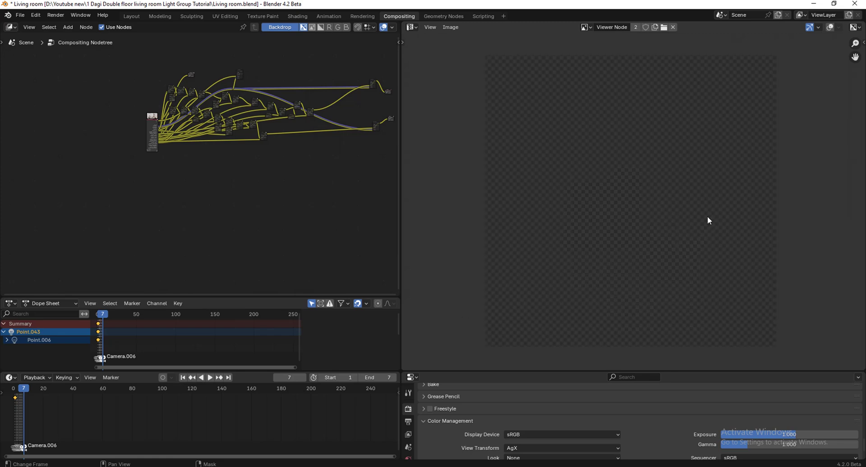
left_click_drag(399, 125, 253, 165)
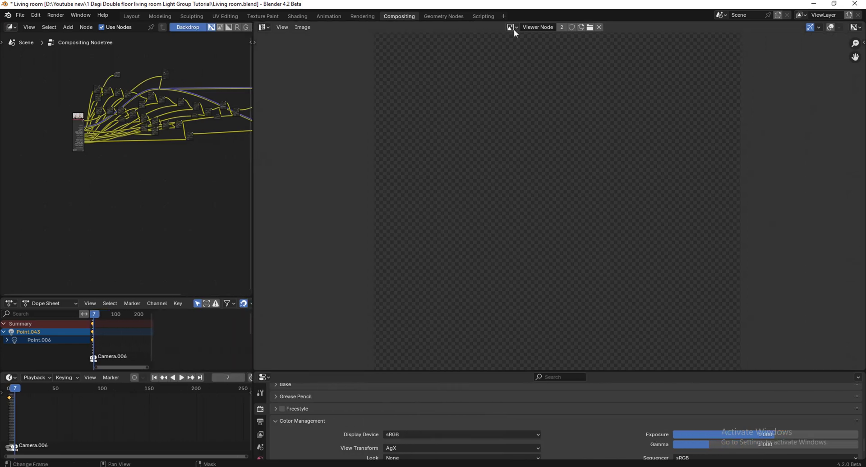
Search the image list and choose Viewer Node as the image shown in the image editor
left_click(516, 30)
type("re")
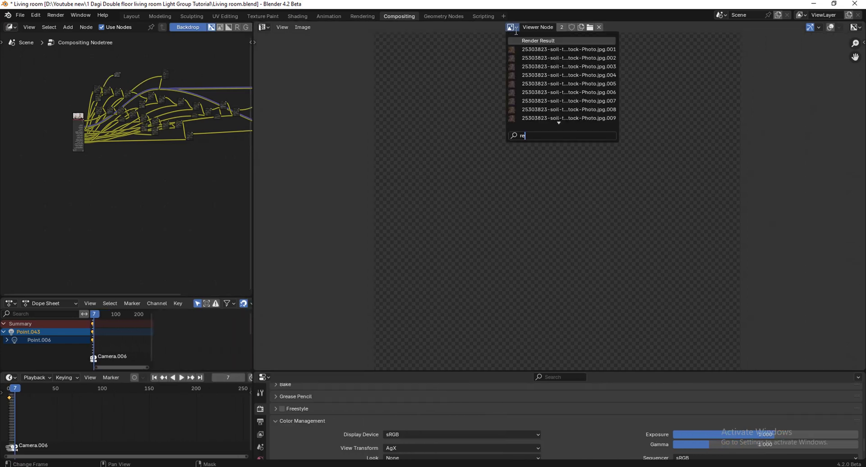
left_click(518, 29)
left_click(518, 30)
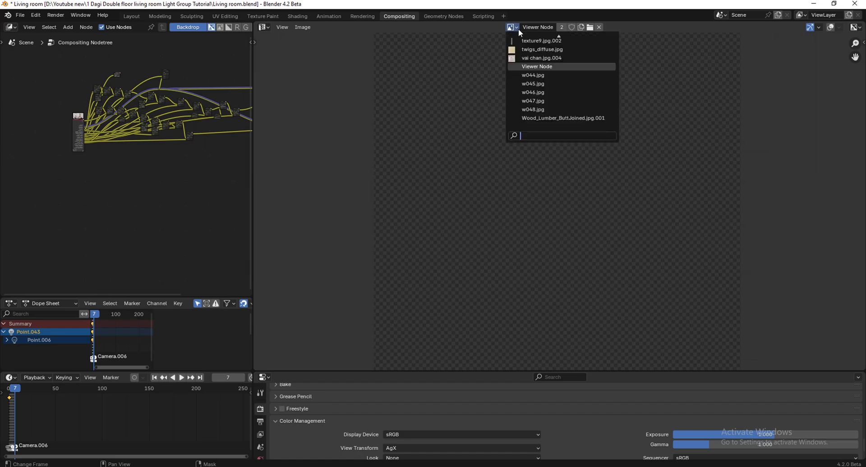
type("v")
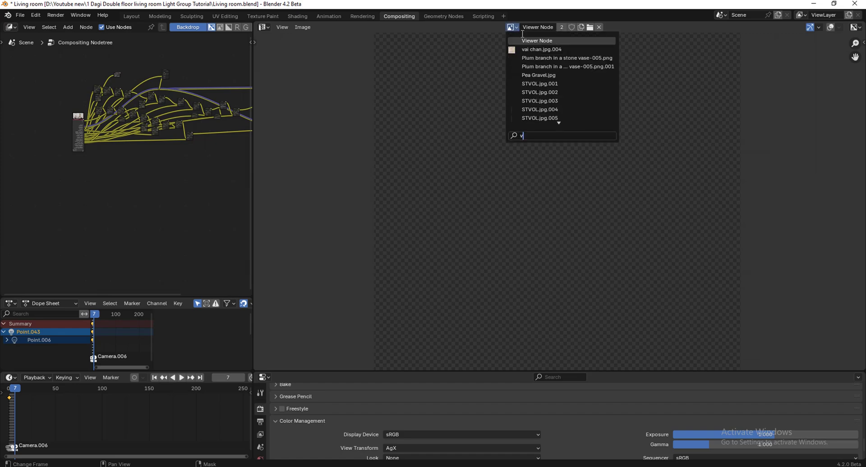
left_click(552, 40)
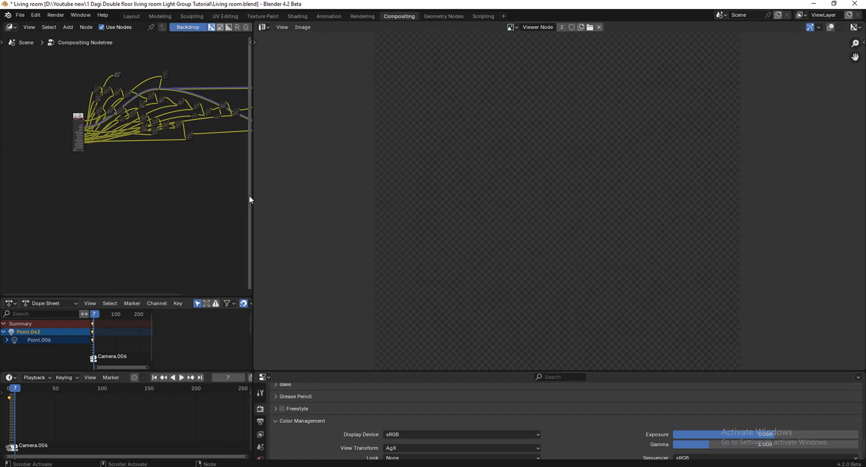
Widen the node editor and duplicate the Render Layers node, placing the copy below the original
left_click_drag(251, 197, 327, 206)
scroll(118, 168, "up", 6)
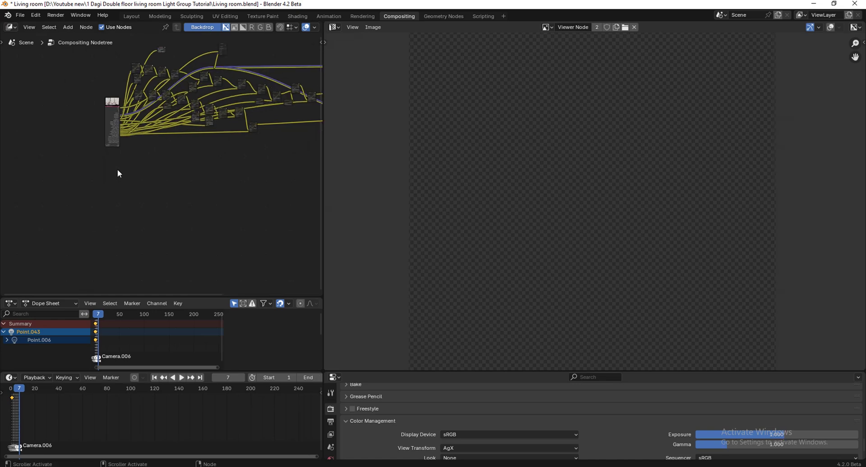
scroll(104, 93, "up", 4)
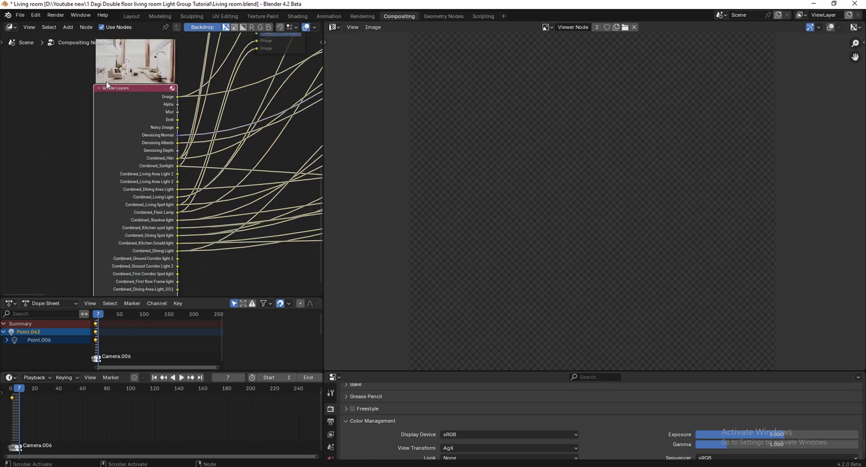
scroll(105, 89, "down", 6)
scroll(120, 81, "down", 2)
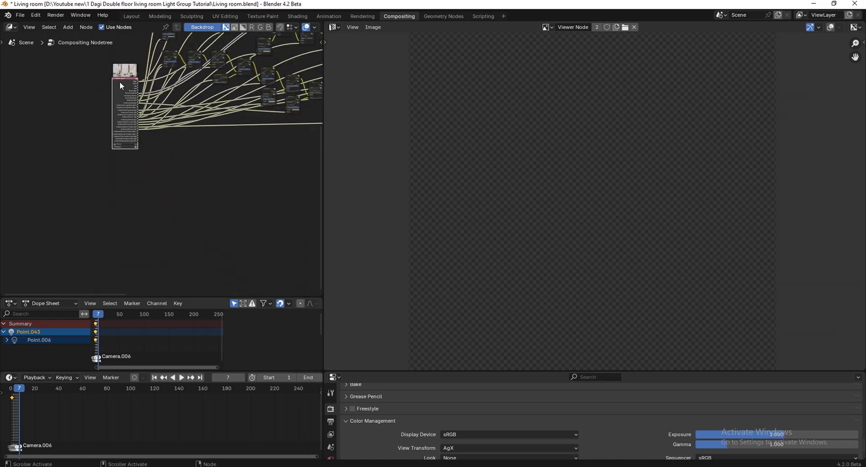
scroll(120, 81, "down", 1)
key("shift+d")
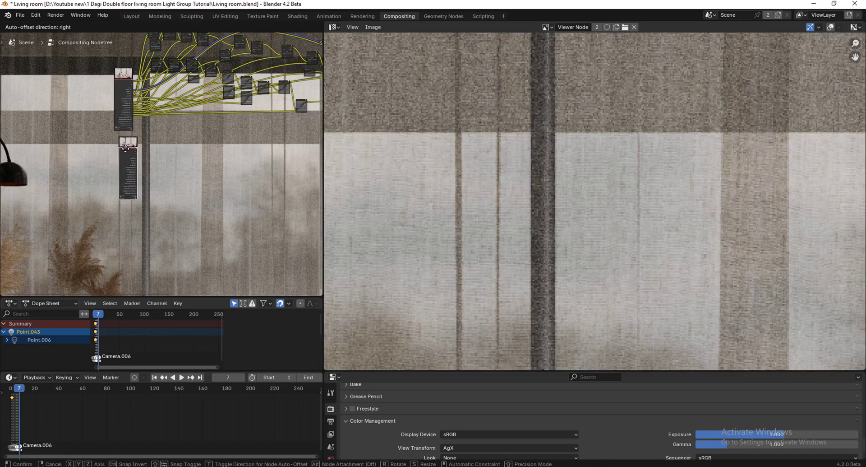
left_click(125, 173)
Connect the duplicated Render Layers node's Image output to a Viewer node and move the viewer farther away from it
scroll(129, 135, "up", 2)
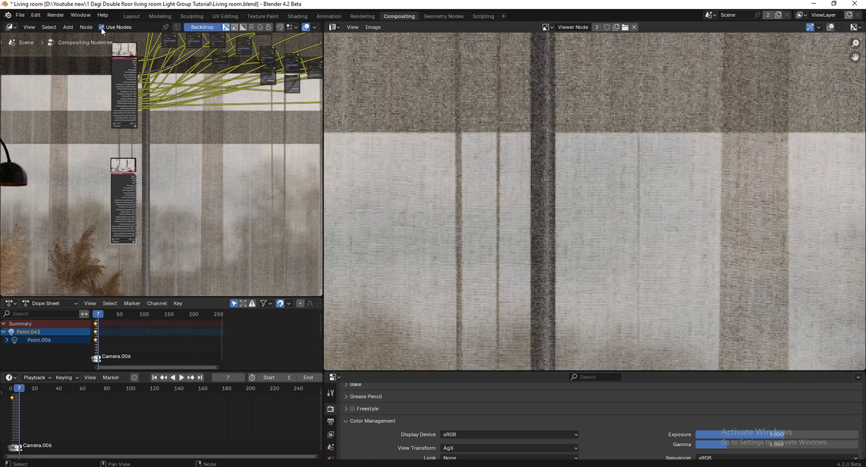
scroll(90, 197, "down", 1)
scroll(113, 198, "down", 2)
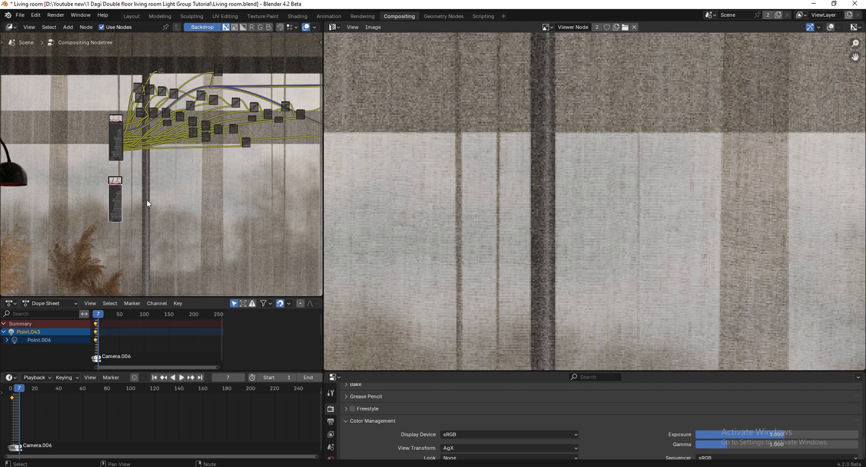
scroll(122, 187, "up", 7)
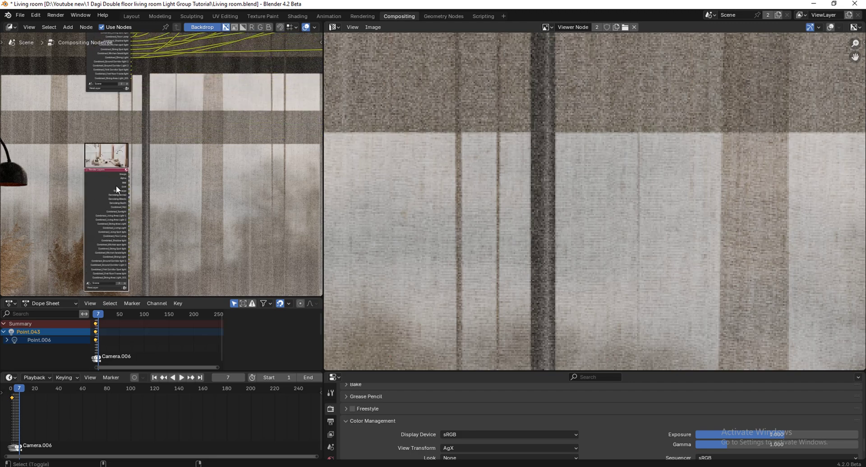
left_click(107, 176, "ctrl+shift")
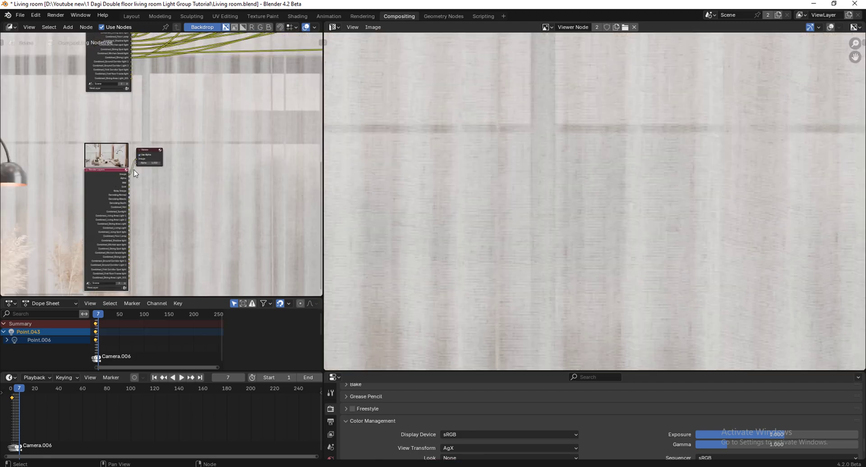
scroll(158, 150, "up", 2)
scroll(150, 147, "up", 2)
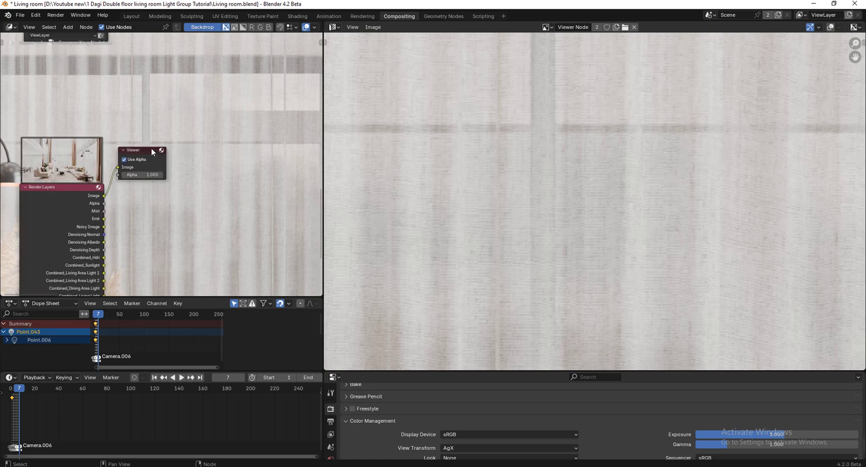
scroll(116, 145, "down", 4)
scroll(112, 145, "down", 2)
left_click_drag(115, 149, 254, 148)
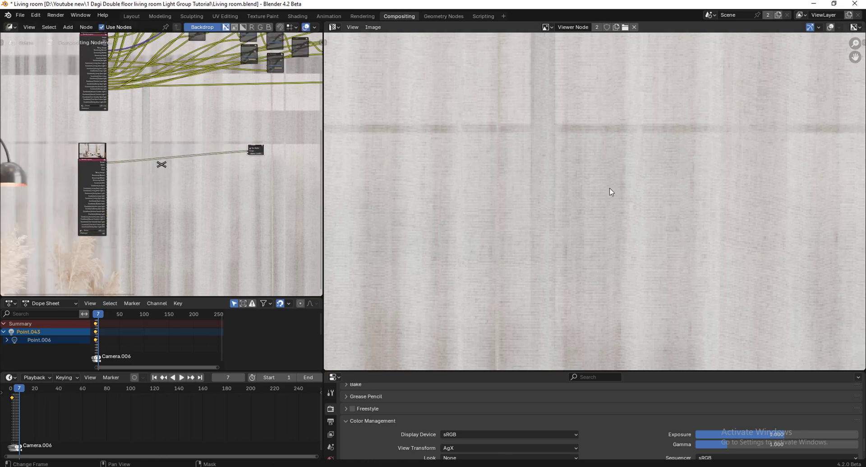
Compare the viewer image of the living room with the result in the Blender Render window
scroll(576, 225, "up", 2)
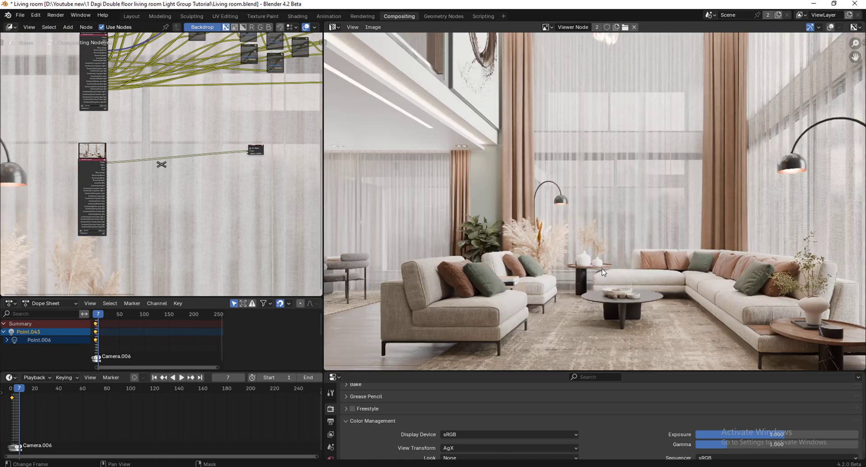
left_click(479, 448)
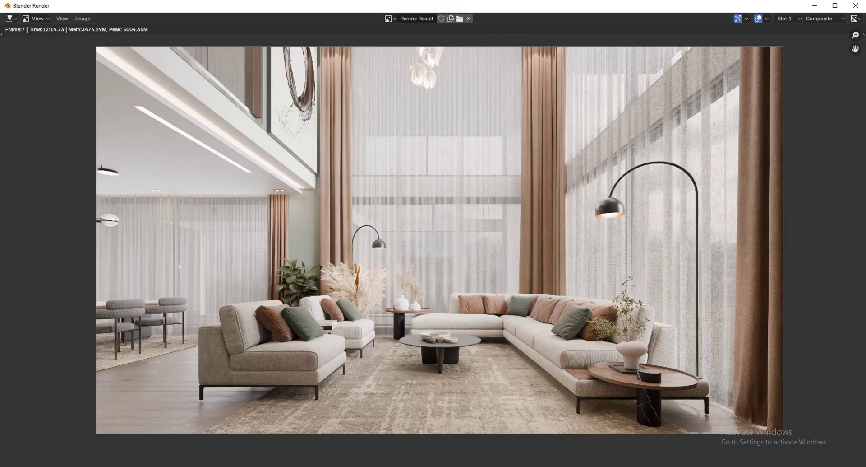
left_click(383, 447)
scroll(556, 202, "down", 3)
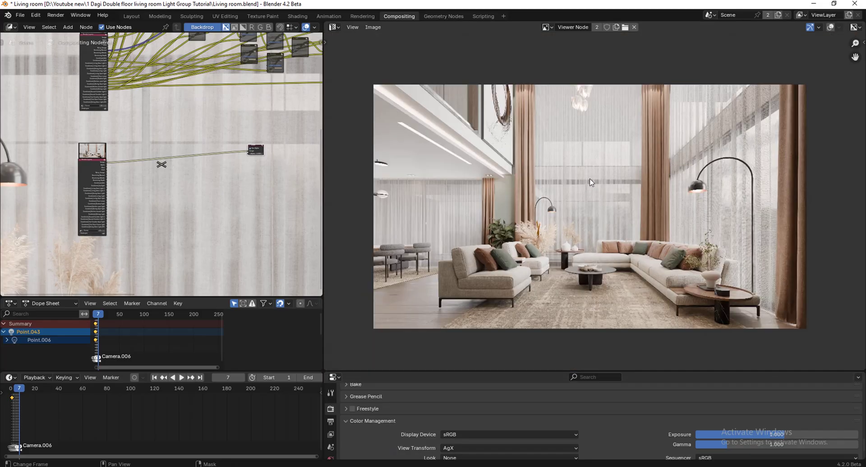
Widen the image editor and fit the whole viewer image of the living room in it
scroll(591, 181, "up", 2)
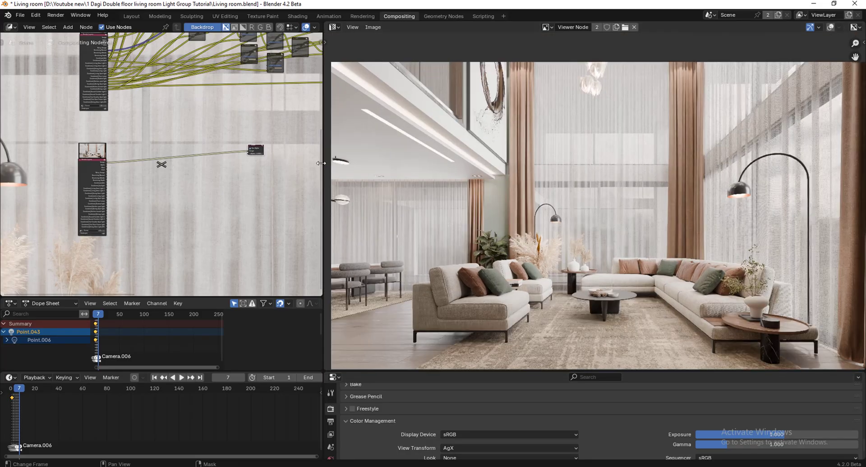
left_click_drag(324, 163, 285, 163)
scroll(598, 289, "up", 1)
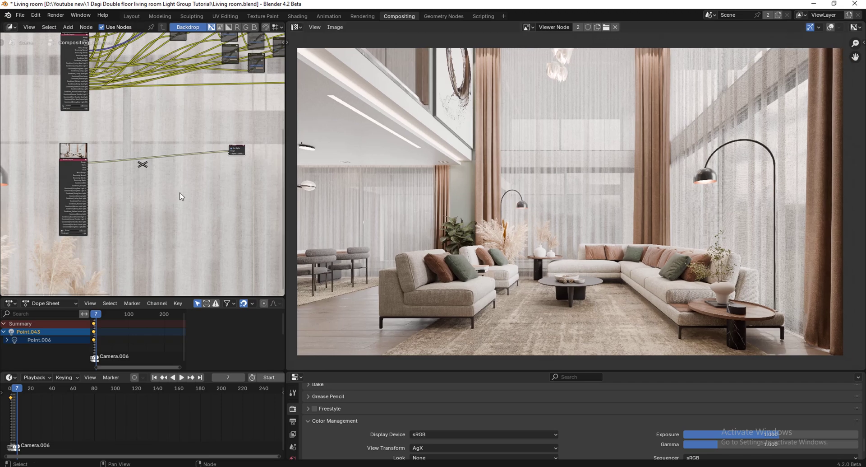
Preview the duplicated Render Layers node's Alpha, Mist, Emit and Noisy Image passes one after another in the viewer
scroll(75, 155, "up", 2)
scroll(59, 167, "up", 3)
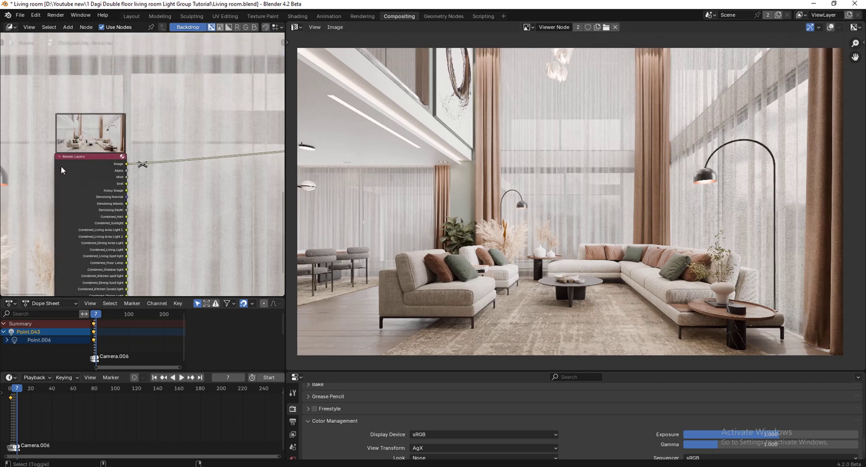
left_click(61, 164, "ctrl+shift")
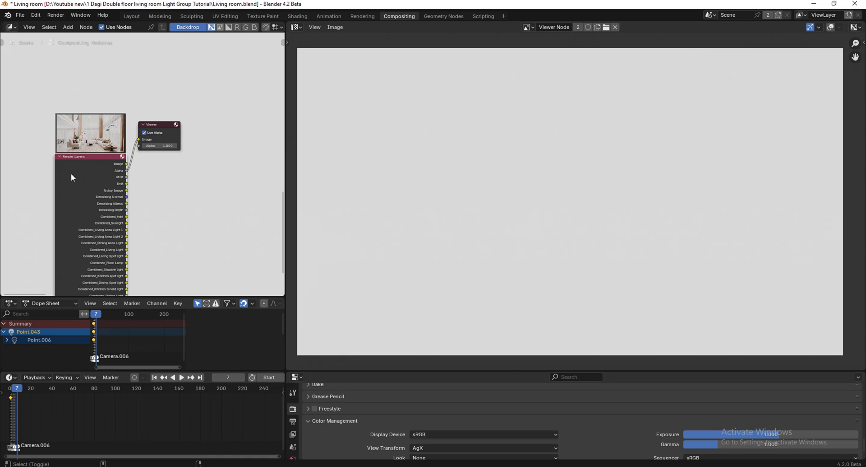
left_click(72, 172, "ctrl+shift")
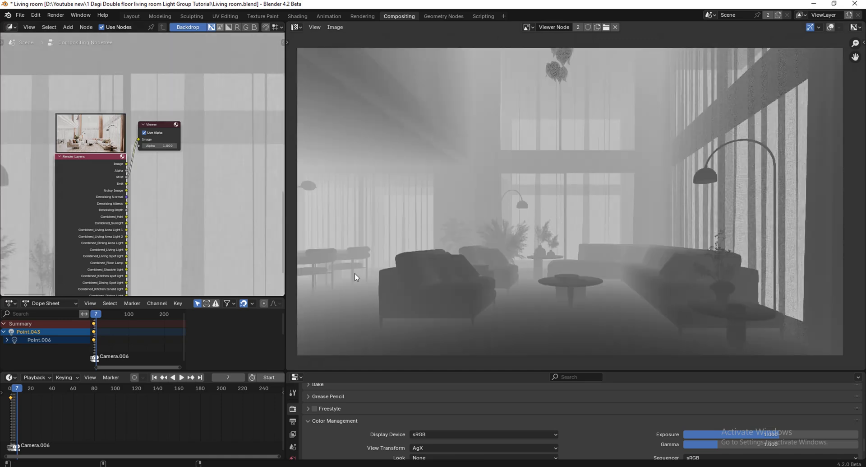
left_click(80, 167, "ctrl+shift")
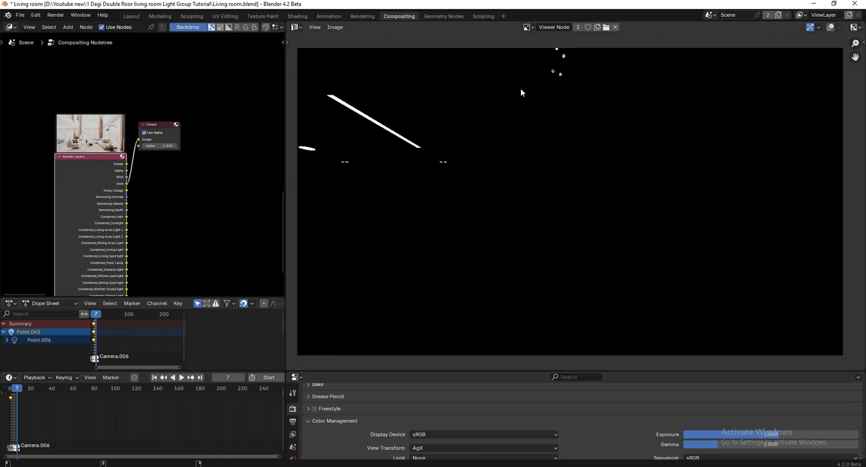
left_click(91, 165, "ctrl+shift")
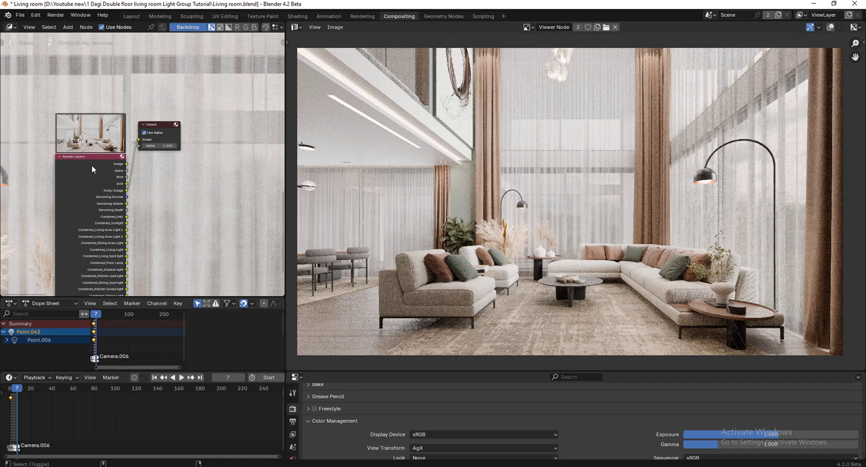
Preview the Denoising Albedo pass and connect the Combined_Sunlight output to the Viewer node's Image input
scroll(120, 199, "up", 1)
middle_click_drag(120, 200, 72, 170)
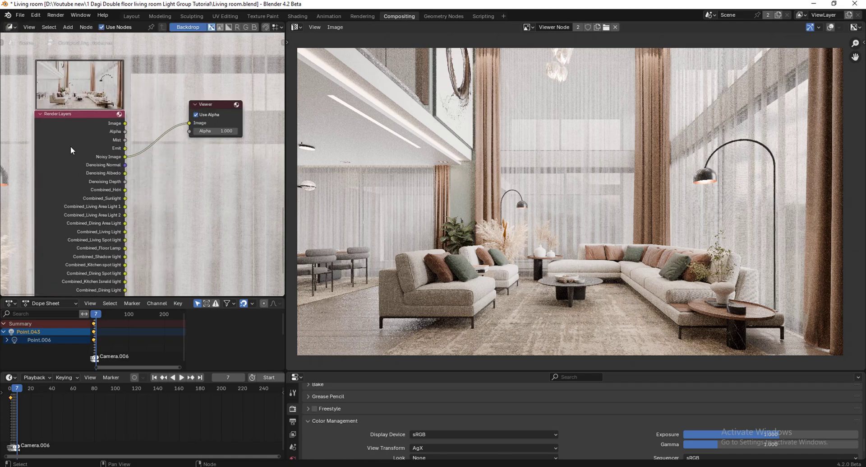
left_click_drag(125, 172, 189, 123)
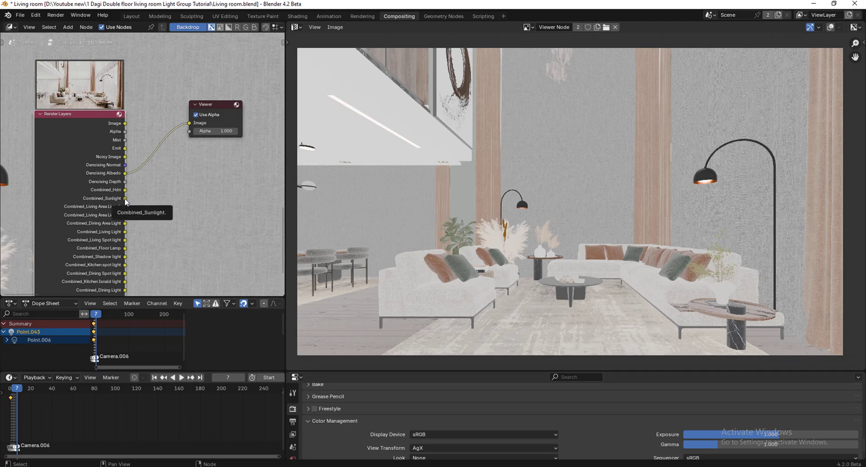
left_click_drag(125, 198, 197, 126)
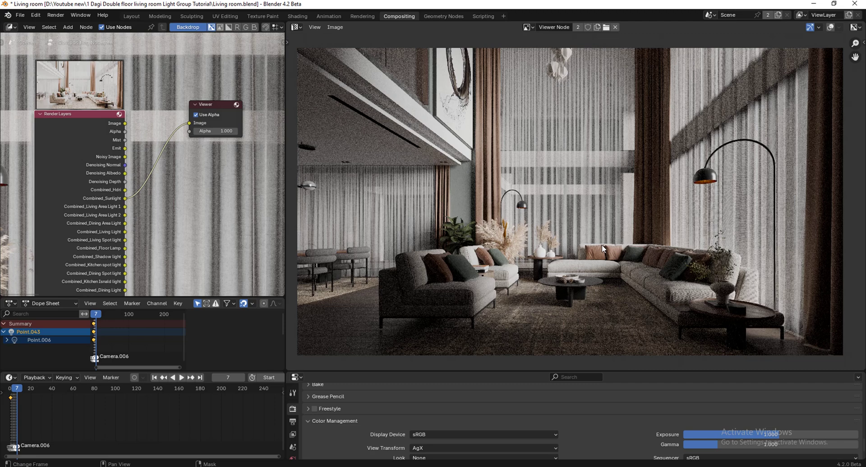
scroll(602, 245, "down", 1)
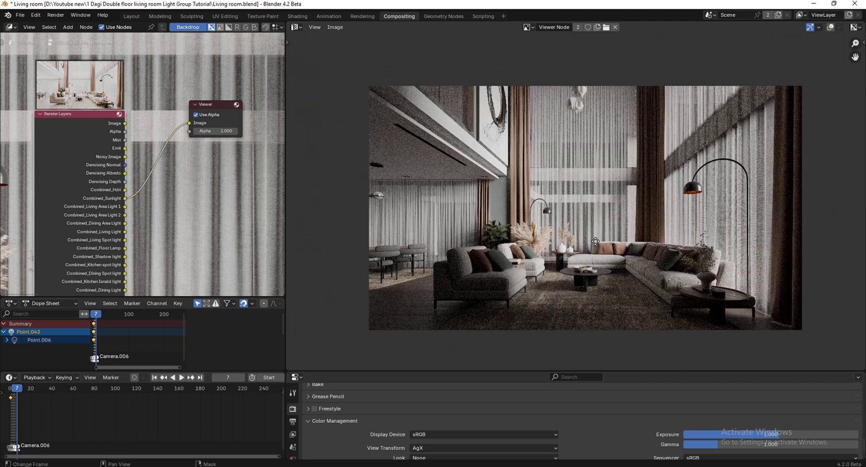
Make the image editor taller and move the Viewer node farther away from the Render Layers node
left_click_drag(586, 371, 586, 391)
scroll(584, 209, "up", 1)
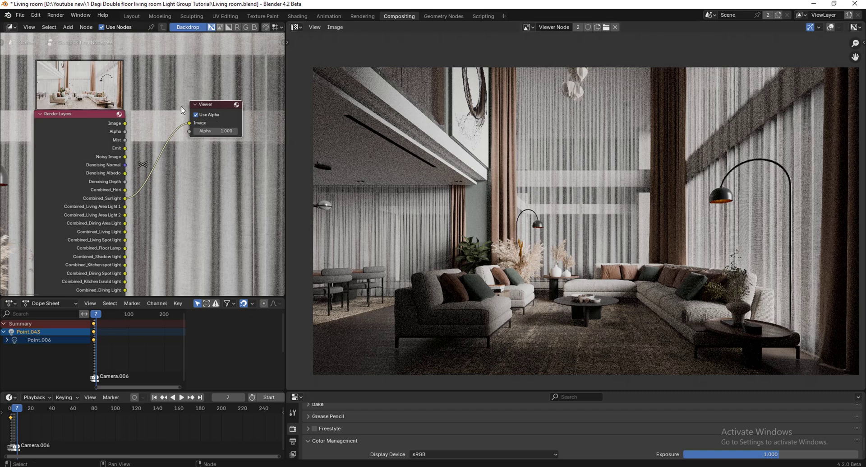
scroll(158, 113, "down", 10)
left_click_drag(181, 112, 280, 125)
scroll(181, 123, "up", 7)
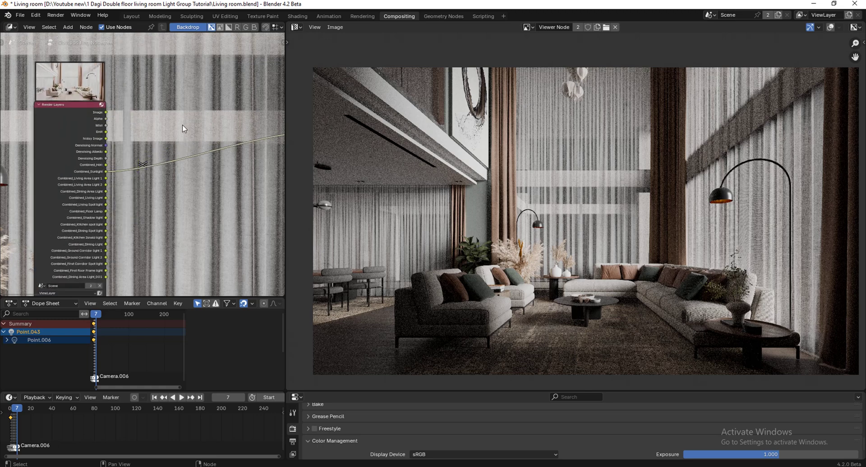
scroll(183, 128, "down", 1)
key("shift+a")
type("ad")
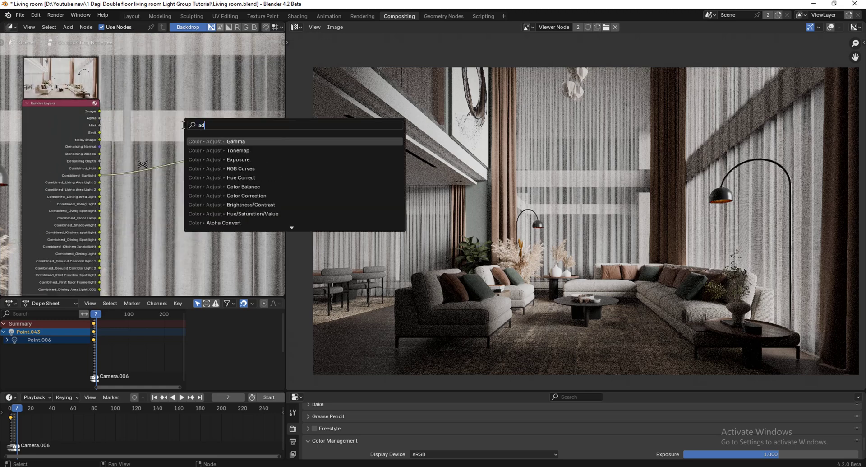
type("d")
key("ctrl+a")
type("math")
key("Return")
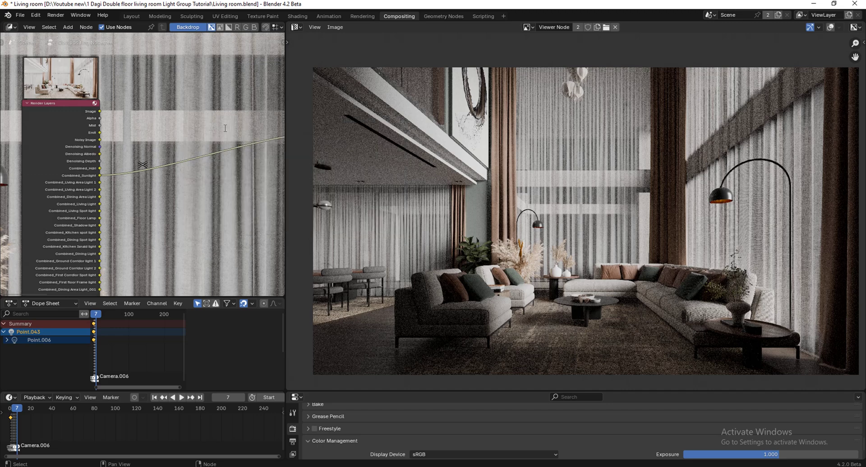
Insert a Mix color node on the link between the Combined_Sunlight output and the Viewer node
key("shift+a")
left_click(214, 134)
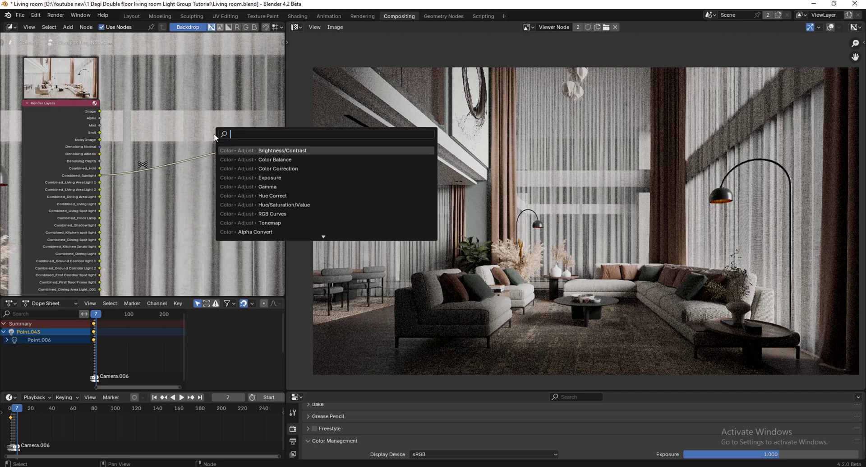
type("mi")
left_click(270, 150)
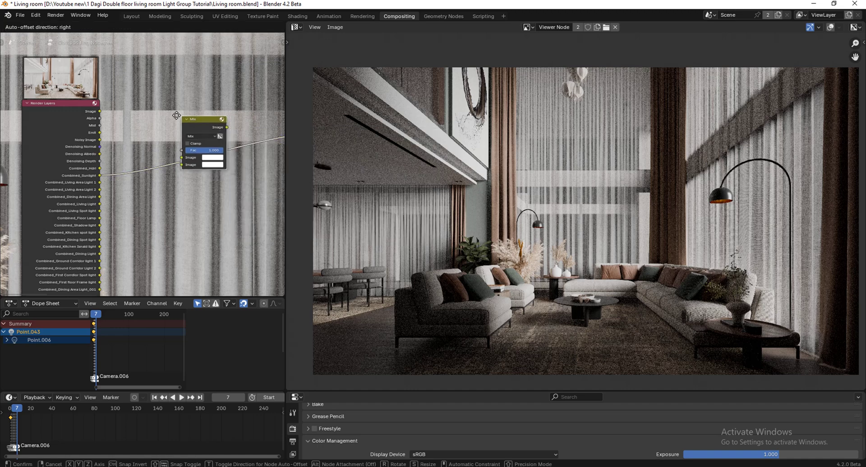
left_click(166, 140)
Set the Mix node's blending mode to Add and connect Combined_Hdri to its second Image input
scroll(166, 140, "up", 2)
left_click(166, 140)
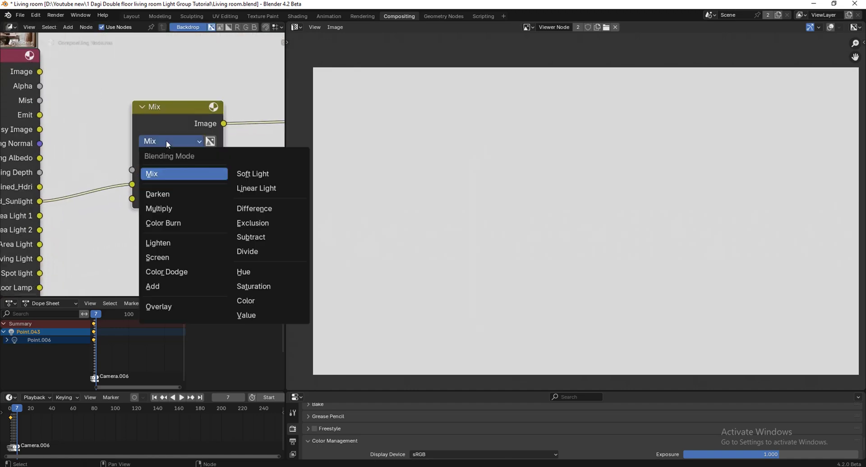
left_click(163, 281)
scroll(225, 183, "down", 1)
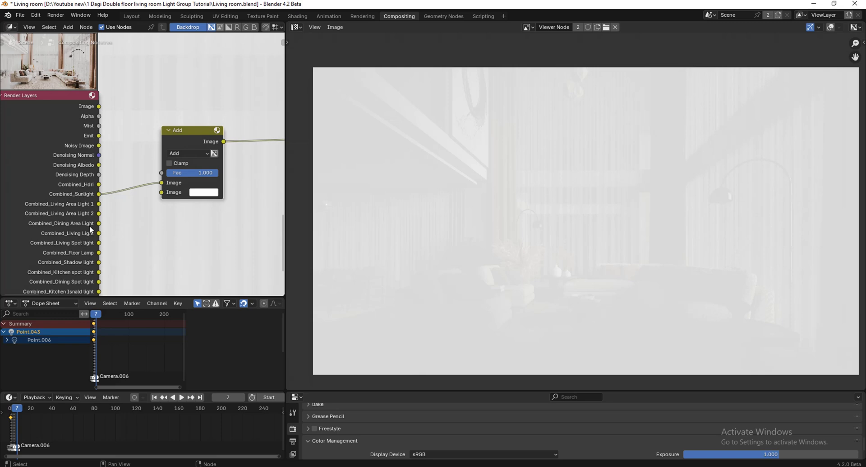
left_click_drag(98, 184, 161, 192)
mouse_move(545, 193)
middle_mouse_down()
mouse_move(550, 182)
mouse_move(539, 190)
middle_mouse_up()
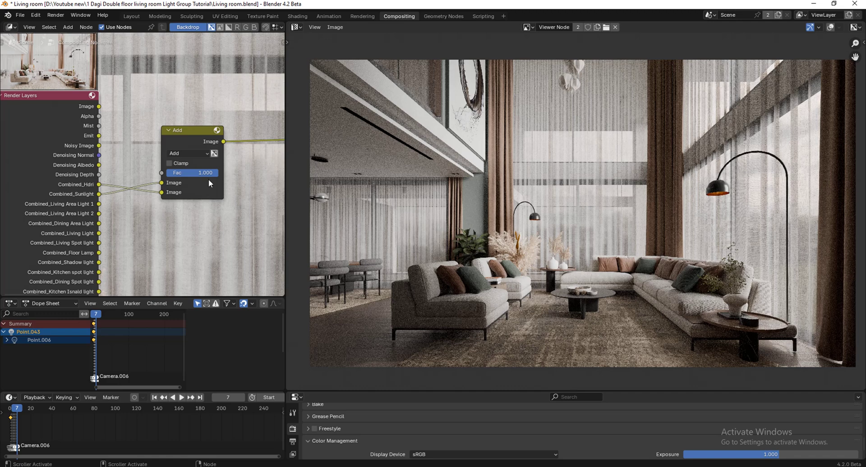
Try adjusting the factor of the Add node that combines the Sunlight and Hdri passes
scroll(207, 175, "up", 1)
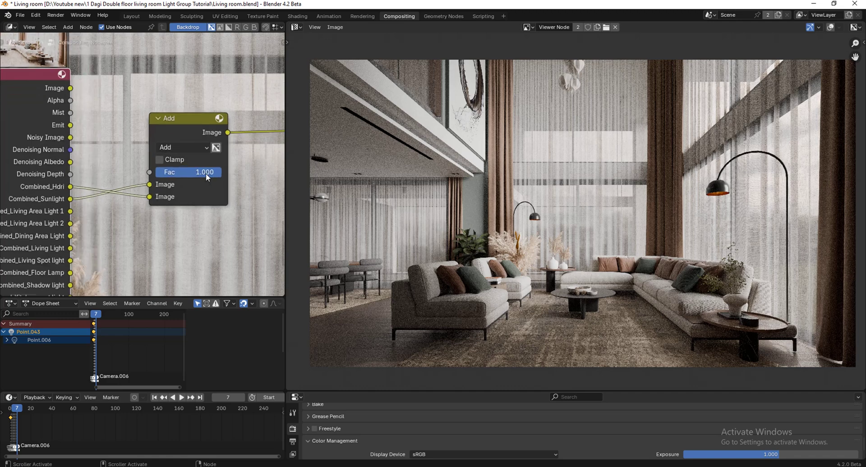
left_click_drag(206, 173, 236, 177)
scroll(178, 135, "down", 2)
Duplicate the Add node and insert the copy between the first Add node and the Viewer node
left_click_drag(198, 127, 250, 146)
scroll(153, 113, "down", 2)
key("shift+d")
left_click(247, 126)
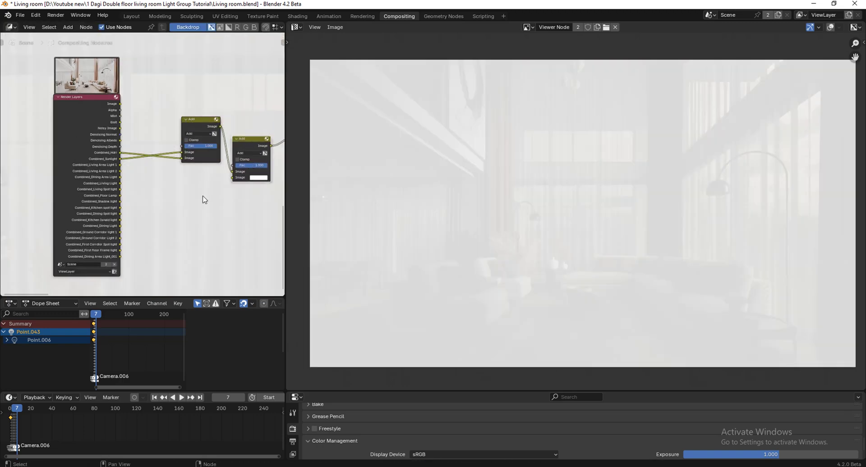
Connect the Combined_Floor Lamp output to the second Image input of the duplicated Add node
scroll(107, 270, "up", 2)
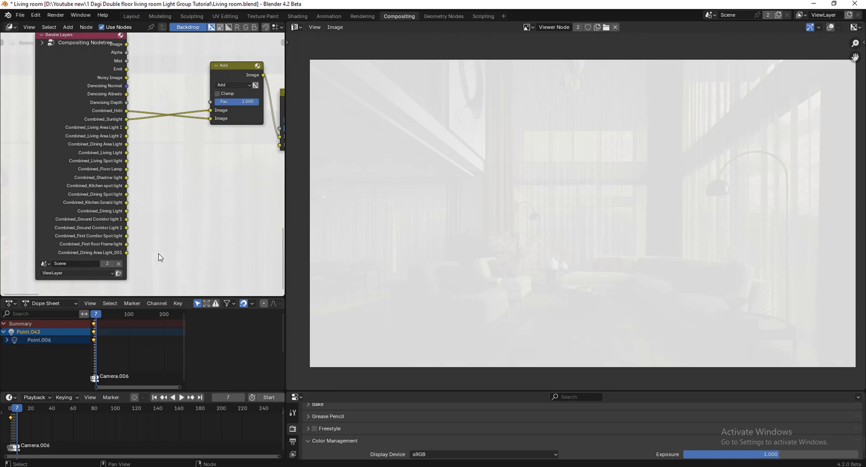
scroll(158, 257, "up", 1)
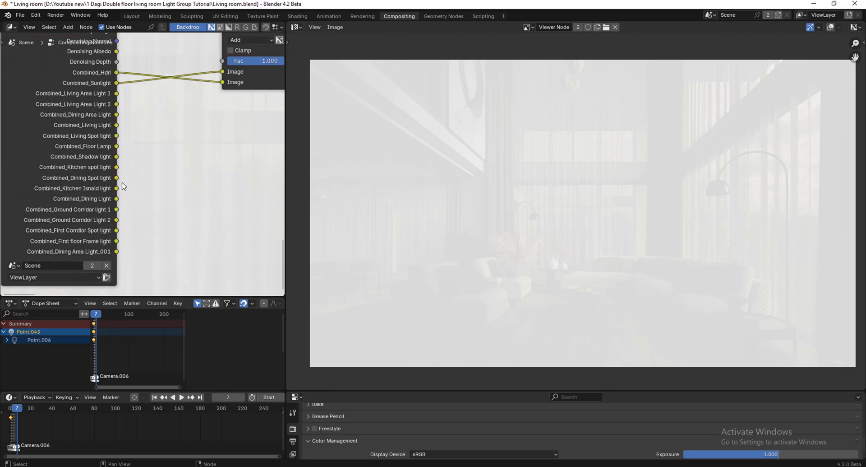
scroll(122, 153, "down", 2)
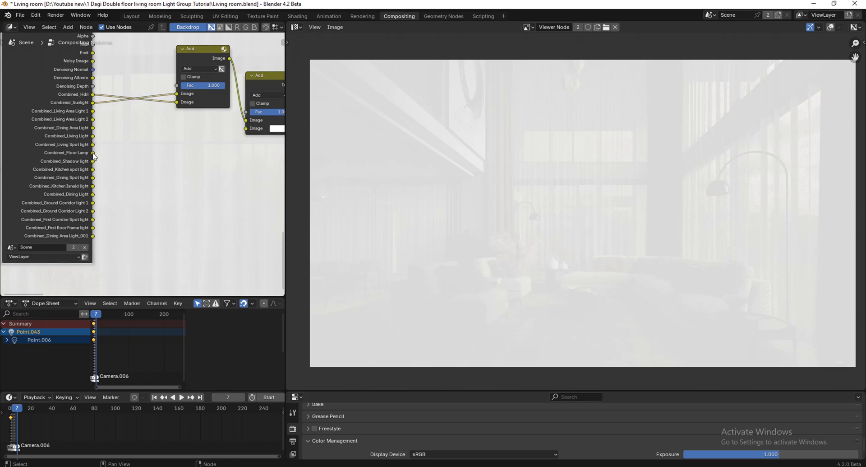
left_click_drag(92, 153, 246, 128)
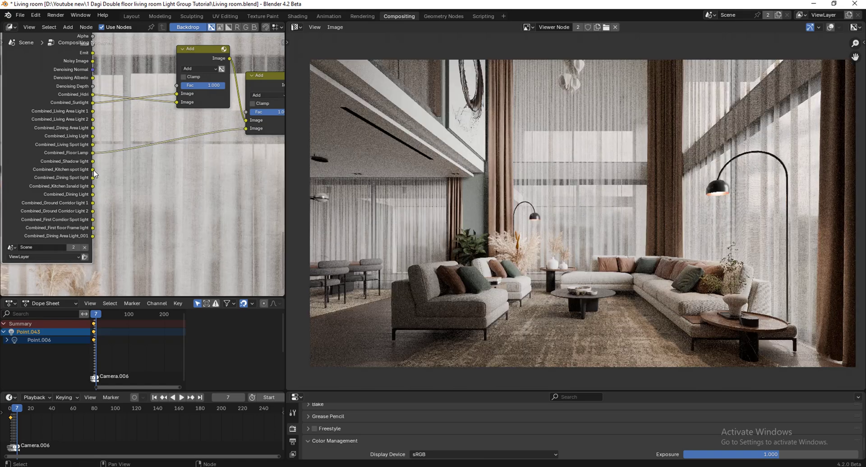
Examine the floor lamps' lighting in the viewer image up close and in the whole living room
scroll(95, 174, "down", 2)
scroll(539, 218, "up", 4)
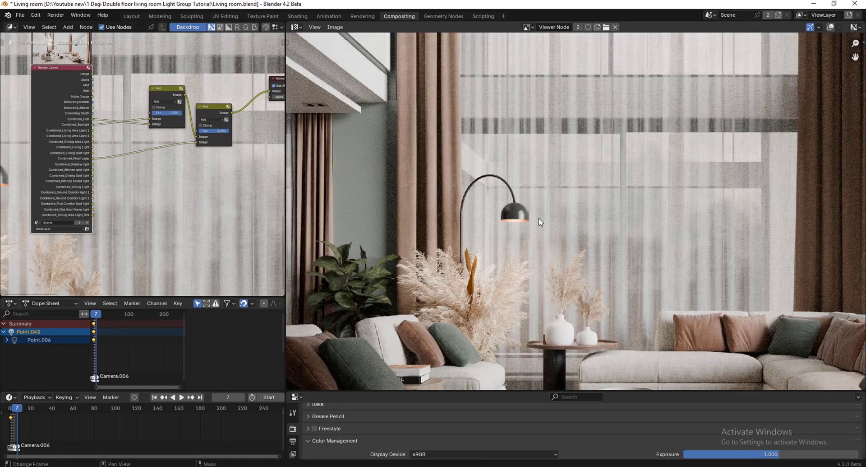
scroll(528, 222, "down", 4)
scroll(762, 189, "up", 5)
scroll(213, 138, "up", 1)
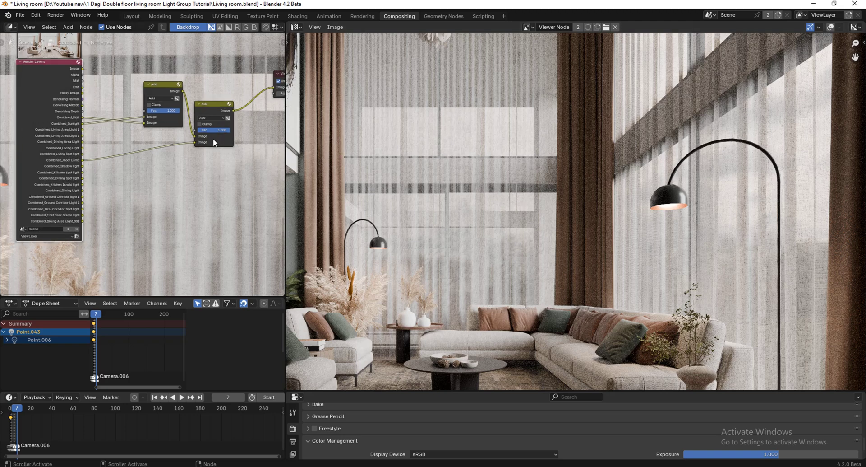
scroll(213, 129, "up", 2)
scroll(671, 205, "down", 2)
scroll(670, 205, "up", 1)
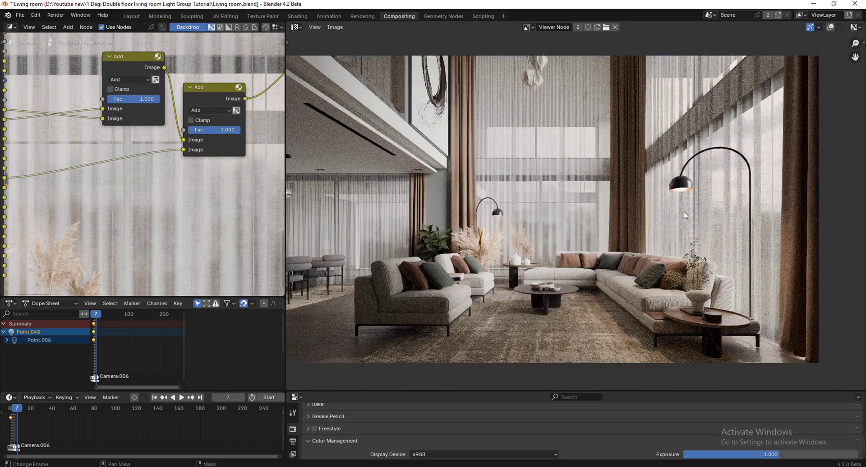
Try adjusting the factor of the second Add node, which brings in the floor lamp pass
scroll(234, 106, "up", 1)
left_click_drag(228, 136, 277, 139)
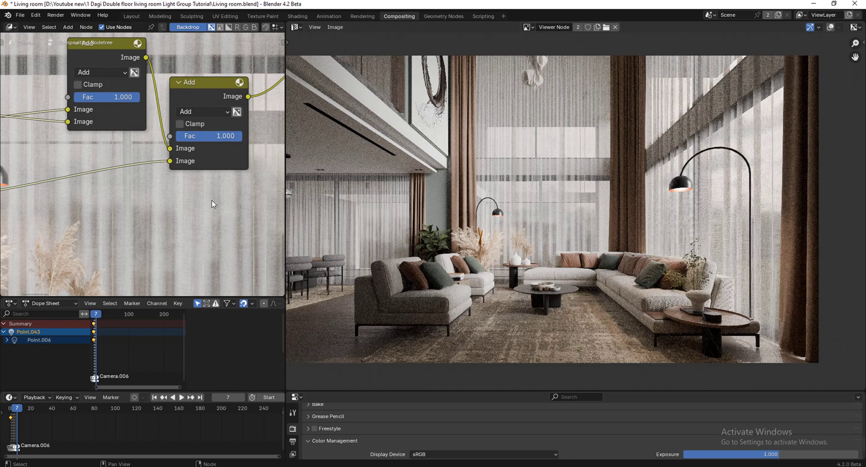
scroll(212, 199, "down", 1)
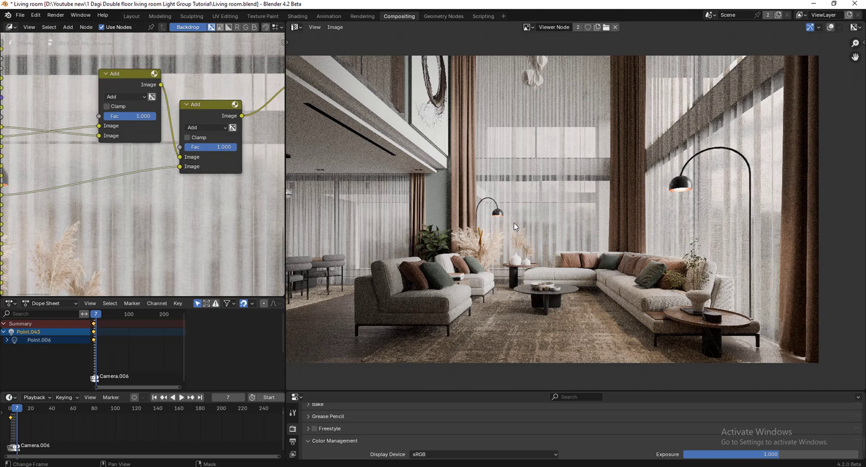
Insert an Exposure node on the link between Combined_Floor Lamp and the second Add node
scroll(190, 190, "down", 1)
key("shift+a")
left_click(190, 189)
type("ex")
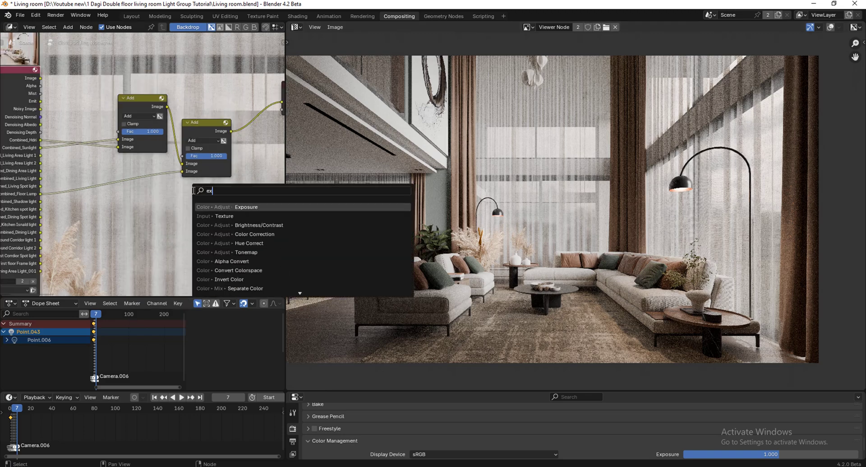
left_click(227, 205)
left_click(99, 165)
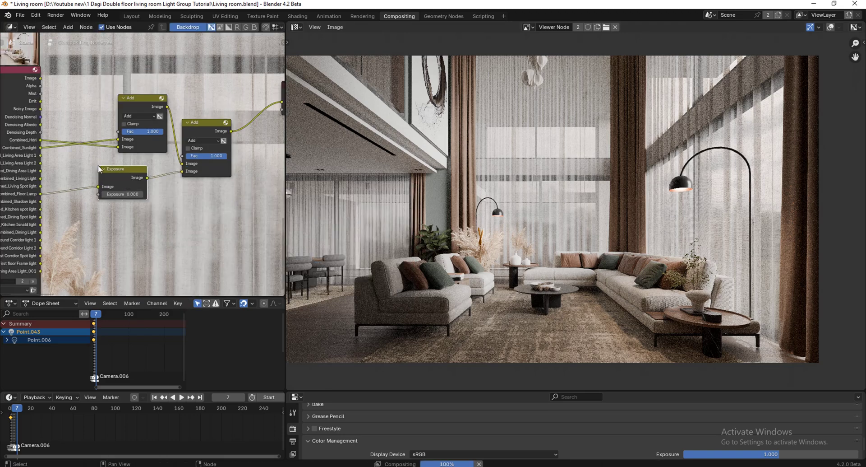
Set the floor lamp pass's Exposure value to 1 and inspect the light around the sofa and side table
scroll(86, 180, "up", 4)
left_click(164, 208)
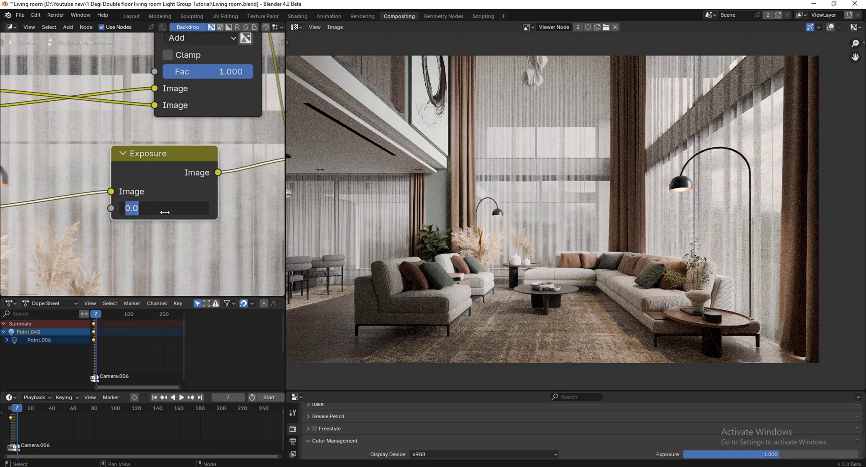
type("1")
key("Return")
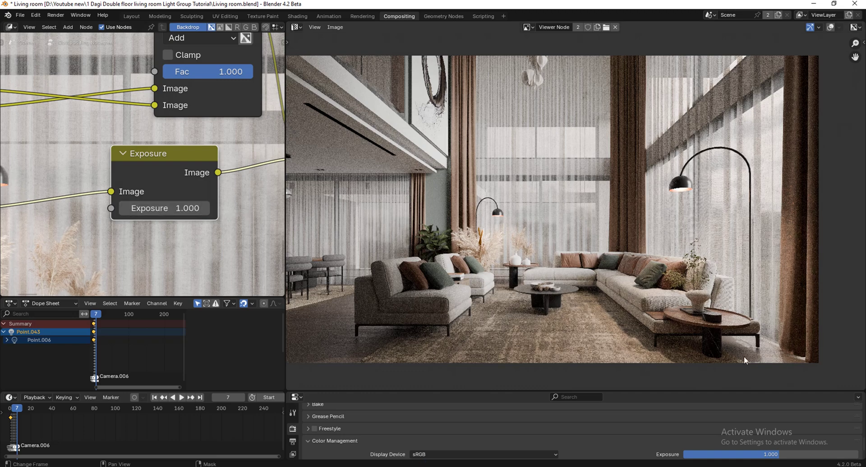
scroll(695, 354, "up", 5)
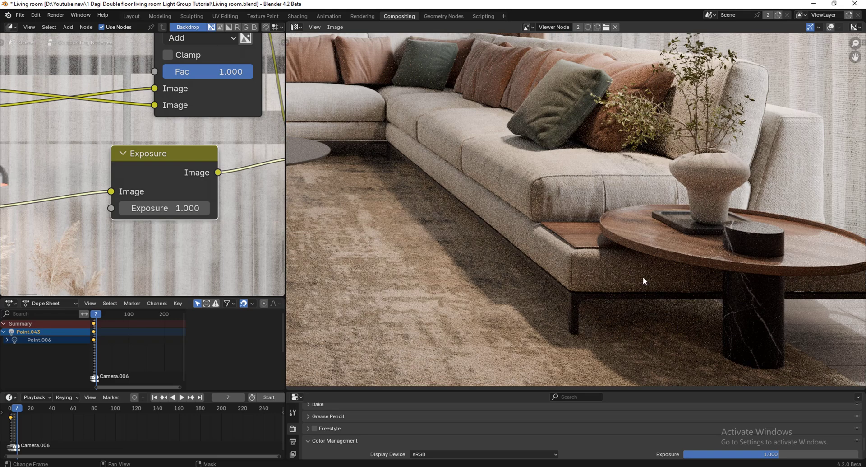
scroll(659, 285, "down", 6)
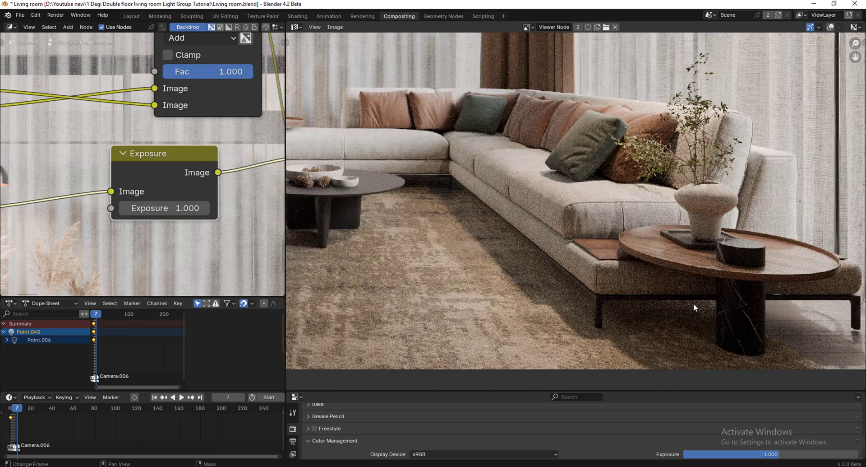
Check the whole living room image, and set the factor of the second Add node to 0
scroll(652, 272, "up", 3)
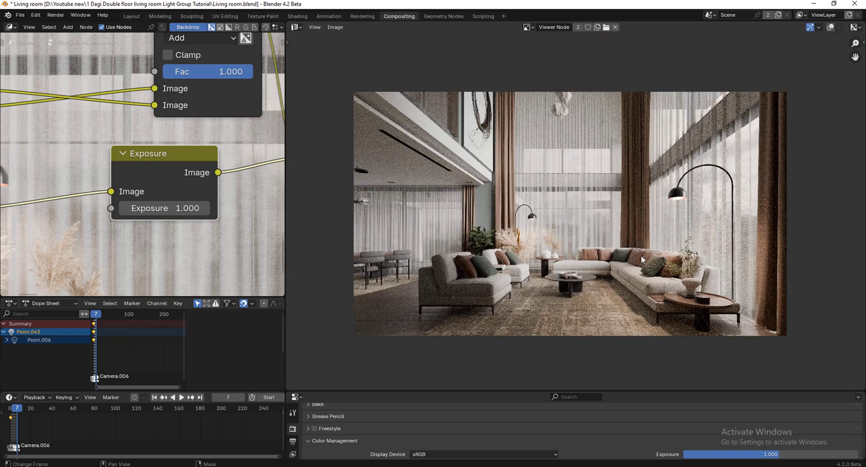
middle_click_drag(634, 241, 661, 247)
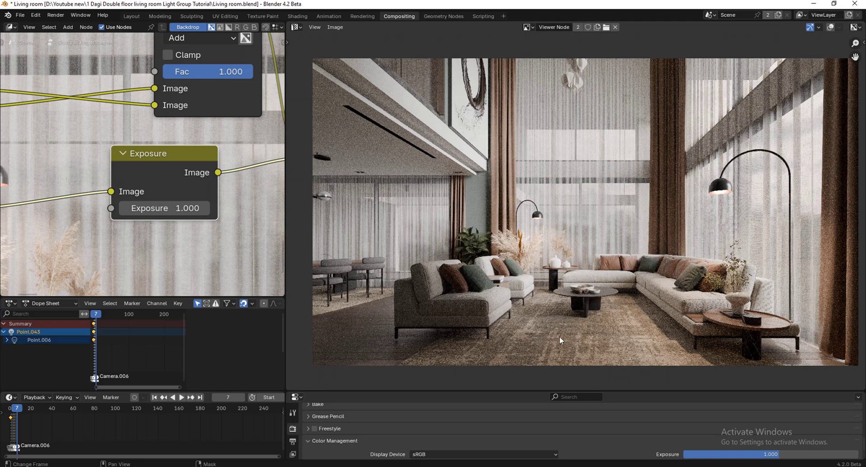
mouse_move(522, 390)
left_mouse_down()
mouse_move(523, 379)
mouse_move(523, 390)
left_mouse_up()
scroll(181, 209, "down", 2)
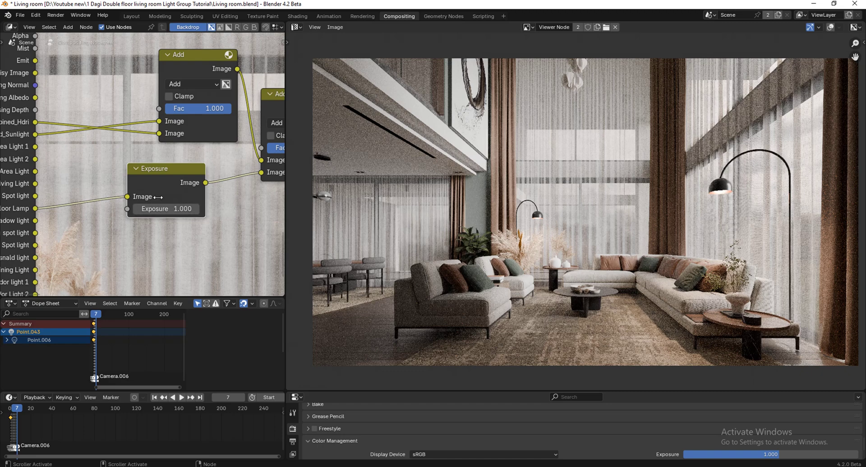
scroll(158, 196, "down", 4)
scroll(256, 172, "up", 4)
left_click_drag(251, 163, 205, 160)
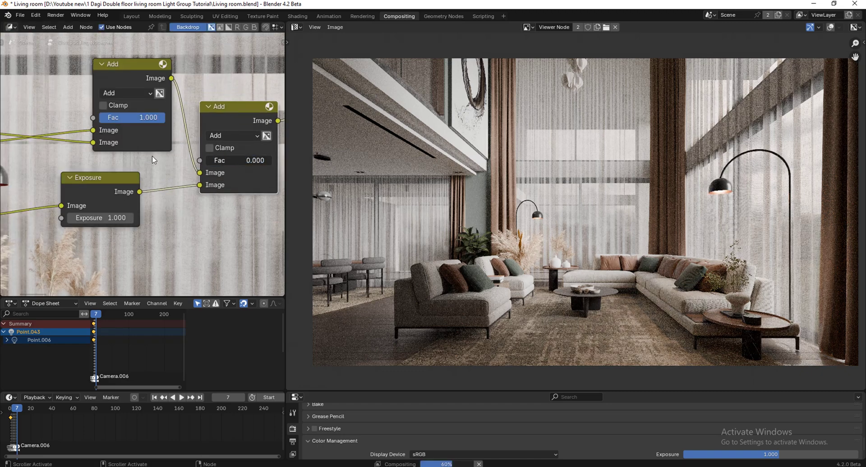
scroll(153, 159, "down", 5)
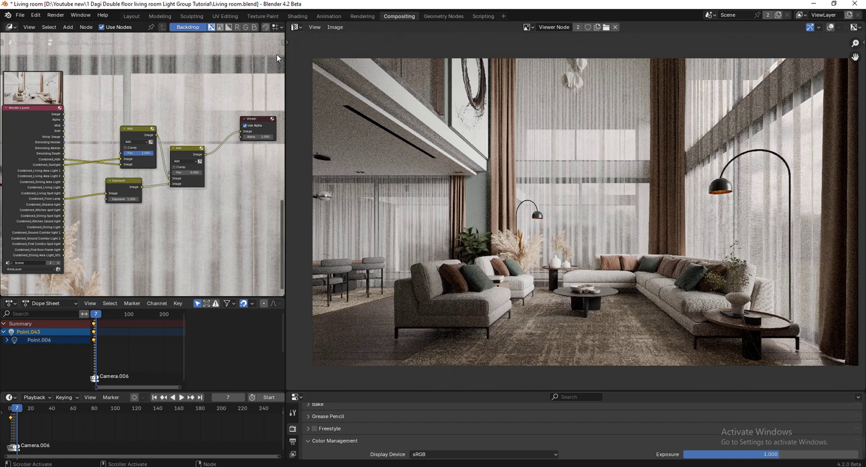
Switch to the Layout workspace and examine the sun's light group and the light settings of a ceiling spot light
left_click(121, 16)
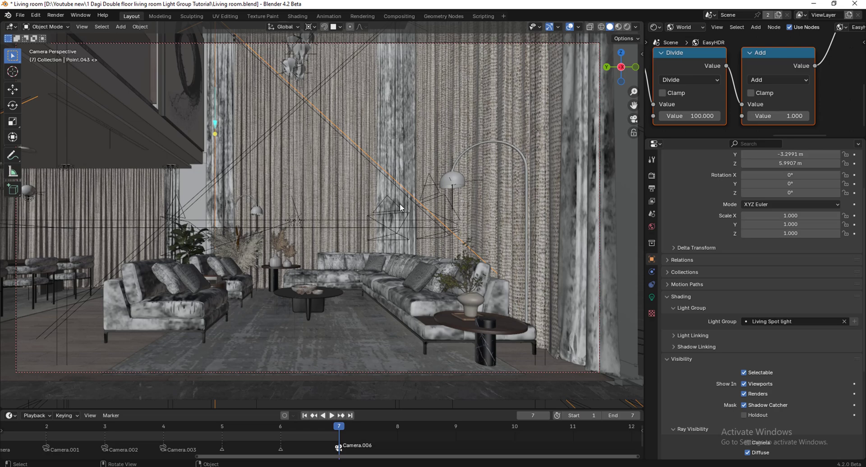
scroll(489, 266, "down", 3)
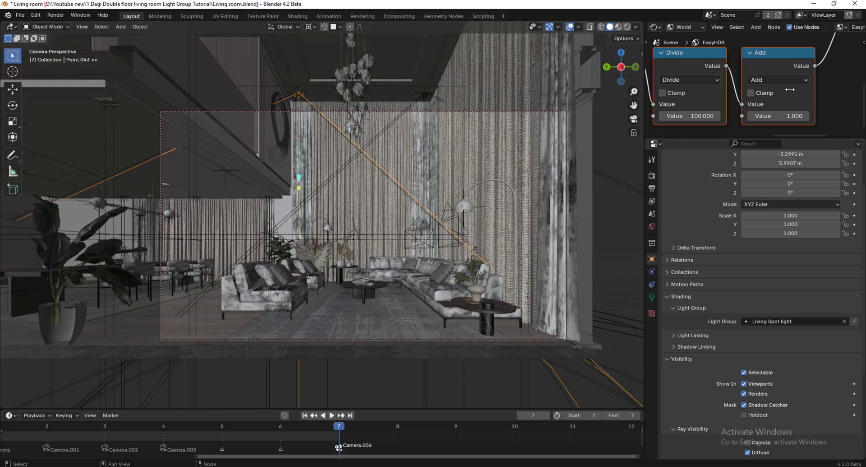
left_click(345, 239)
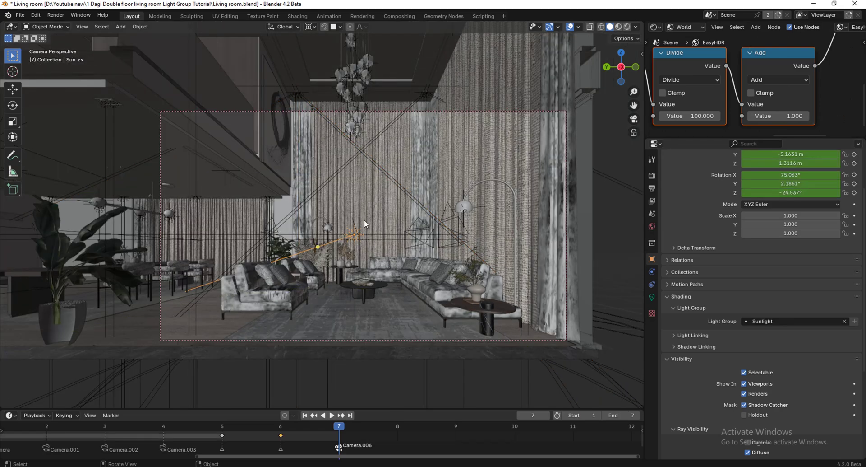
scroll(457, 142, "up", 2)
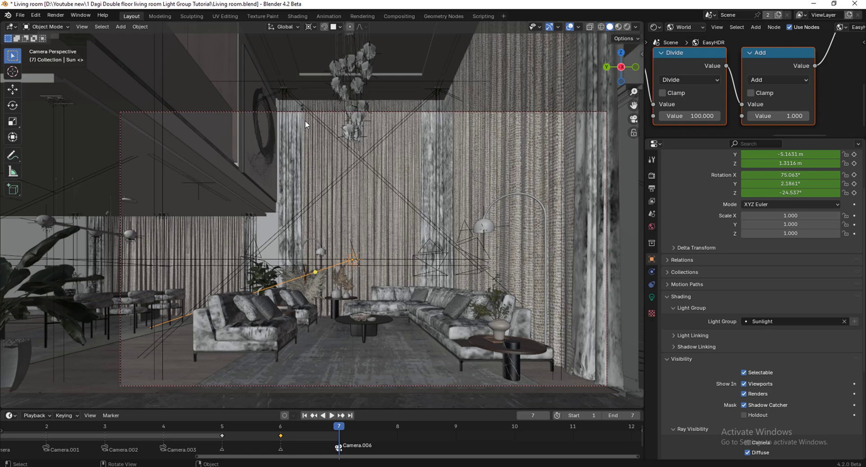
scroll(362, 163, "down", 2)
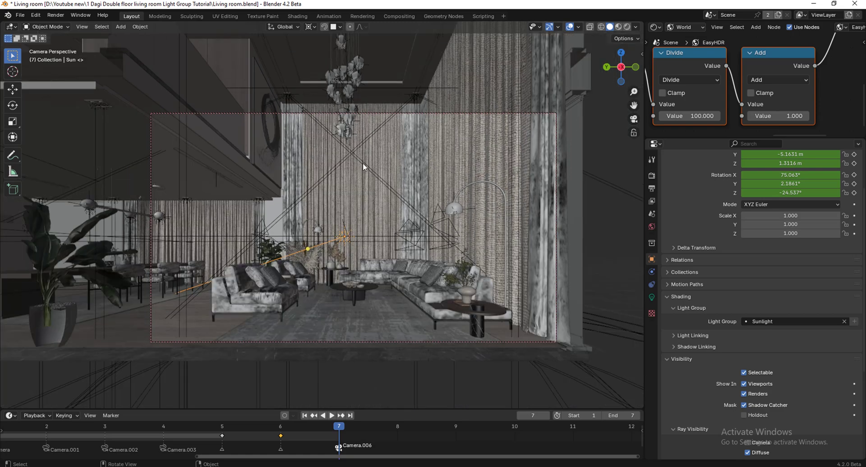
scroll(475, 226, "up", 2)
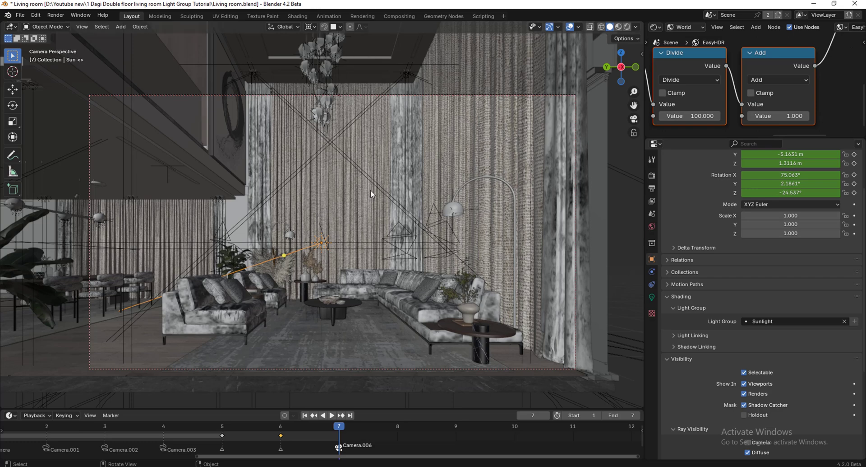
left_click(366, 104)
left_click(652, 296)
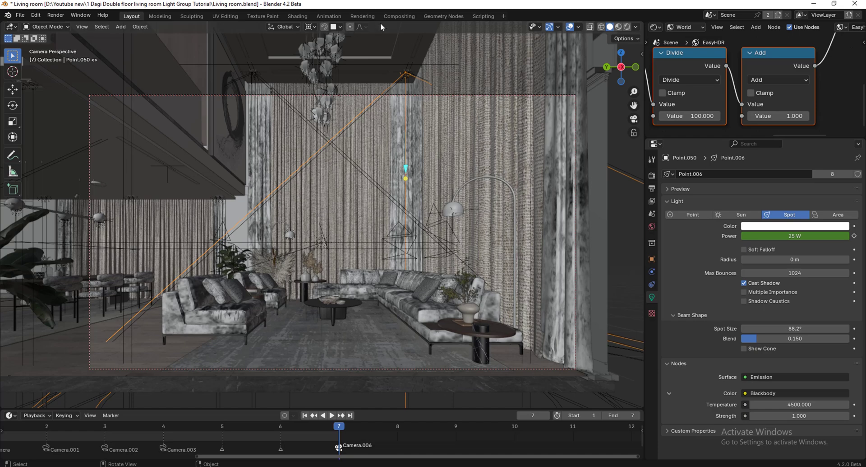
Return to the Compositing workspace and reposition the first Add node and the Exposure node
left_click(392, 16)
middle_click_drag(476, 288, 477, 284)
left_click_drag(143, 131, 135, 113)
left_click_drag(120, 176, 134, 166)
scroll(121, 156, "down", 2)
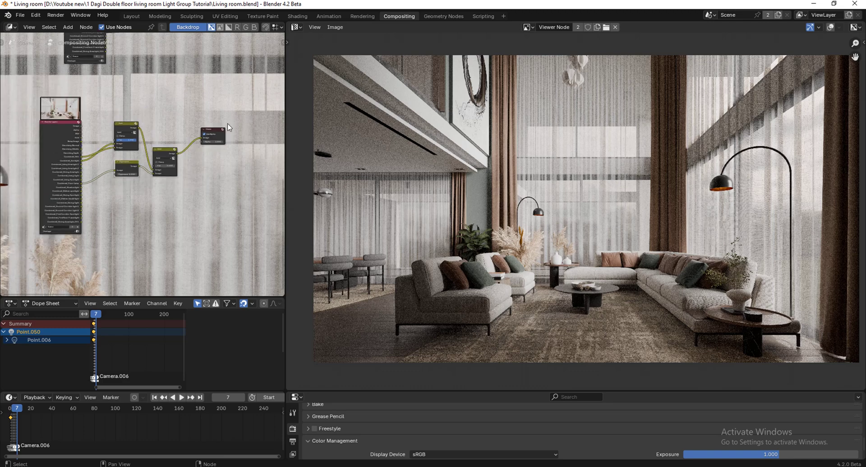
Duplicate the Viewer node and place the copy below the existing node chain
scroll(216, 129, "down", 1)
key("shift+d")
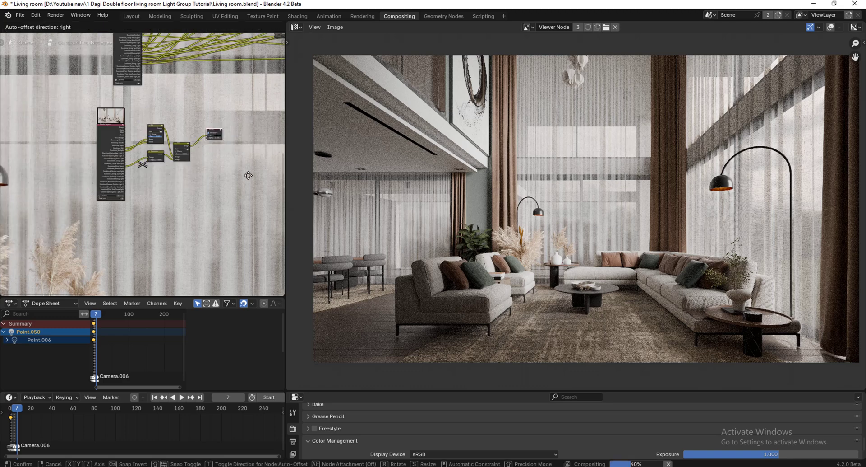
left_click(249, 185)
Move the Add, Exposure and original Viewer nodes together farther away from the Render Layers node
left_click_drag(250, 105, 156, 166)
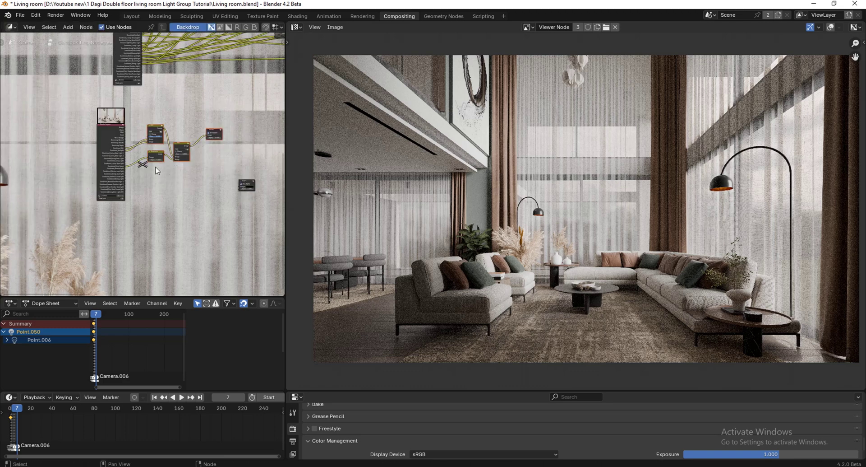
key("g")
left_click(201, 145)
scroll(266, 157, "up", 3)
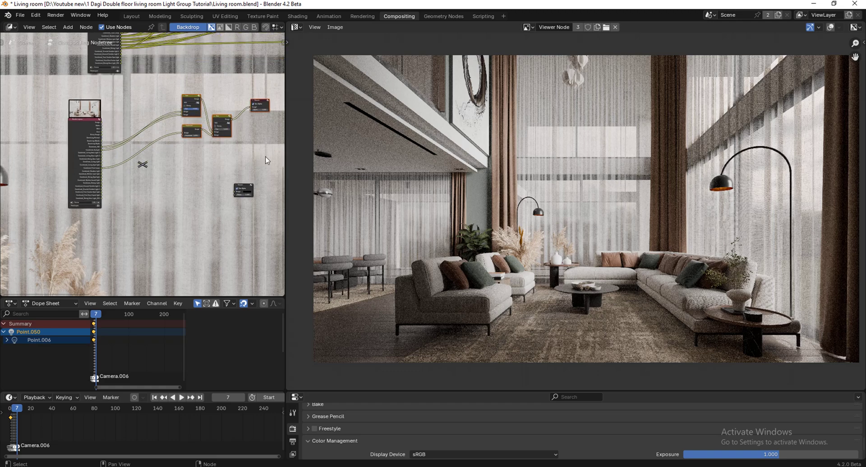
left_click_drag(60, 133, 43, 128)
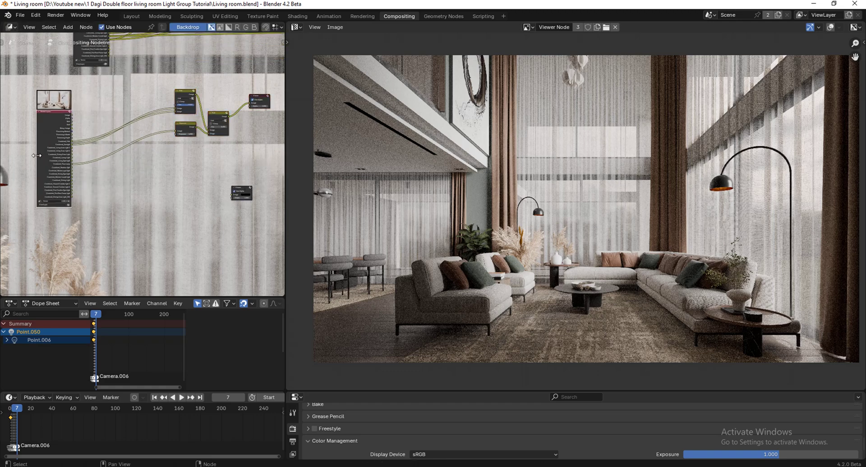
Connect the Combined_Living Spot light output to the duplicated Viewer node and view that pass
scroll(45, 178, "up", 5)
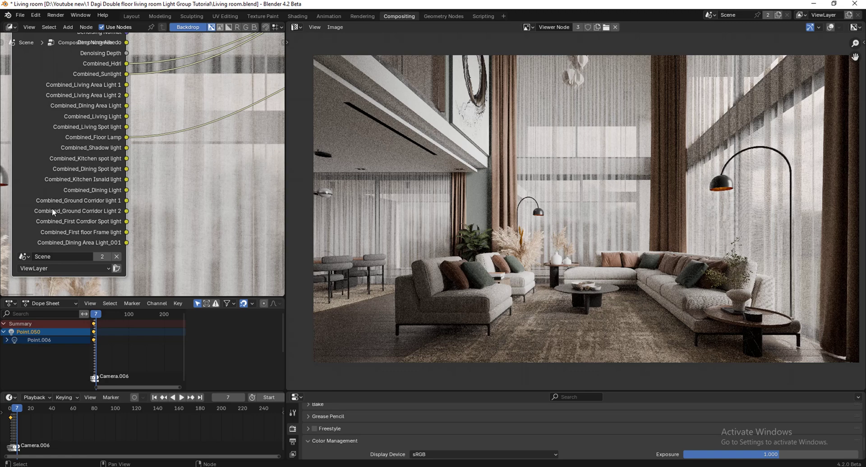
scroll(28, 141, "down", 3)
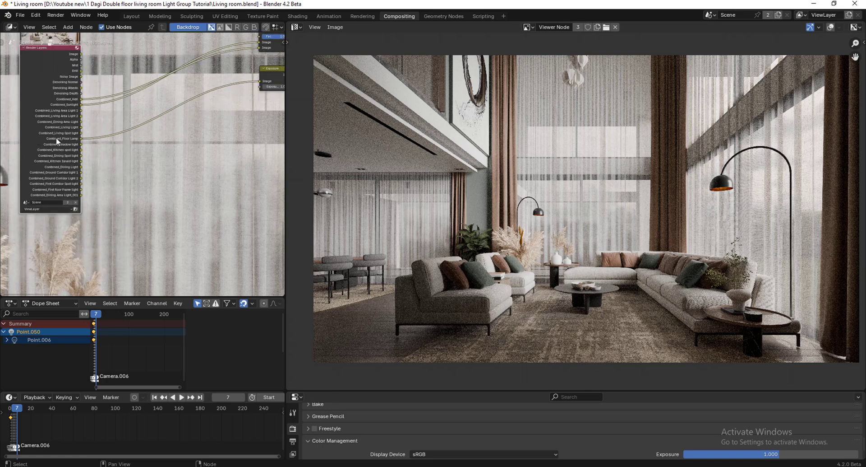
left_click_drag(81, 137, 211, 195)
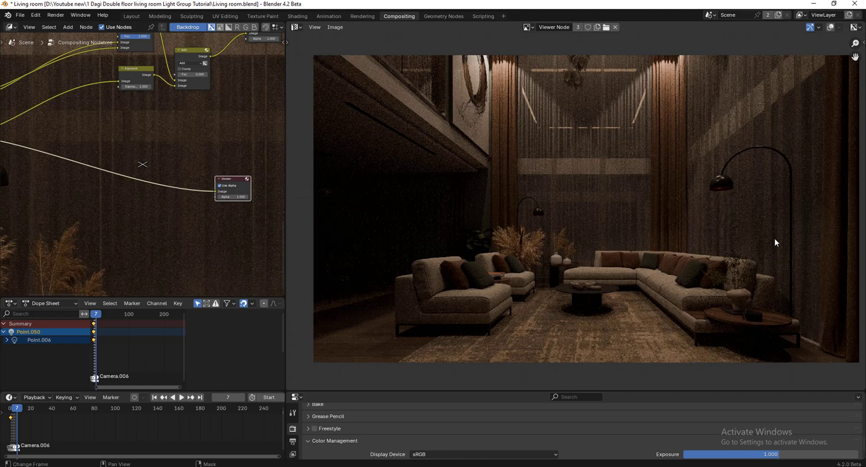
scroll(234, 198, "down", 4)
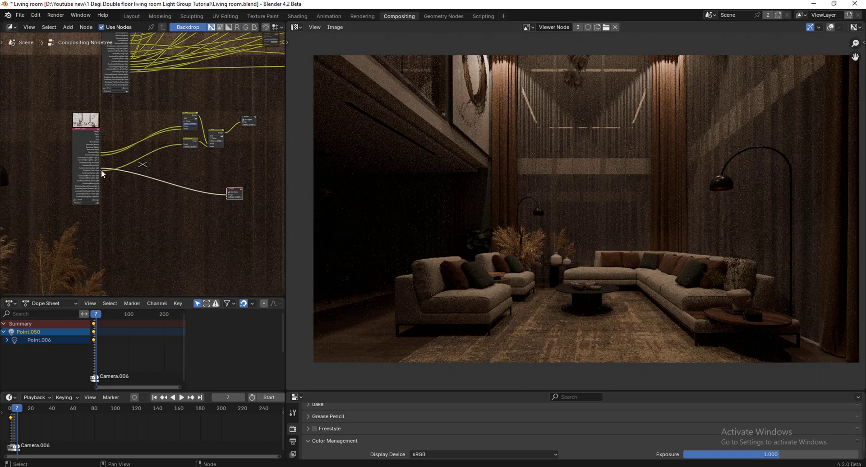
Duplicate the first Add node onto the link between Combined_Living Spot light and the duplicated Viewer
scroll(101, 169, "up", 2)
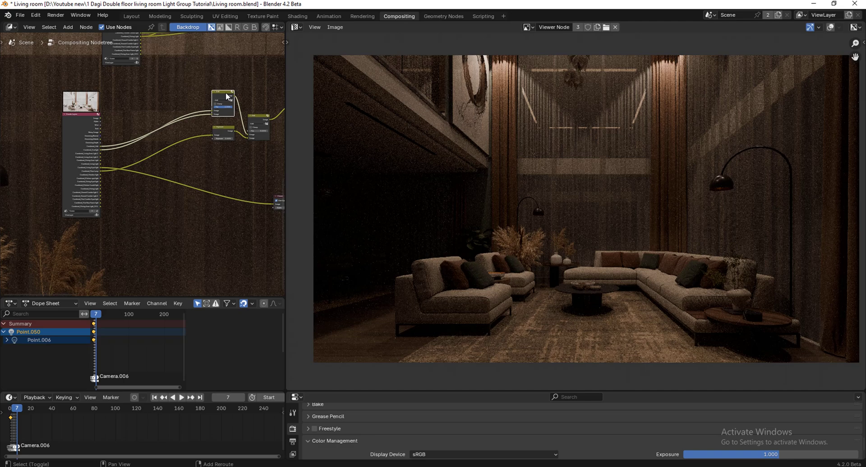
key("shift+d")
left_click(165, 173)
Connect the Combined_Living Light output to the second Image input of the new Add node
scroll(90, 190, "up", 4)
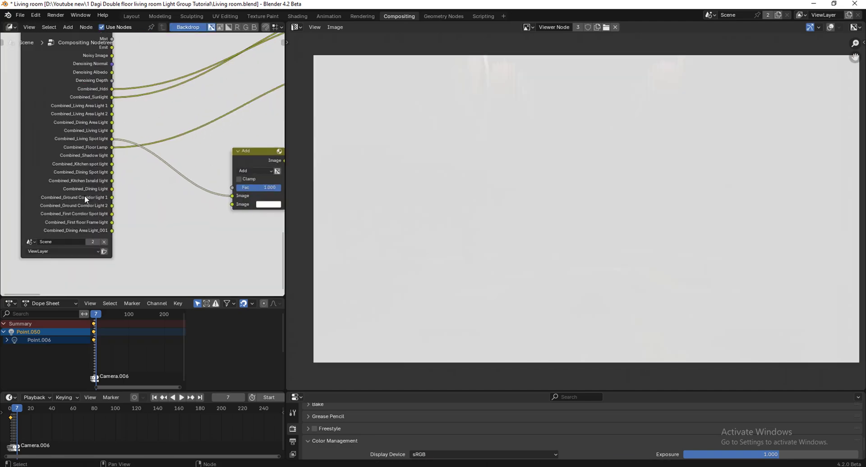
scroll(65, 210, "down", 2)
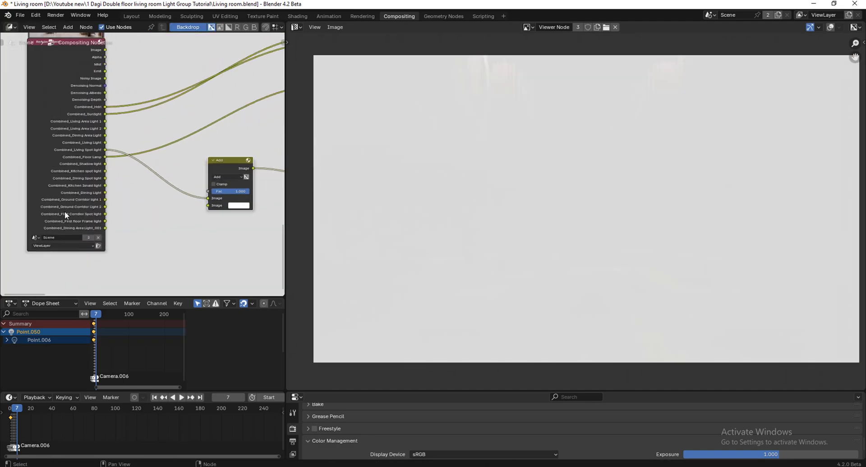
scroll(240, 168, "up", 3)
left_click_drag(236, 166, 213, 159)
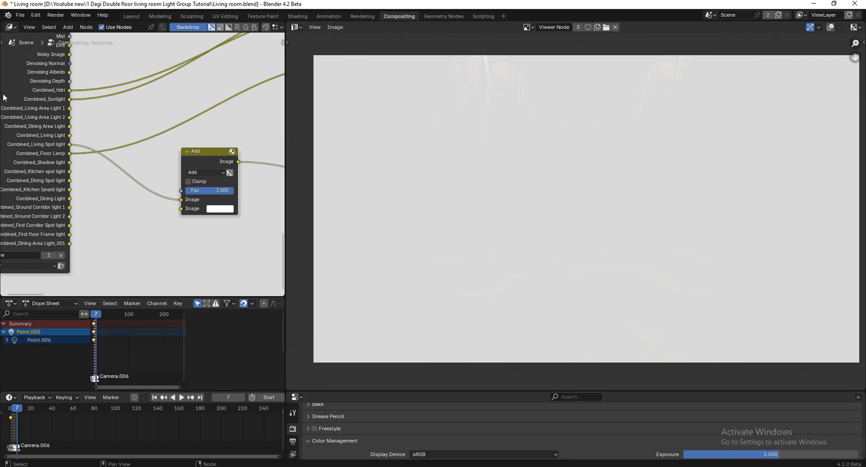
scroll(3, 95, "up", 3)
scroll(23, 103, "down", 3)
scroll(23, 107, "down", 1)
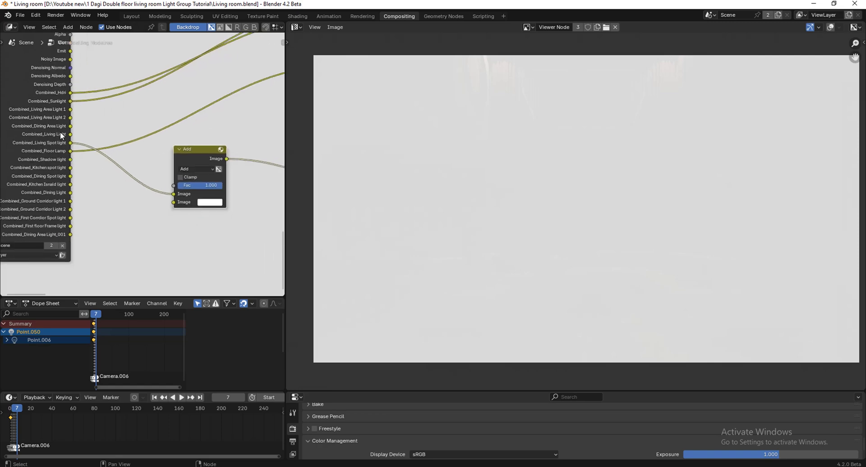
left_click_drag(70, 134, 175, 202)
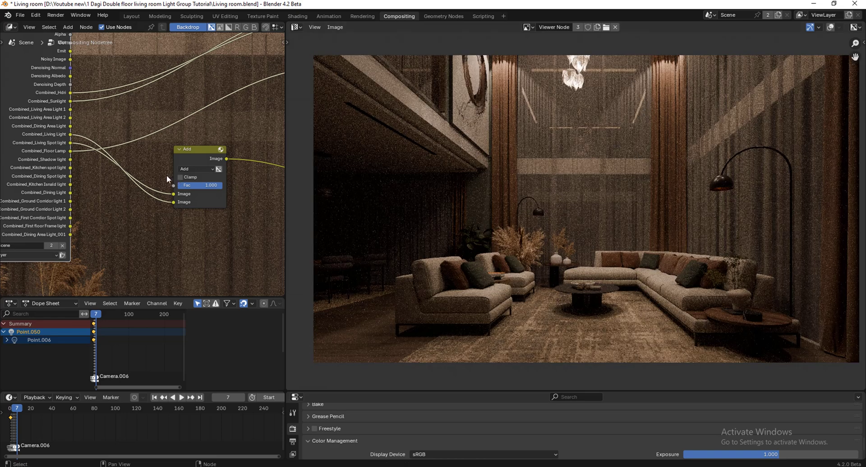
Insert another duplicated Add node before the lower Viewer and connect Combined_Floor Lamp to its second Image input
scroll(91, 207, "down", 3)
left_click(155, 181)
key("shift+d")
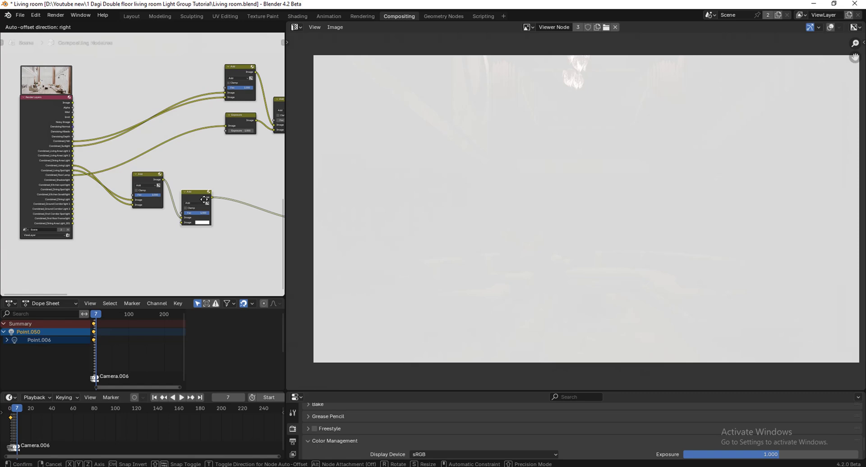
left_click(205, 199)
scroll(53, 167, "up", 4)
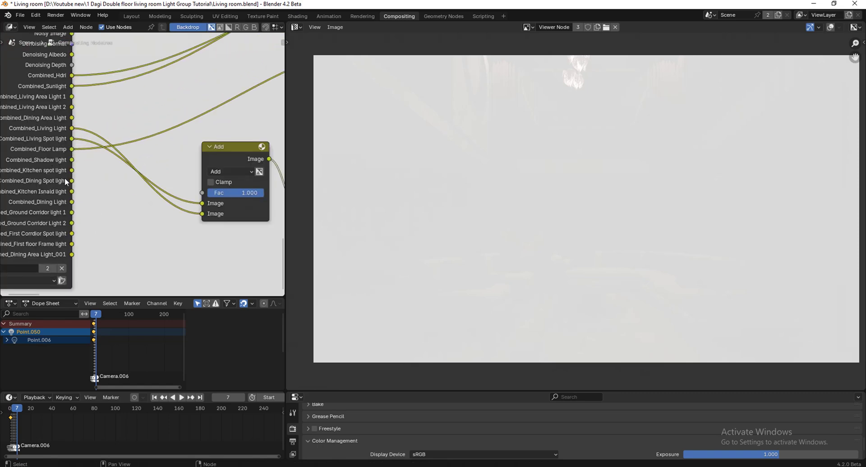
scroll(64, 180, "down", 2)
left_click_drag(70, 150, 243, 225)
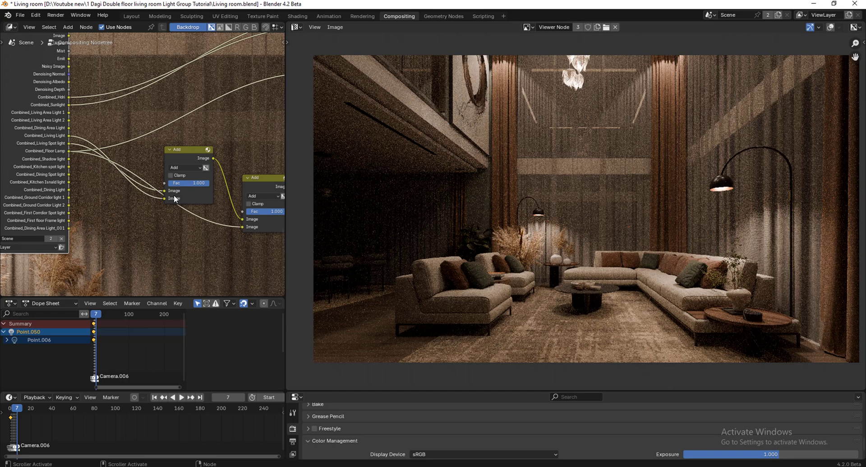
Bring in the Combined_Dining Spot light pass through a third duplicated Add node in the lower chain, and place the lower Viewer beside it
scroll(156, 197, "down", 3)
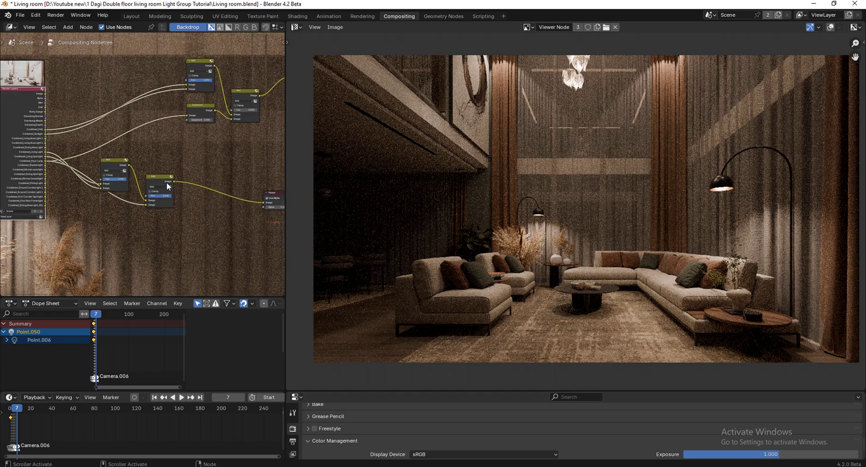
left_click(162, 178)
key("shift+d")
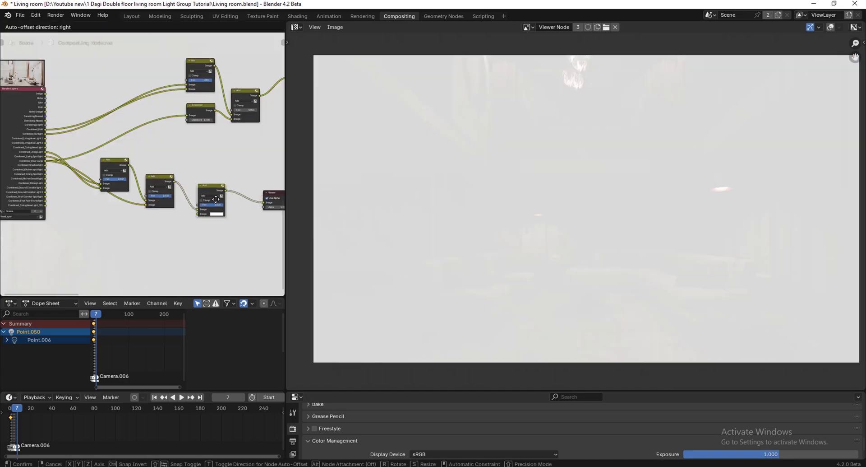
left_click(211, 217)
scroll(15, 148, "up", 1)
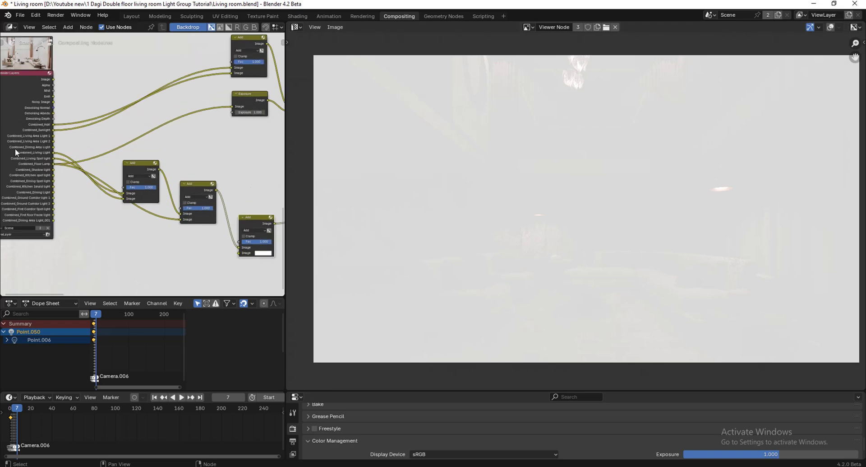
scroll(31, 169, "up", 3)
scroll(64, 194, "down", 3)
left_click_drag(67, 190, 253, 262)
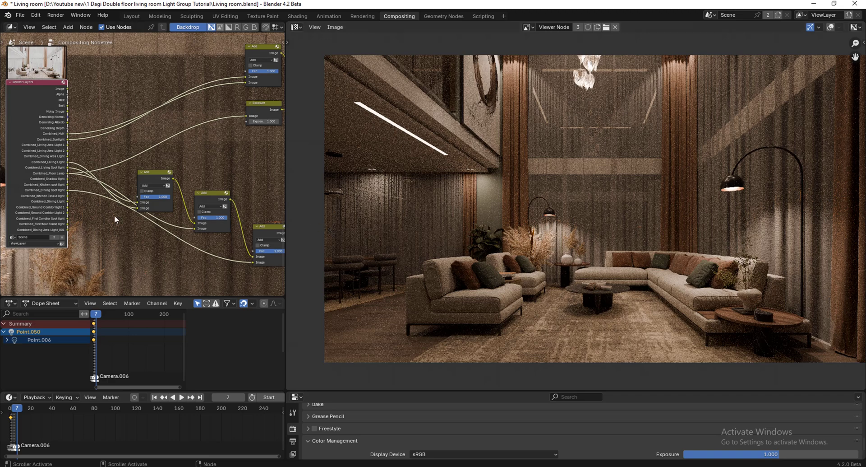
scroll(234, 219, "down", 3)
left_click_drag(221, 190, 187, 233)
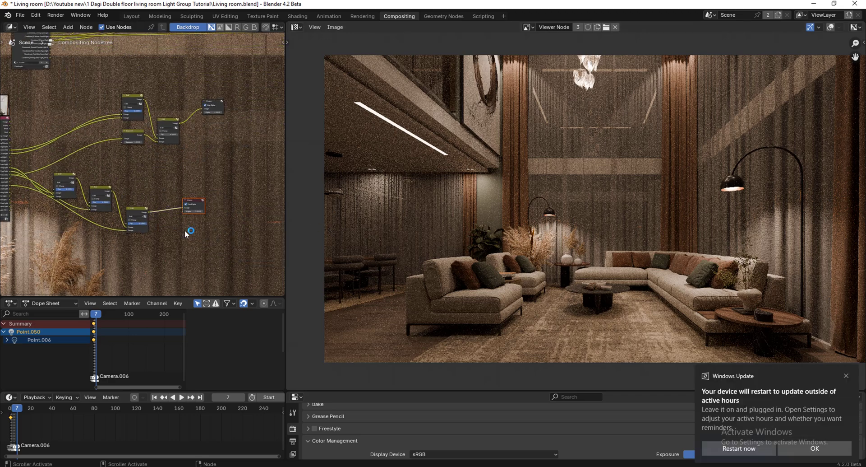
Move the lower Viewer farther along and insert a fourth duplicated Add node, expanded and placed below the chain, before it
key("g")
left_click(260, 226)
left_click(131, 210)
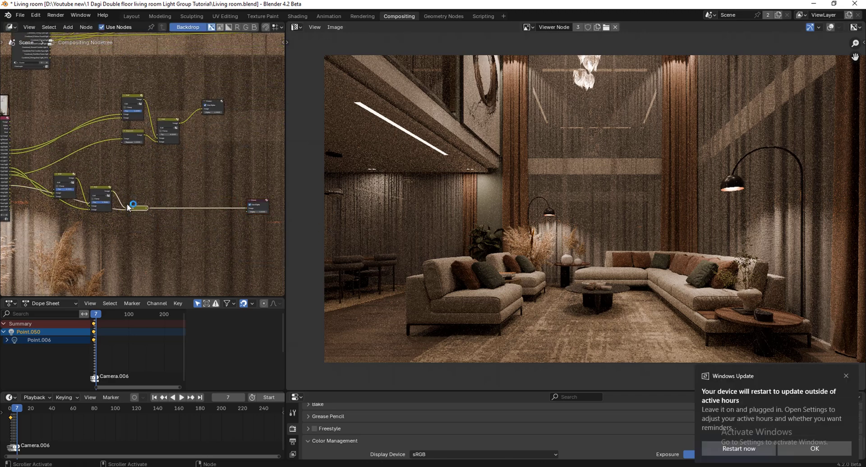
scroll(130, 210, "up", 2)
key("h")
key("shift+d")
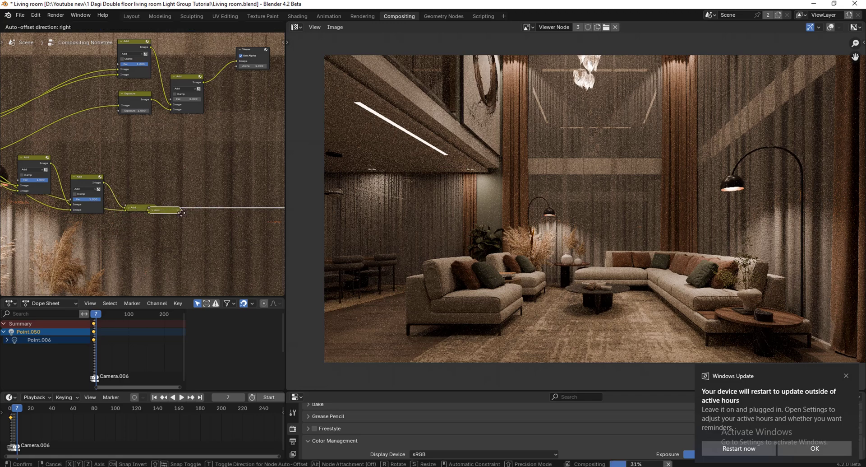
left_click(183, 212)
scroll(143, 214, "up", 2)
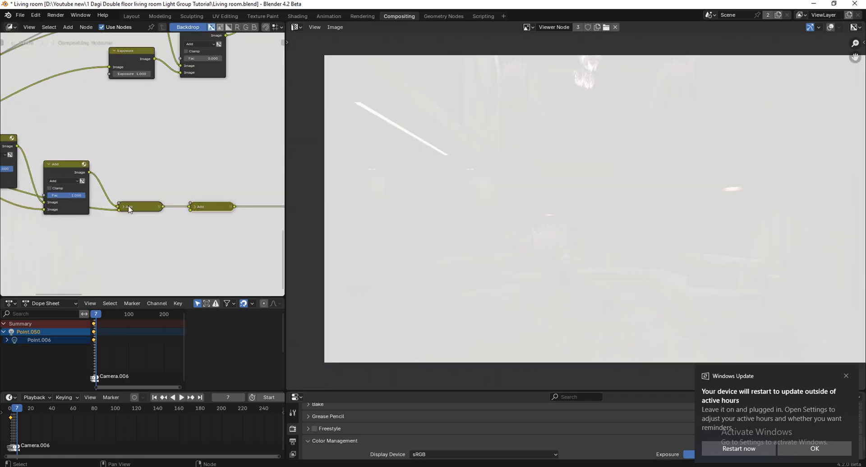
left_click(124, 206)
left_click(195, 205)
left_click_drag(199, 205, 232, 237)
Connect the Combined_Hdri output to the second Image input of the new Add node and dismiss the Windows Update notification
scroll(226, 174, "down", 4)
scroll(105, 173, "up", 4)
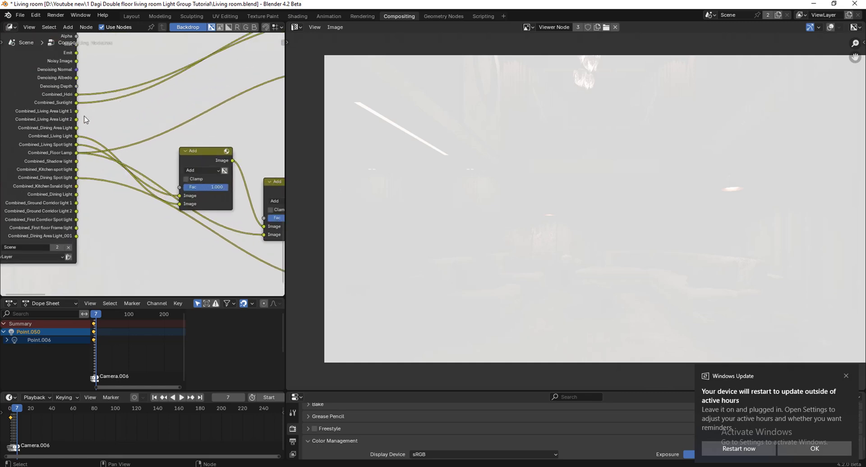
scroll(84, 111, "down", 4)
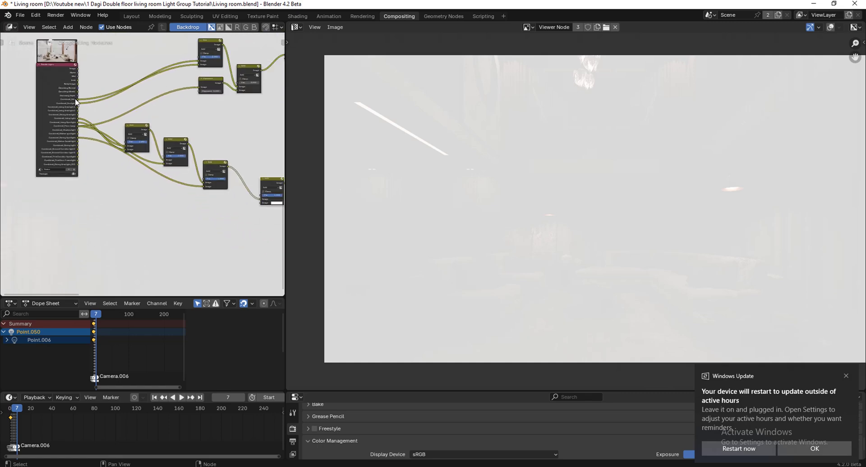
left_click_drag(76, 102, 251, 206)
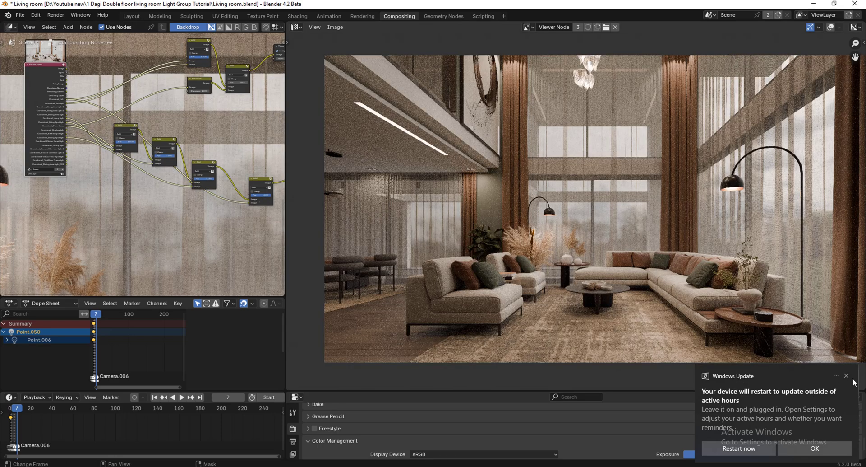
left_click(847, 375)
Lower the Fac of the last Add node in the lower chain to 0.108
scroll(167, 187, "down", 2)
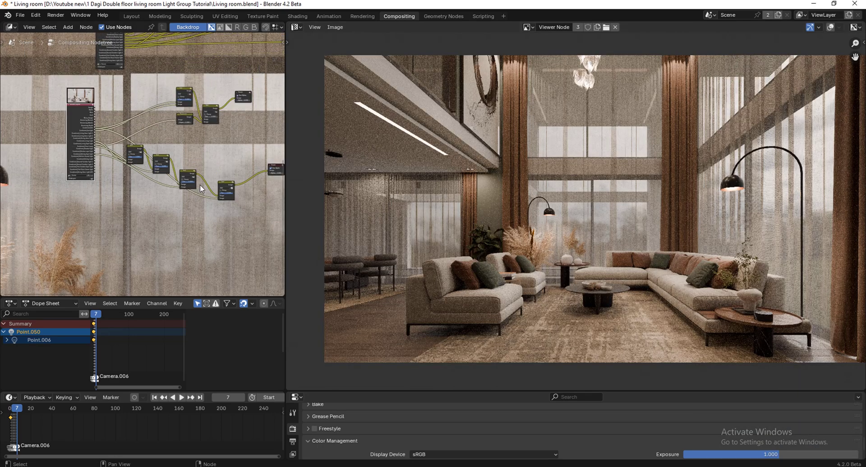
scroll(201, 189, "up", 3)
scroll(203, 192, "down", 2)
scroll(212, 198, "up", 7)
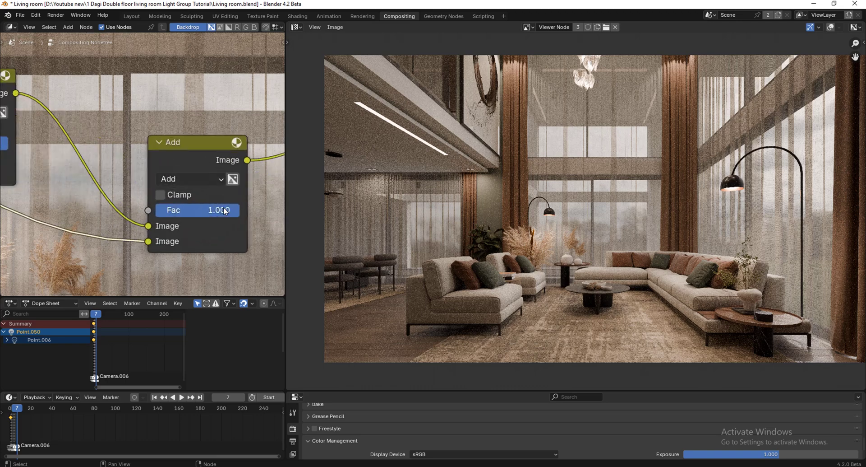
scroll(225, 211, "up", 2)
left_click_drag(230, 213, 110, 216)
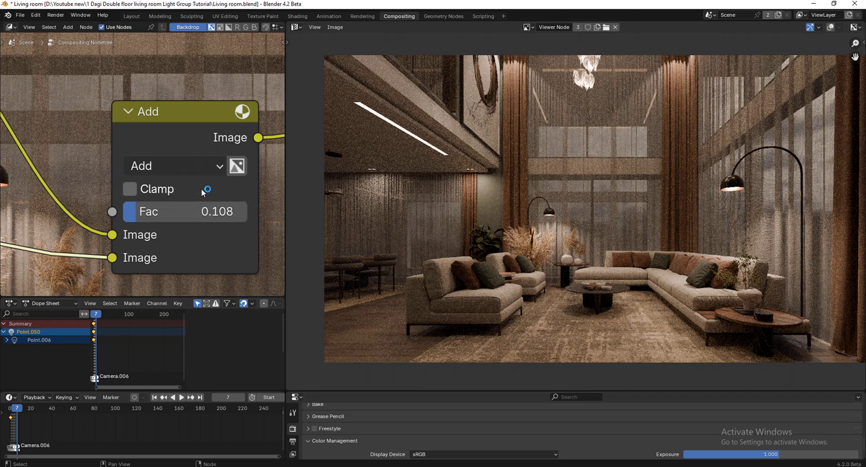
Duplicate the Add node that has the lowered Fac and insert the copy on the link before the lower Viewer
scroll(208, 189, "down", 8)
scroll(207, 190, "down", 2)
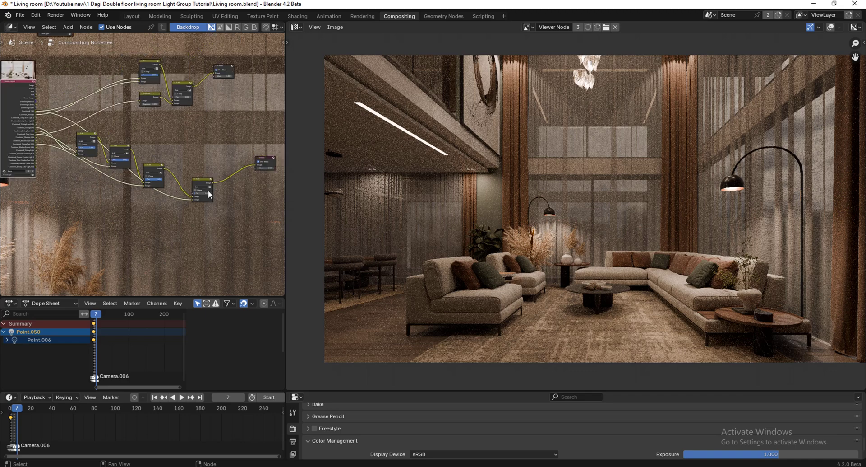
scroll(30, 155, "up", 8)
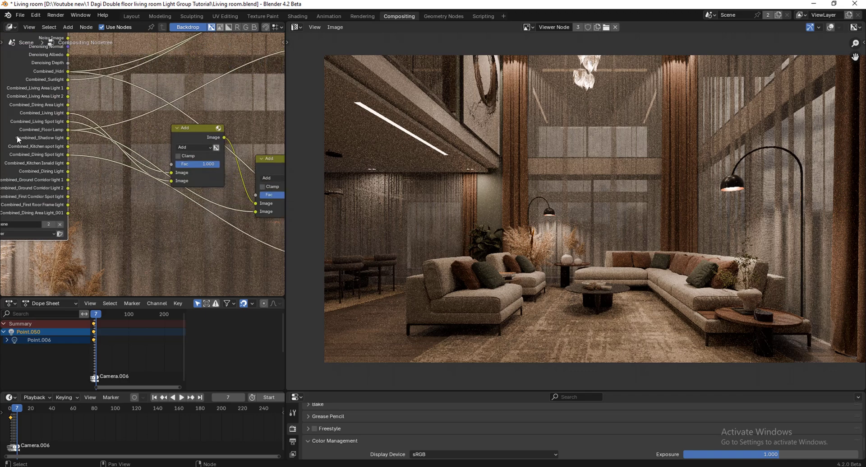
scroll(9, 159, "down", 6)
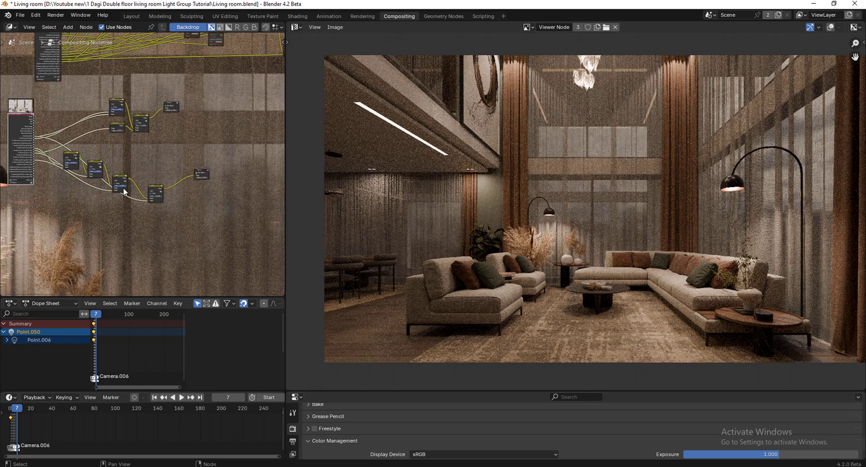
left_click(159, 187)
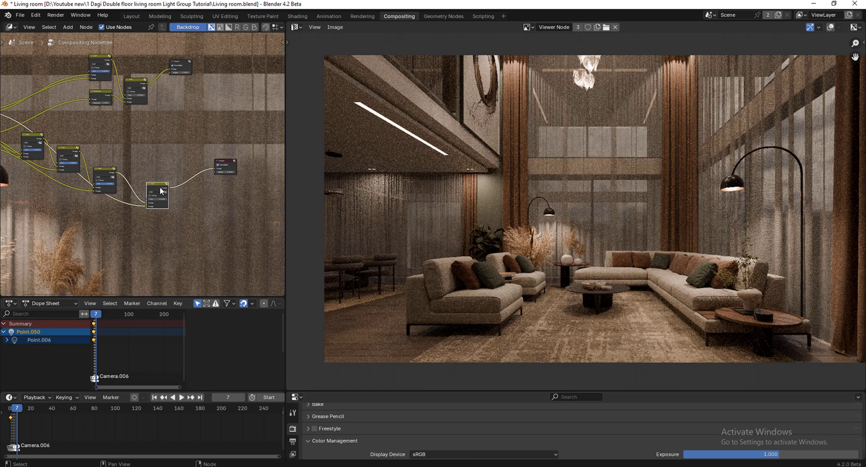
scroll(158, 186, "up", 4)
left_click_drag(154, 187, 128, 196)
key("shift+d")
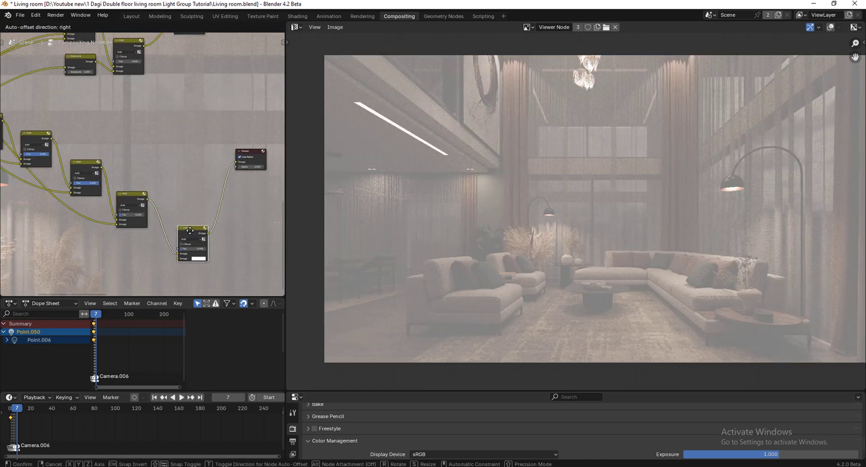
left_click(190, 230)
Connect another light group pass from Render Layers to the second Image input of the newest Add node
scroll(199, 202, "down", 5)
scroll(71, 175, "up", 10)
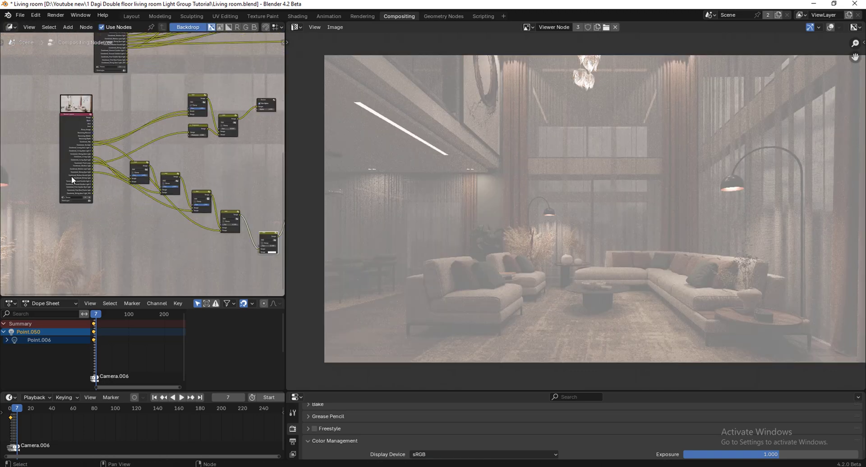
scroll(92, 155, "down", 2)
left_click_drag(108, 162, 251, 212)
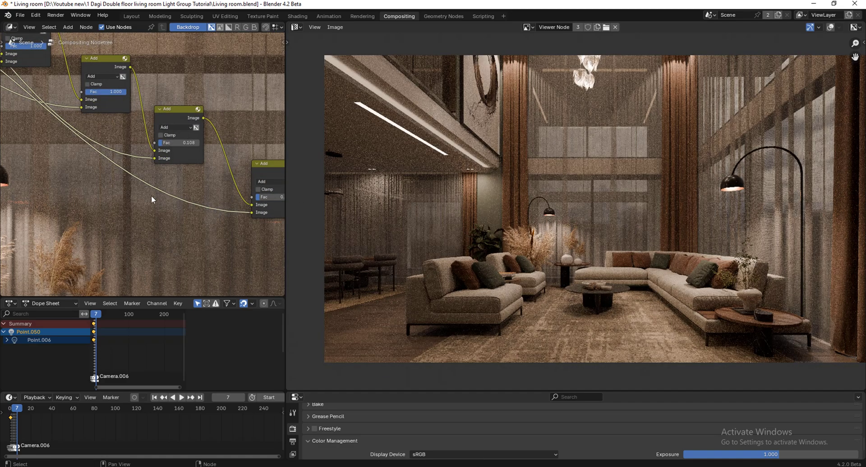
Insert a duplicated Add node on the pass link feeding the last Add node, and move the incoming link to its second Image input
scroll(151, 195, "down", 2)
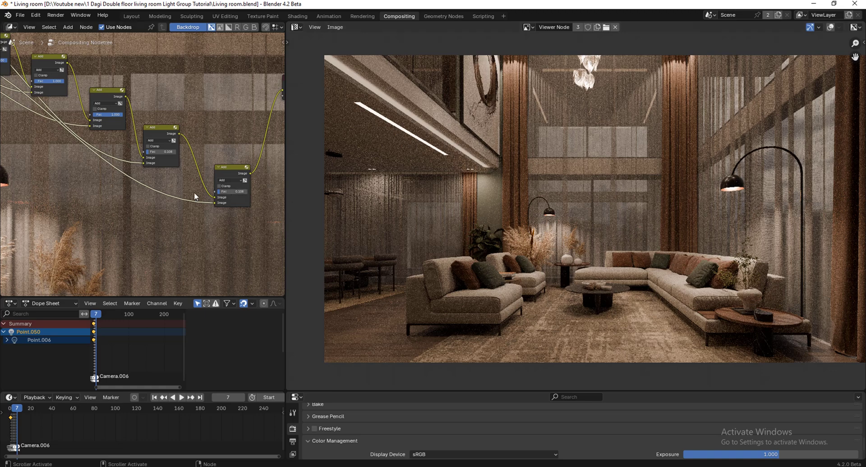
scroll(223, 158, "down", 4)
scroll(204, 172, "up", 4)
left_click(168, 125)
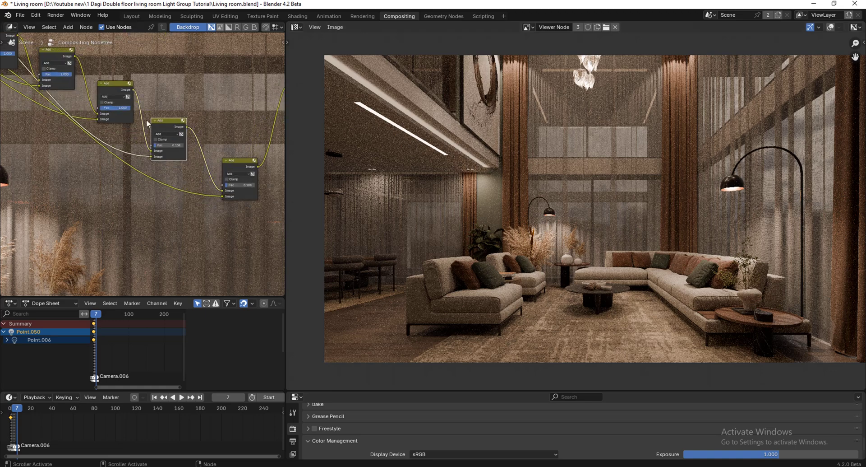
key("shift+d")
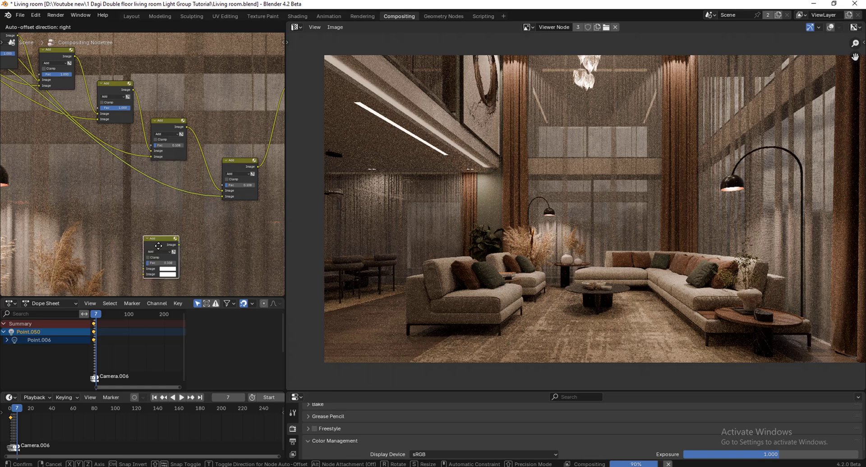
left_click(167, 188)
scroll(151, 215, "up", 3)
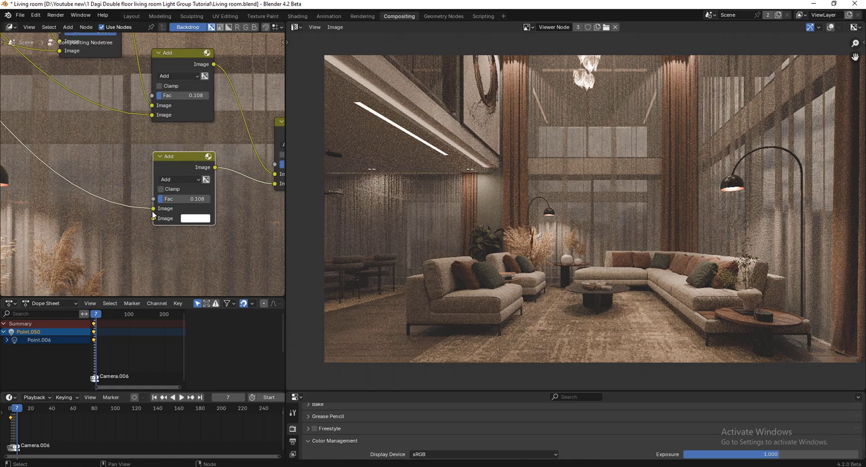
left_click_drag(153, 218, 154, 219)
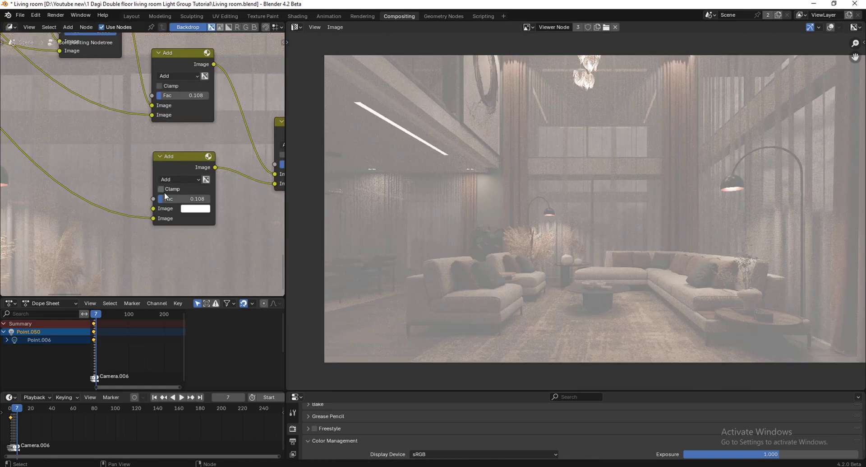
Change the inserted node's blending mode to Multiply and set its Fac to 1.000
left_click(170, 178)
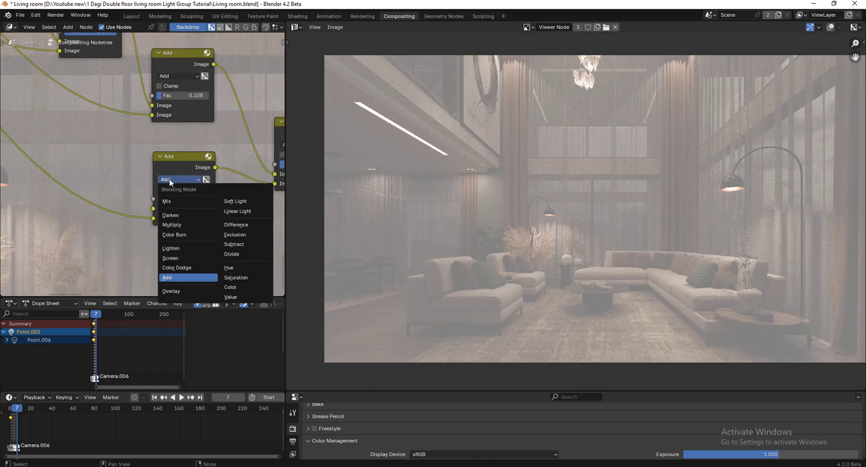
left_click(172, 224)
left_click_drag(184, 200, 210, 198)
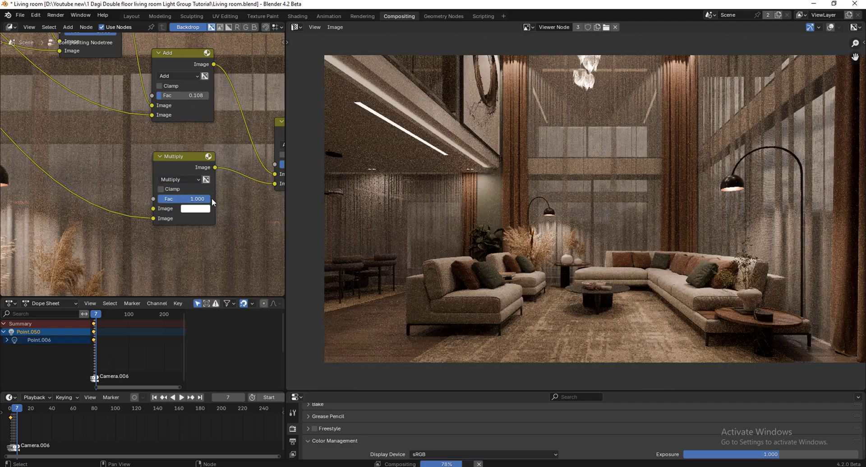
Set the Multiply node's first Image colour to a coral orange with Hue 0.022 and Saturation 0.883
middle_click_drag(613, 156, 608, 153)
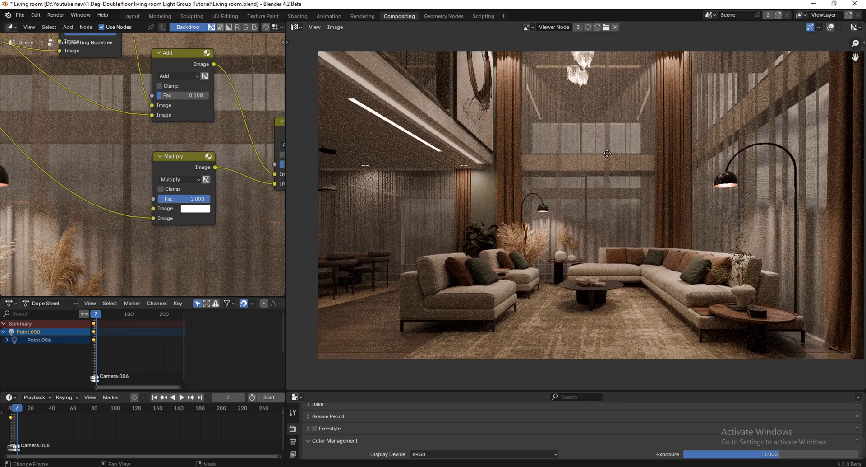
left_click(199, 208)
left_click_drag(218, 123, 218, 131)
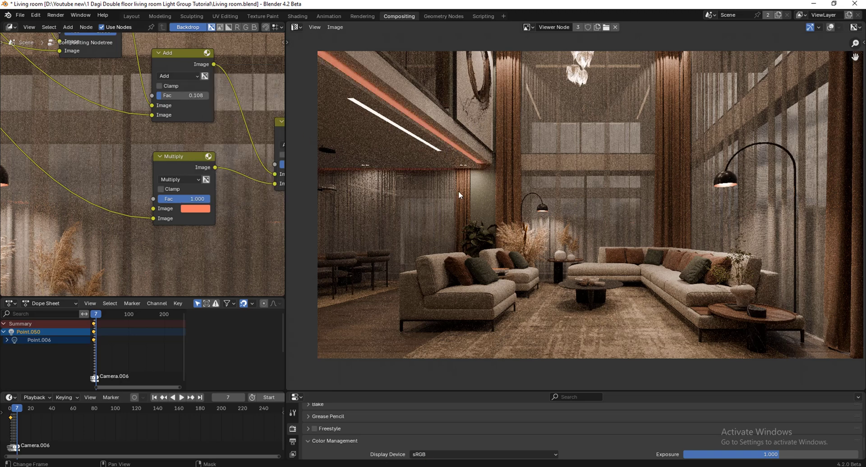
Shift the Multiply node aside and insert an Exposure node on the link entering its second Image input
middle_click_drag(206, 208, 164, 201)
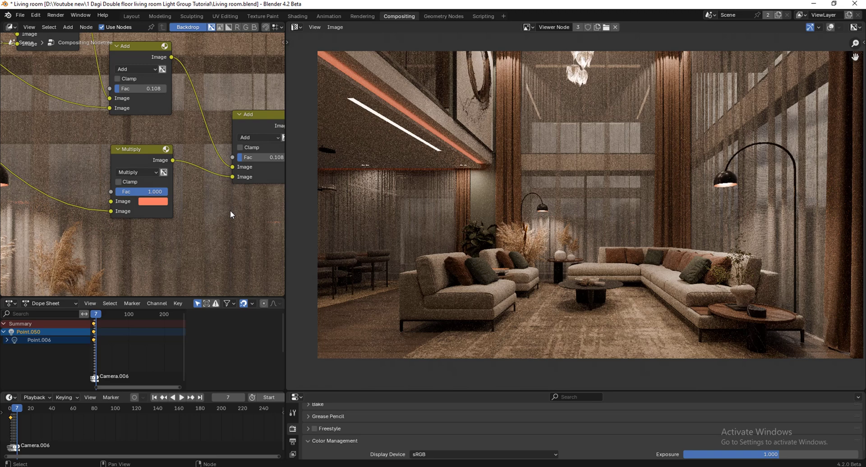
left_click_drag(176, 160, 190, 166)
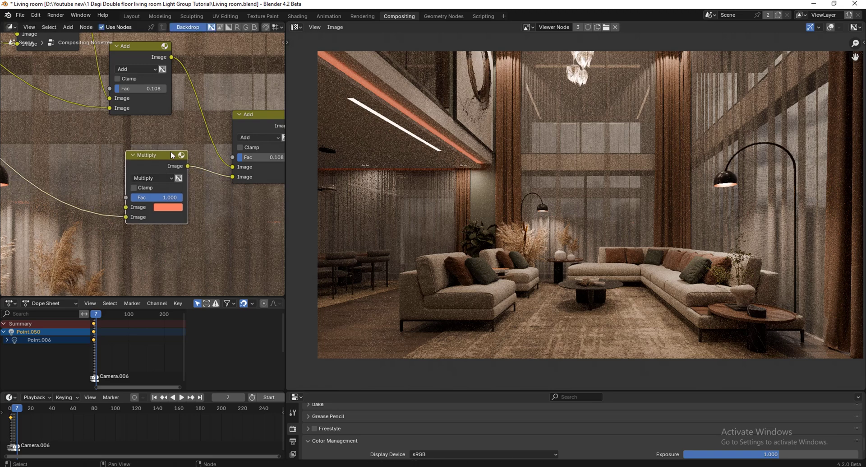
scroll(172, 158, "down", 2)
key("shift+a")
type("e")
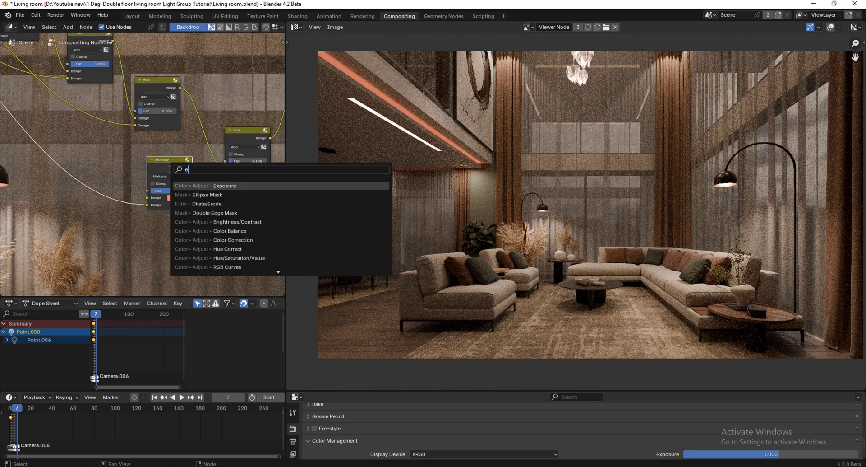
type("x")
left_click(206, 185)
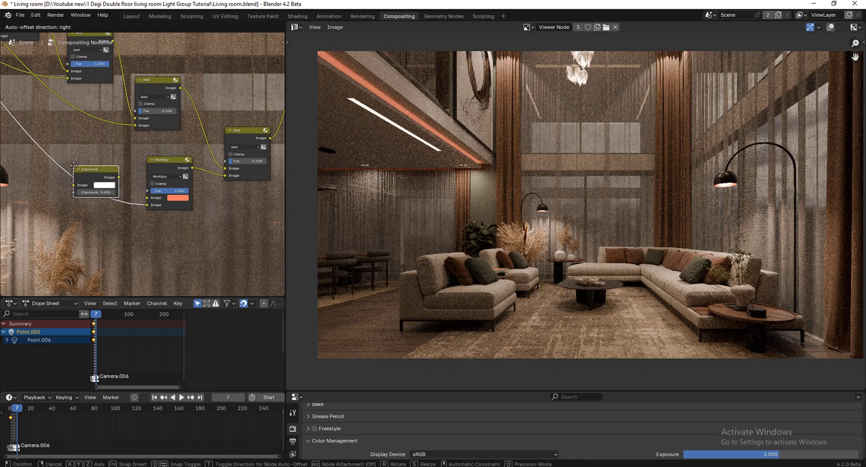
left_click(88, 172)
Position the new Exposure node beside the Multiply node and set its Exposure to 1.000
scroll(94, 170, "up", 2)
left_click_drag(94, 169, 97, 188)
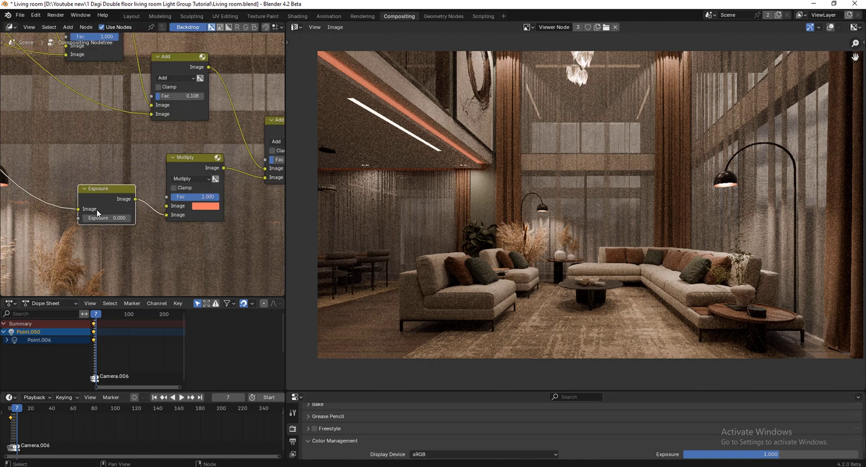
type("1")
key("Return")
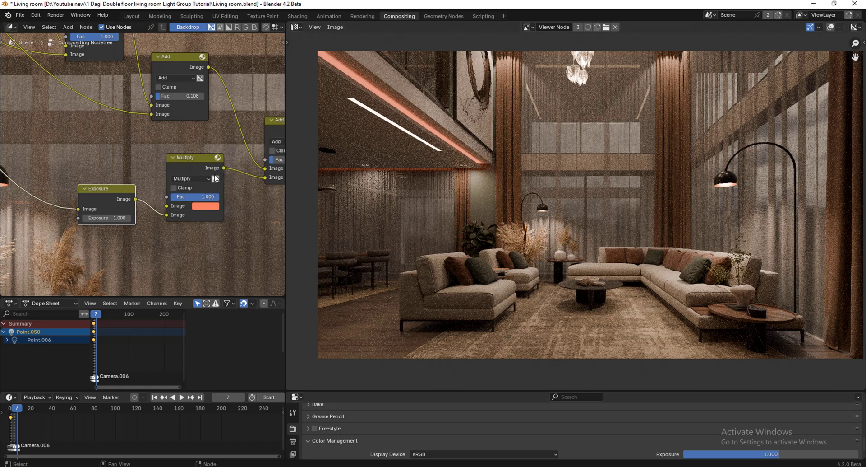
scroll(215, 174, "up", 4)
mouse_move(85, 210)
left_mouse_down()
mouse_move(94, 186)
mouse_move(96, 201)
left_mouse_up()
Try a pale orange as the Multiply node's colour, and set the colour back to white by removing its saturation
left_click(210, 218)
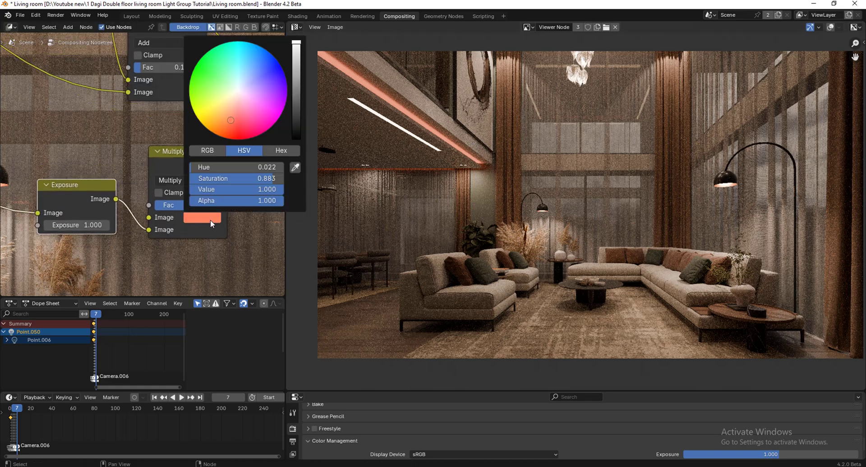
left_click_drag(229, 123, 228, 107)
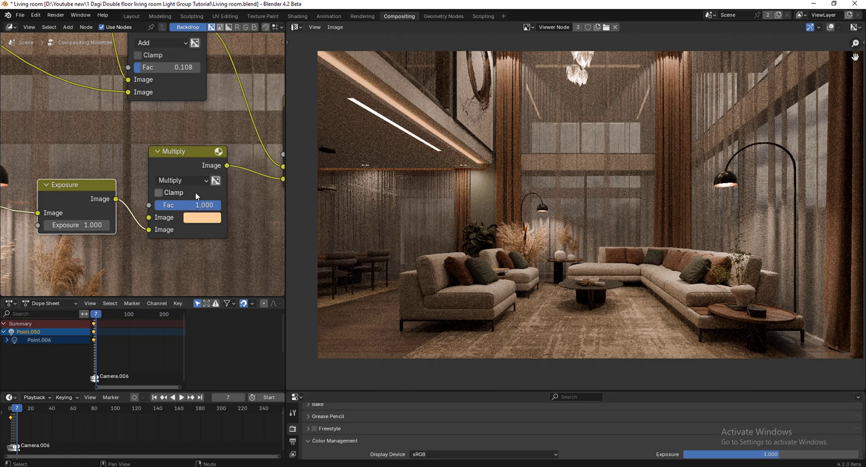
left_click(208, 218)
left_click_drag(274, 177, 190, 177)
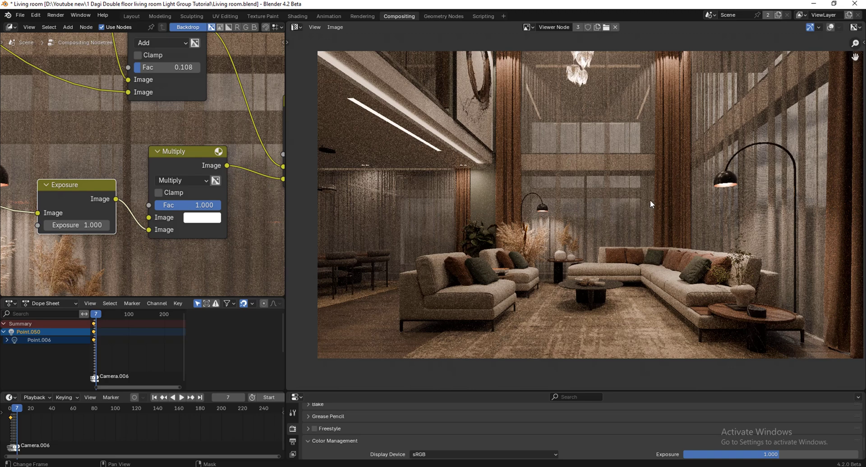
Rearrange the nodes at the end of the lower chain and insert a duplicate of its last Add node before the Viewer
scroll(104, 206, "down", 15)
scroll(221, 138, "up", 2)
left_click_drag(217, 116, 175, 155)
key("g")
left_click(244, 179)
scroll(122, 195, "up", 4)
left_click(129, 190)
key("shift+d")
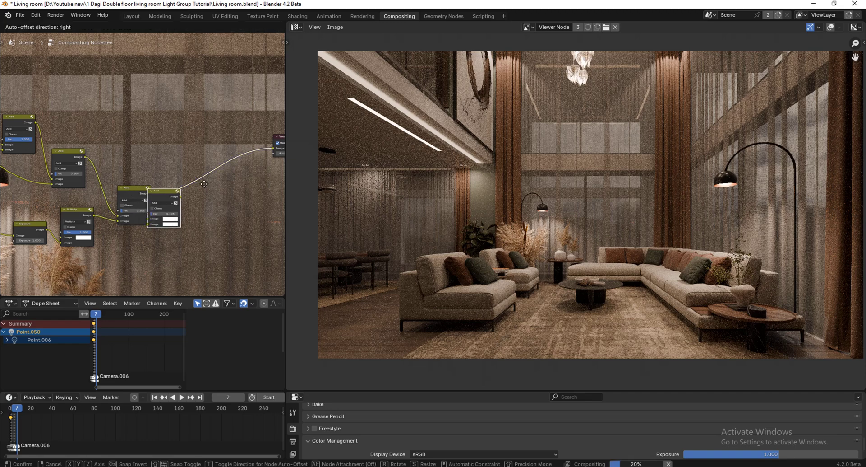
left_click(210, 172)
Connect the Combined_Sunlight pass to the second Image input of the duplicated Add node
scroll(210, 171, "down", 5)
scroll(82, 144, "up", 3)
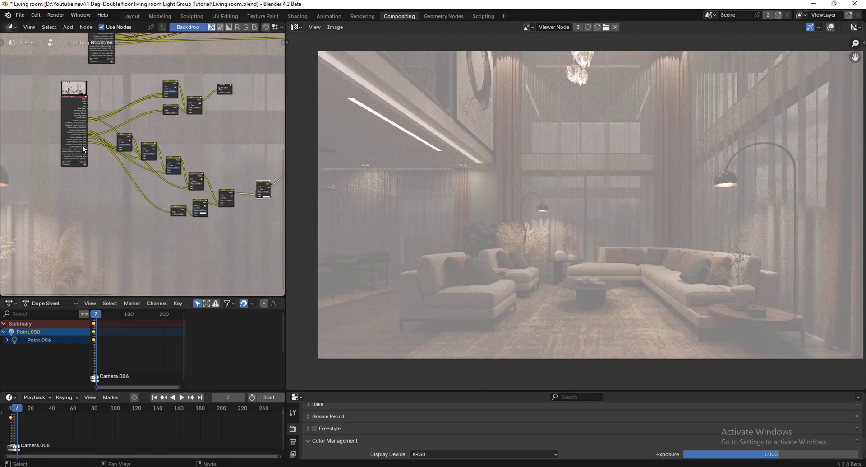
scroll(104, 133, "up", 4)
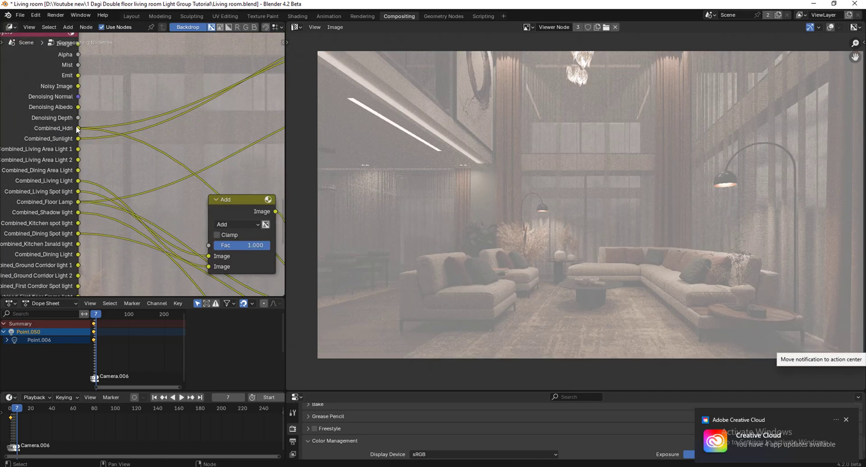
left_click_drag(79, 139, 188, 116)
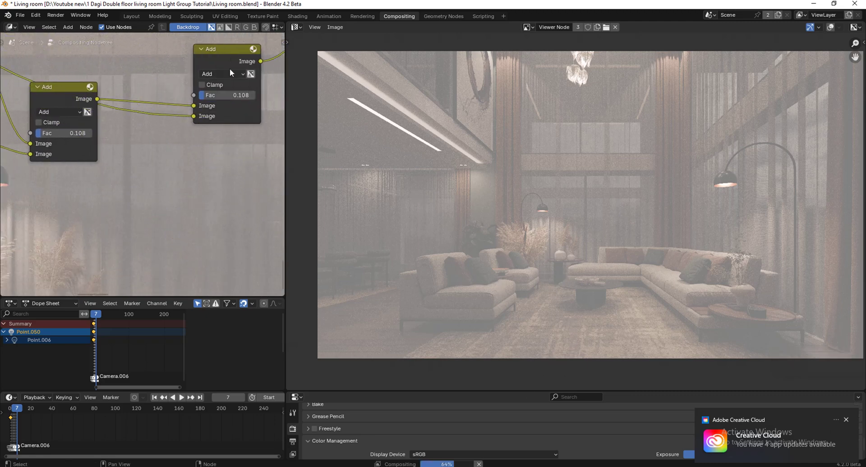
Try the Sunlight Add node's Fac at 1.000, and set it to 0.075
scroll(221, 68, "up", 3)
scroll(213, 93, "up", 2)
left_click_drag(216, 148, 544, 142)
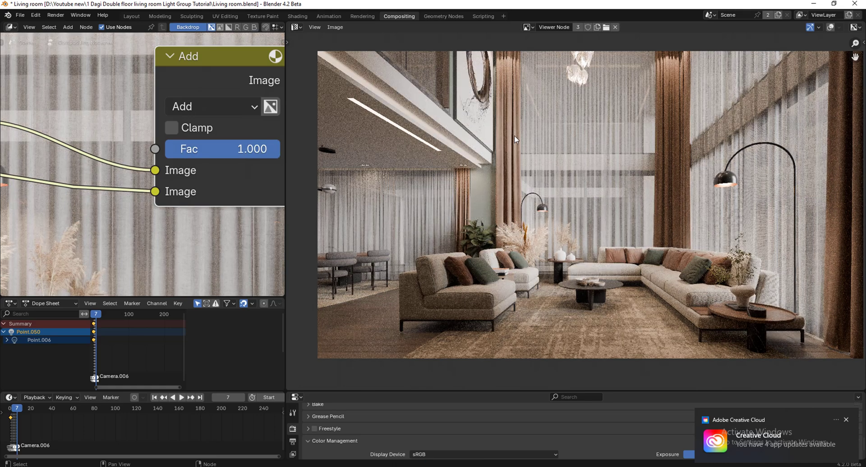
left_click_drag(248, 148, 132, 171)
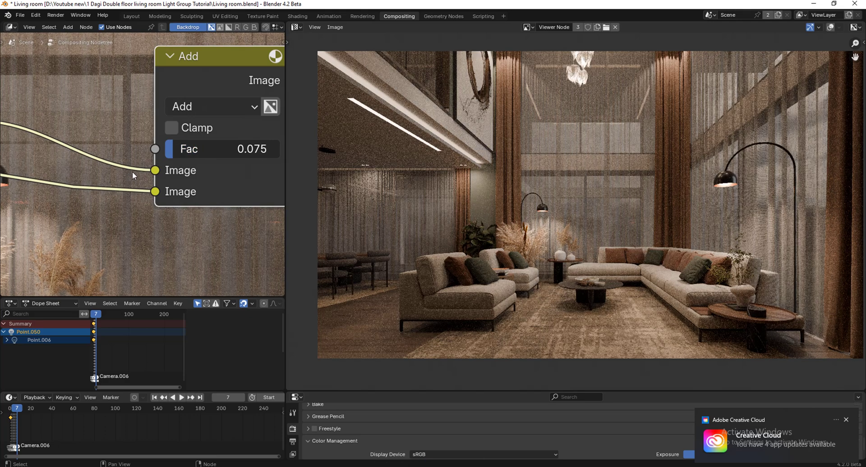
Raise the Fac of the lower chain's Add node that mixes in the Exposure and Multiply branch
scroll(137, 200, "down", 4)
scroll(202, 173, "down", 18)
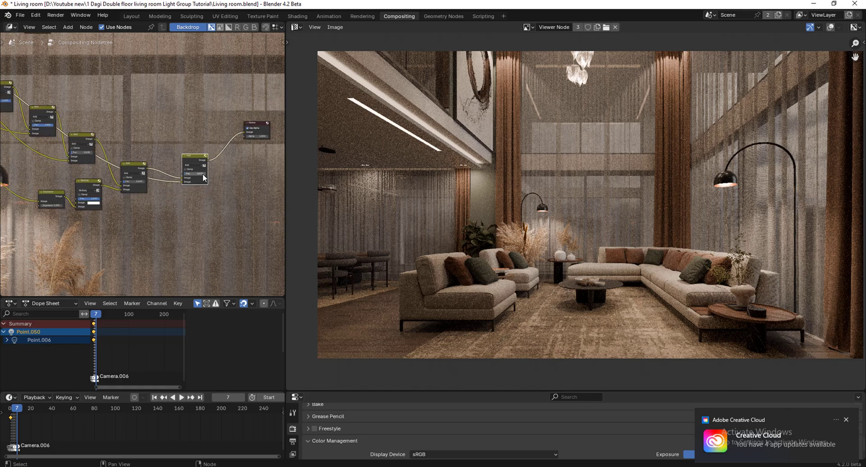
scroll(123, 137, "up", 5)
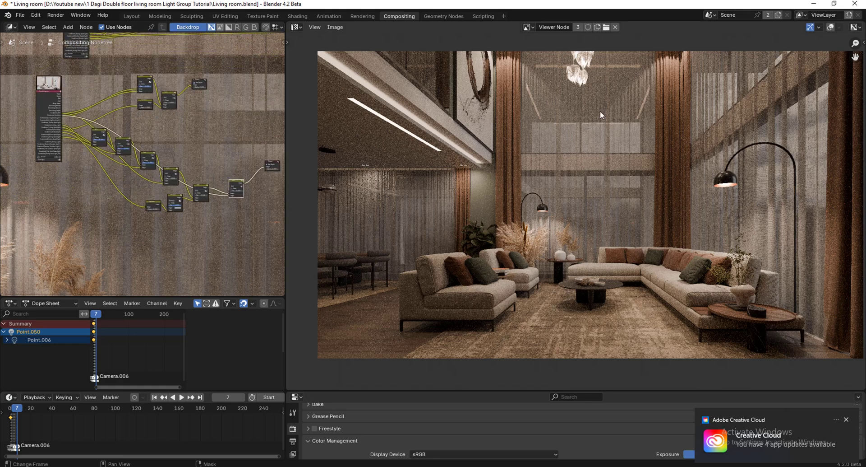
scroll(151, 161, "up", 5)
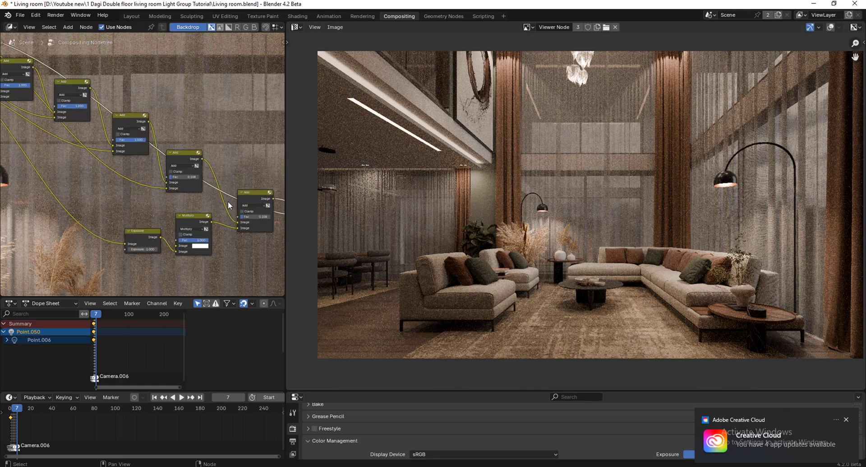
left_click_drag(248, 217, 313, 221)
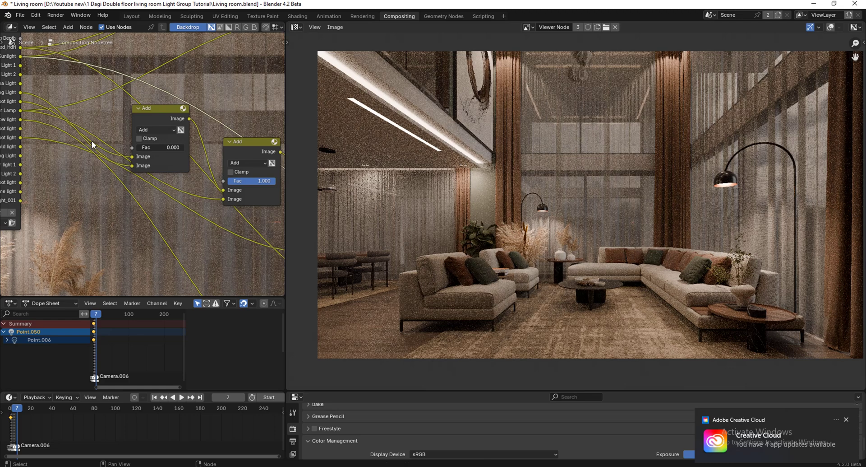
Set the lower chain's first Add node to Fac 1.000 and move the node up to make room
left_click_drag(92, 141, 224, 122)
left_click_drag(169, 108, 190, 65)
left_click(195, 60)
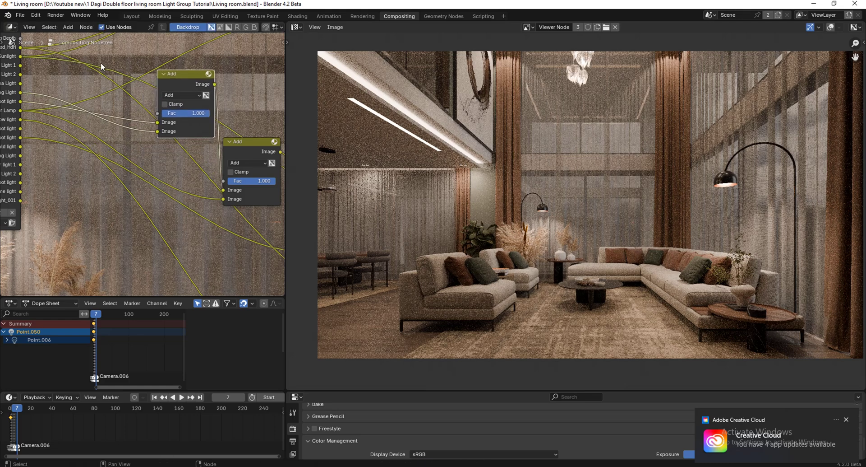
Insert an Exposure node between the Combined_Living Light pass and the lower chain's first Add node, with Exposure set to 1.000
key("shift+a")
type("expo")
key("Return")
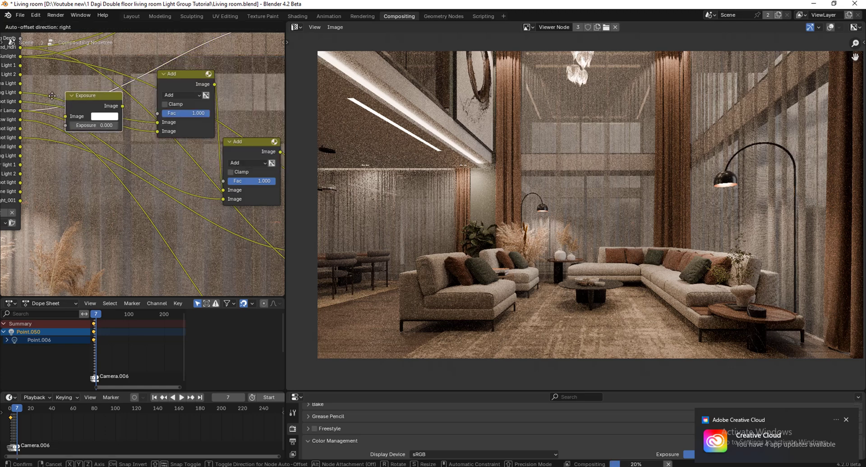
left_click(48, 72)
left_click_drag(70, 84, 77, 190)
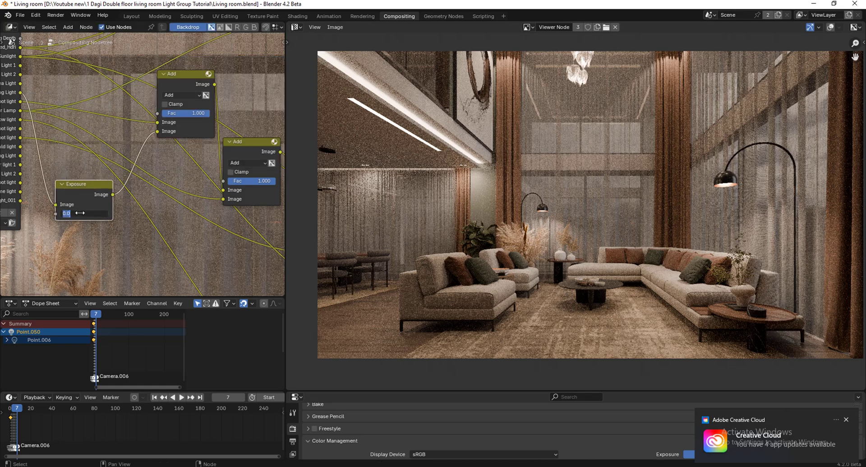
type("1")
key("Return")
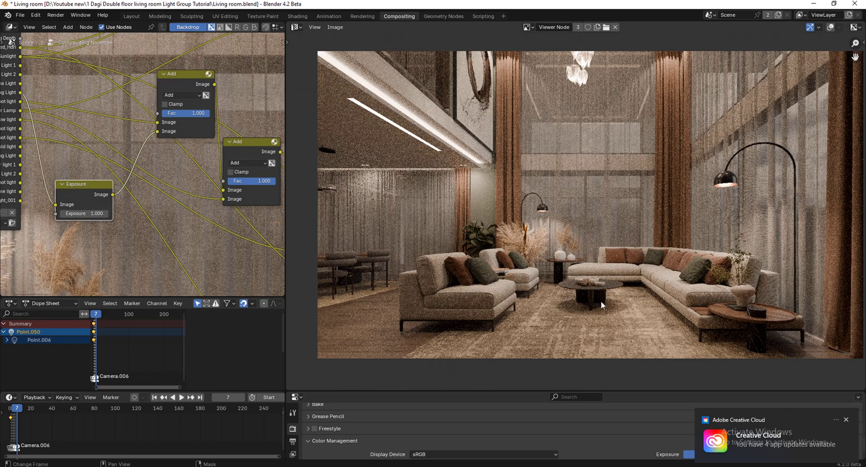
Dismiss the app update notification and make the node editor slightly wider beside the render view
left_click(846, 420)
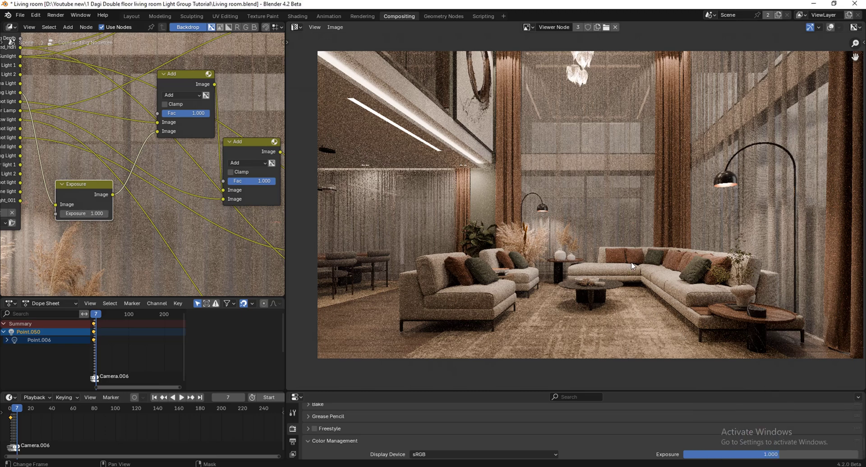
middle_click_drag(630, 261, 627, 271)
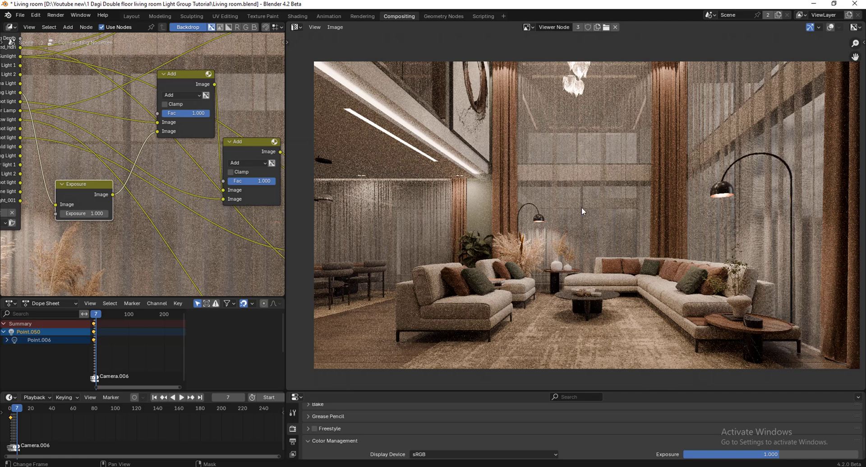
mouse_move(565, 202)
middle_mouse_down()
mouse_move(572, 194)
mouse_move(567, 201)
middle_mouse_up()
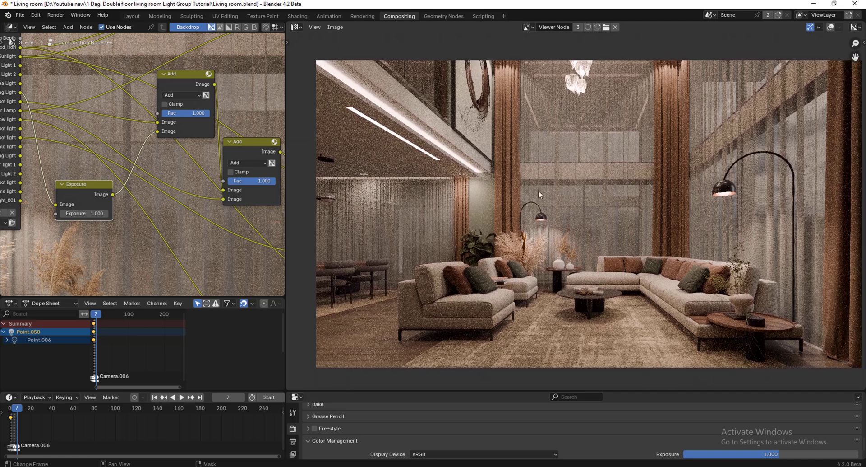
left_click_drag(286, 209, 449, 208)
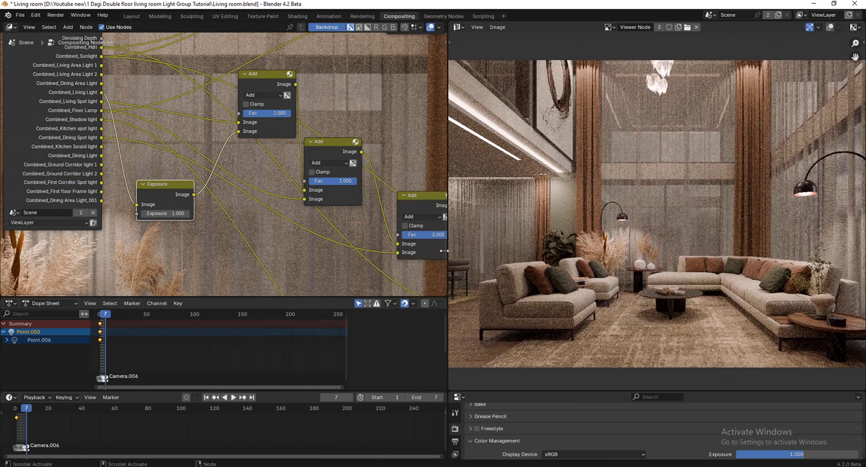
scroll(143, 185, "down", 5)
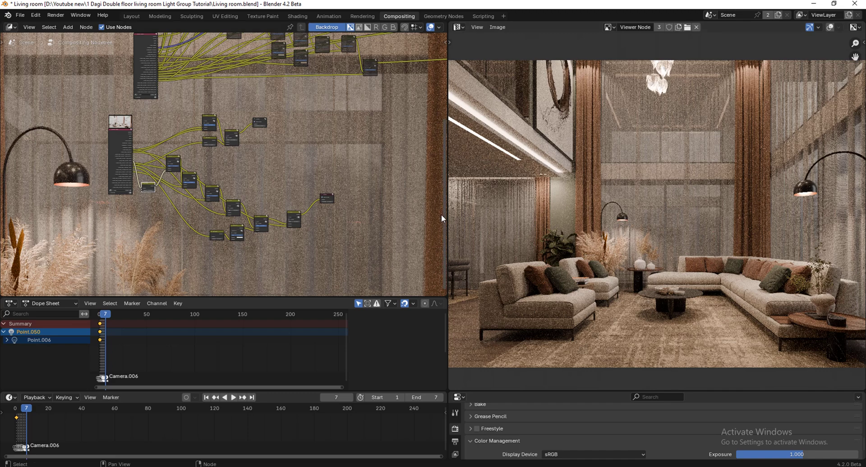
left_click_drag(449, 210, 315, 223)
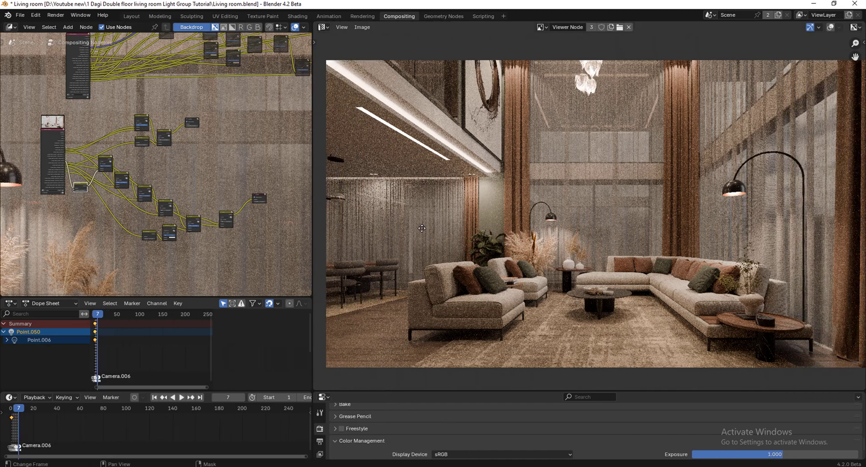
Activate the upper chain's Viewer node and move it farther from the Add node feeding it
scroll(169, 183, "up", 4)
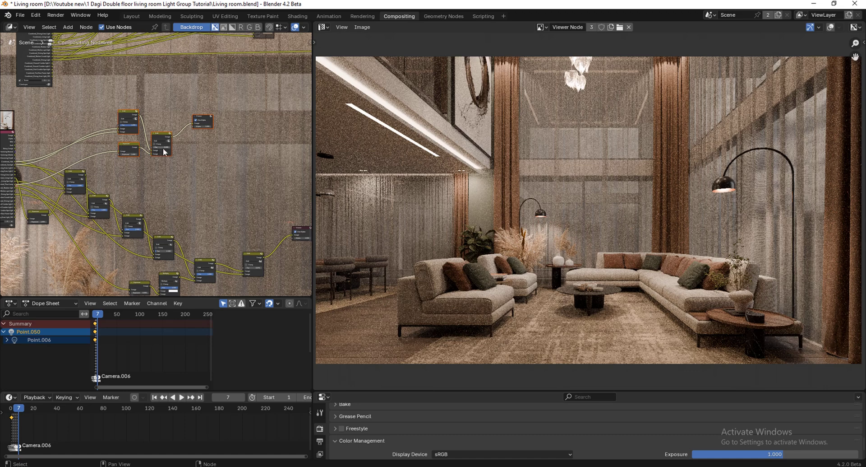
left_click(211, 109)
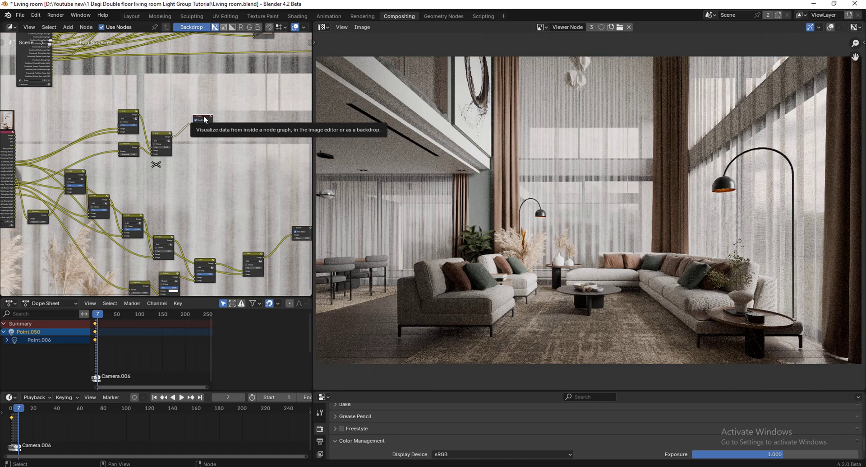
left_click_drag(204, 119, 276, 125)
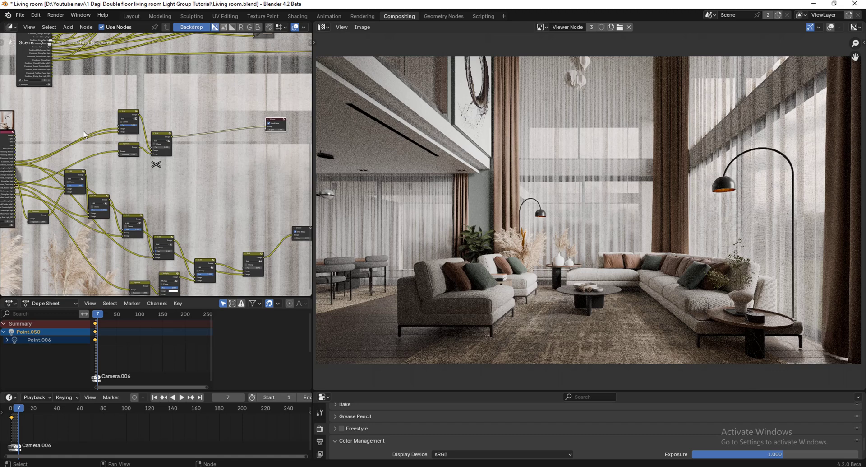
Spread the upper chain's Exposure and Add nodes apart and set its last Add node's Fac to 0.650
scroll(113, 122, "up", 3)
left_click_drag(145, 166, 118, 164)
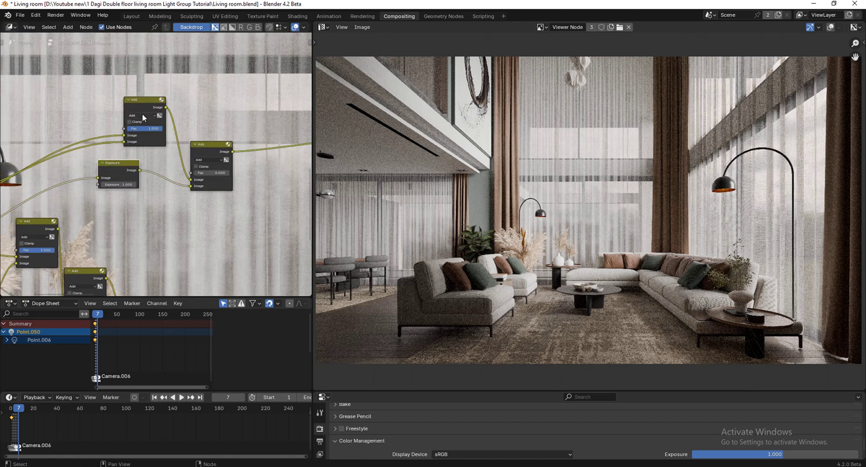
left_click_drag(142, 110, 113, 109)
left_click_drag(209, 152, 227, 132)
scroll(244, 136, "up", 2)
scroll(131, 161, "down", 6)
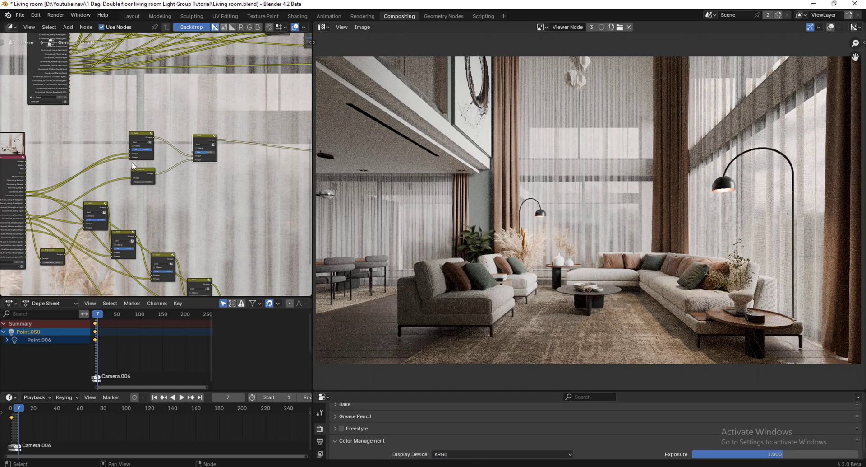
Insert a duplicate of the upper chain's last Add node before the Viewer and connect Combined_Living Spot light to its second Image input
scroll(179, 154, "up", 1)
key("shift+d")
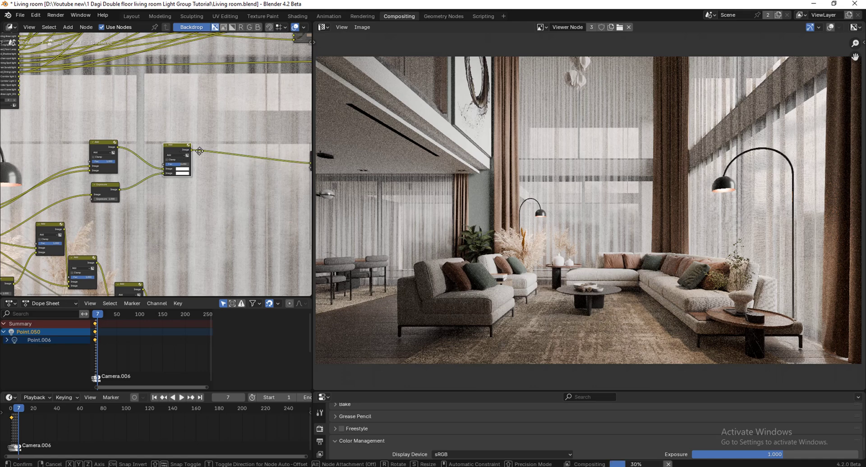
left_click(235, 151)
left_click_drag(235, 150, 242, 173)
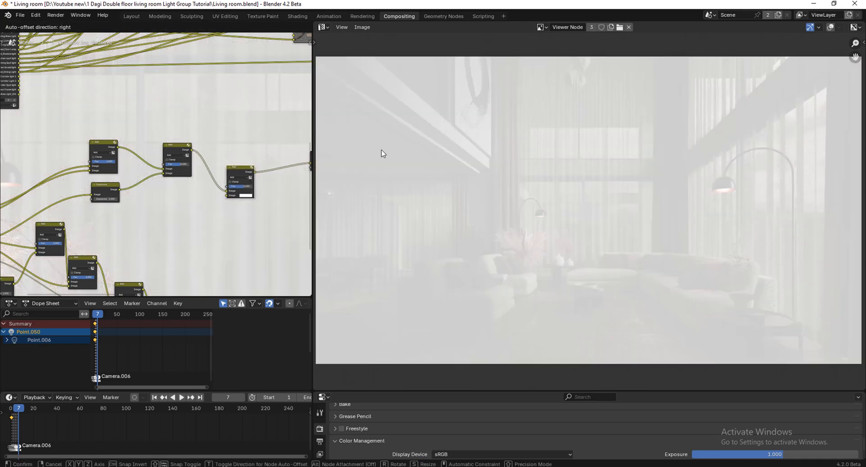
scroll(35, 225, "up", 5)
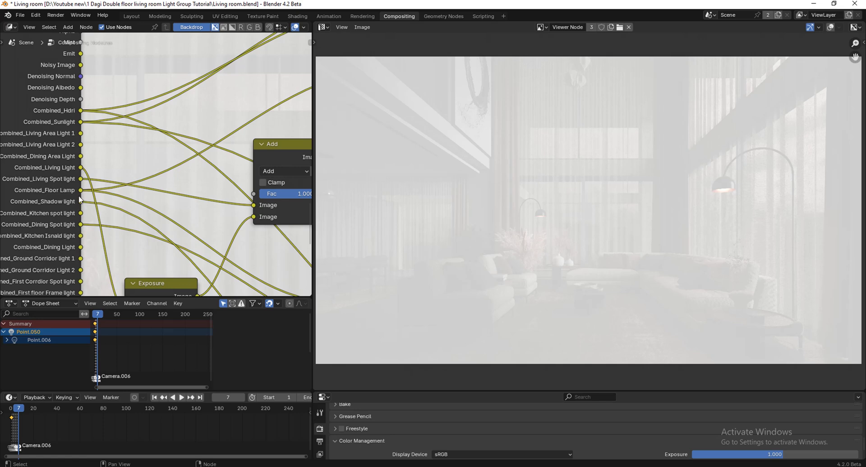
left_click_drag(80, 178, 165, 116)
Set the Fac of the Add node mixing in the Living Spot light to 0.483
scroll(199, 101, "up", 3)
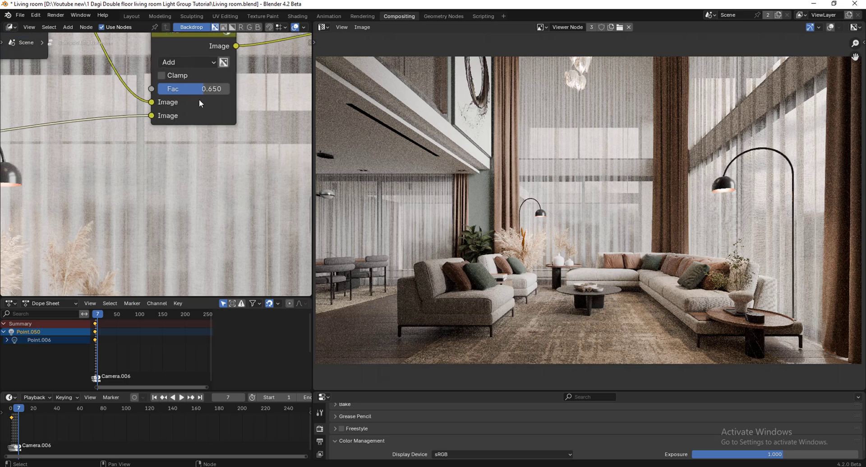
left_click_drag(205, 88, 188, 88)
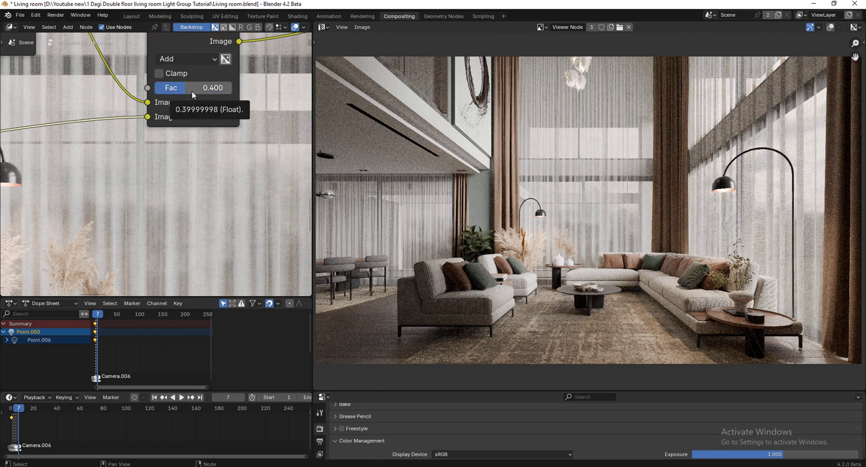
left_click_drag(182, 88, 184, 373)
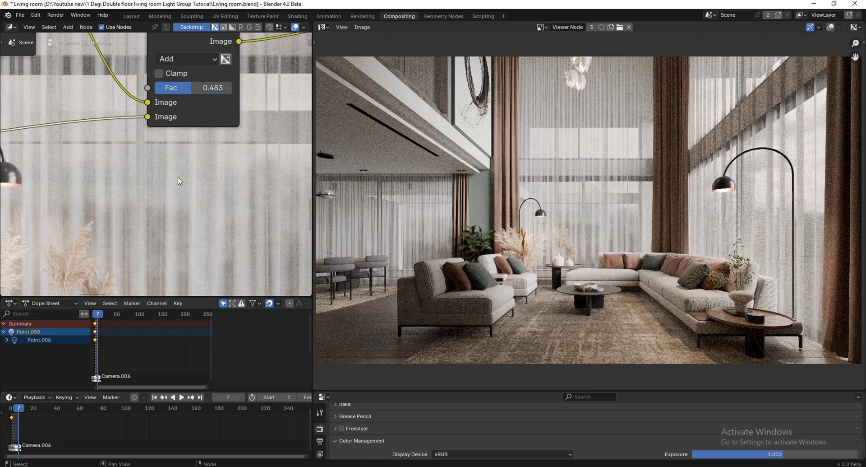
Try the upper chain's first Add node at Fac 0.000, and set it to 0.200
scroll(178, 177, "down", 5)
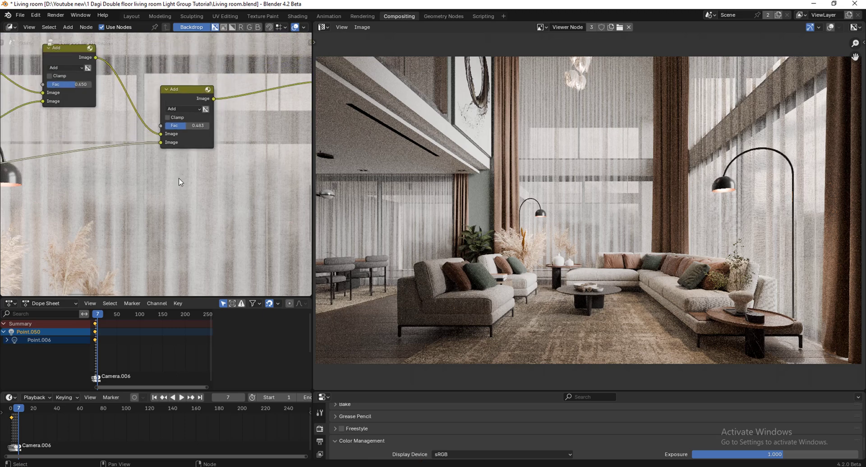
scroll(179, 177, "down", 5)
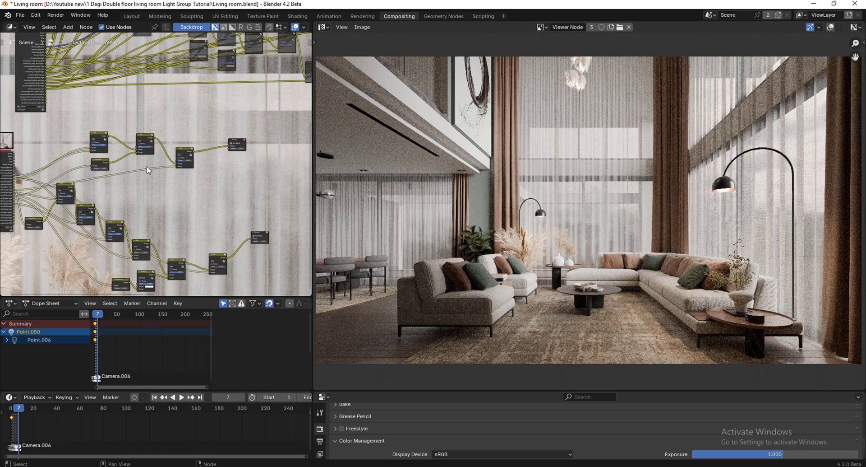
scroll(82, 142, "up", 6)
scroll(152, 148, "up", 5)
left_click_drag(152, 147, 95, 146)
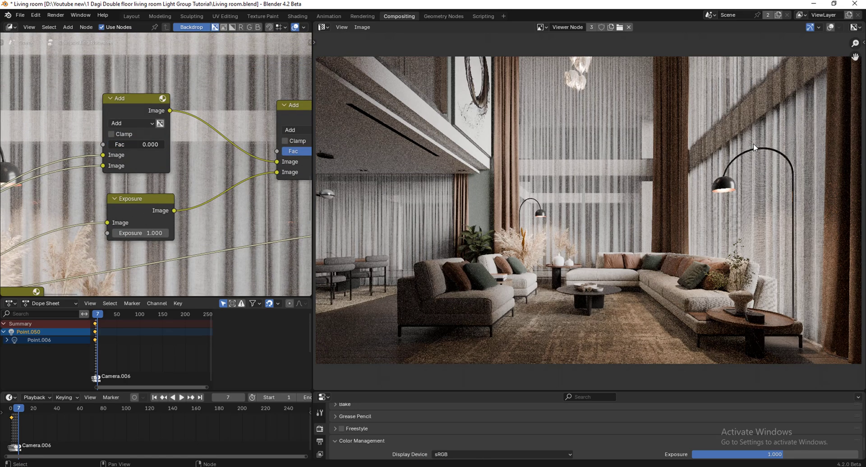
left_click(135, 144)
type("0.2")
key("Return")
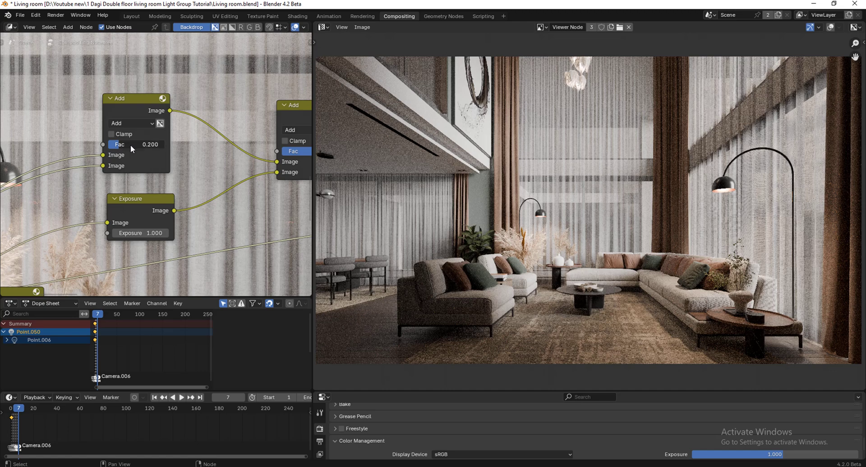
Set the Fac of the upper chain's first Add node to 0.475 and move the upper Viewer farther from the chain
left_click_drag(131, 144, 137, 144)
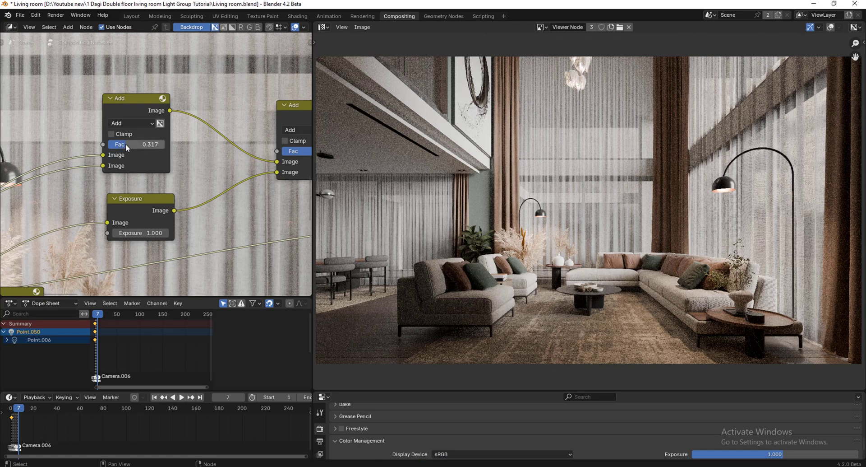
left_click_drag(125, 143, 136, 144)
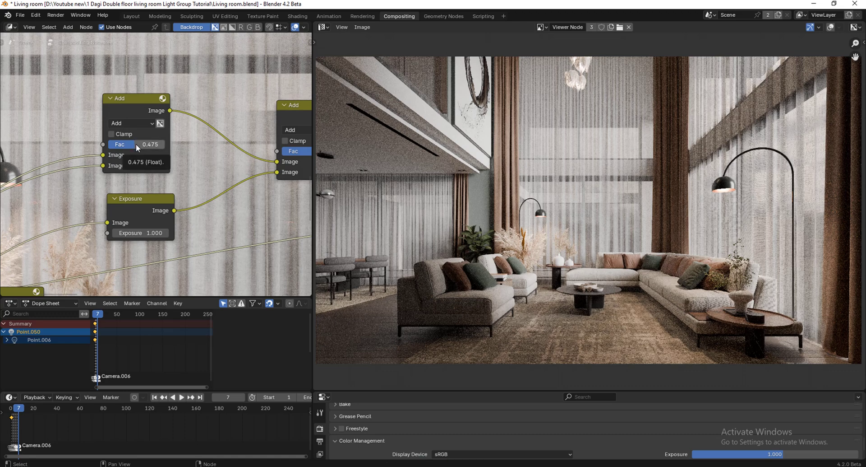
scroll(143, 148, "down", 7)
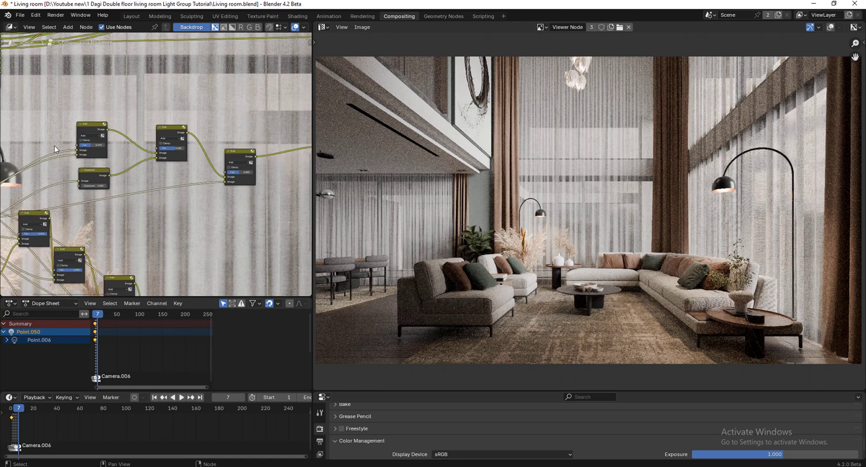
left_click_drag(227, 145, 261, 146)
Compare the upper chain's Viewer output with the full render result and with the lower chain's Viewer output
left_click(471, 460)
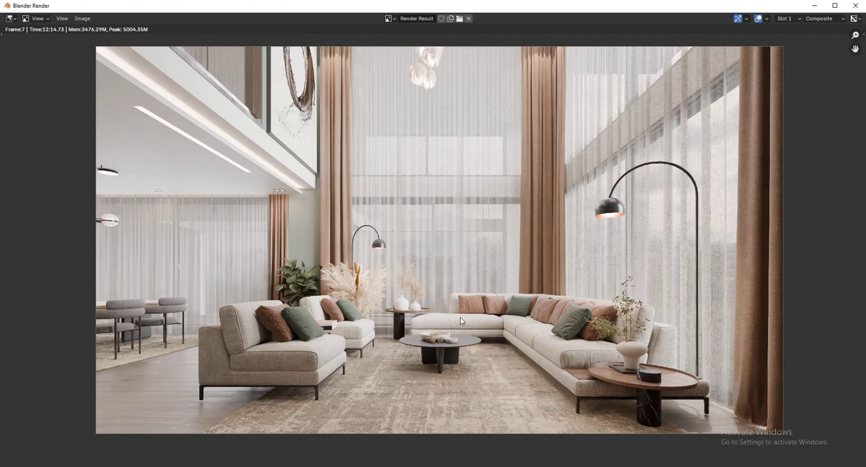
mouse_move(472, 461)
left_click(379, 436)
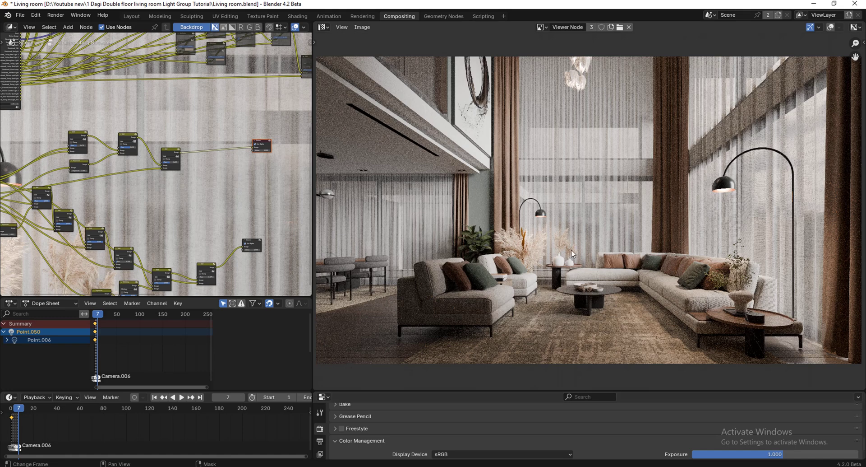
scroll(600, 242, "up", 3)
middle_click_drag(601, 242, 591, 251)
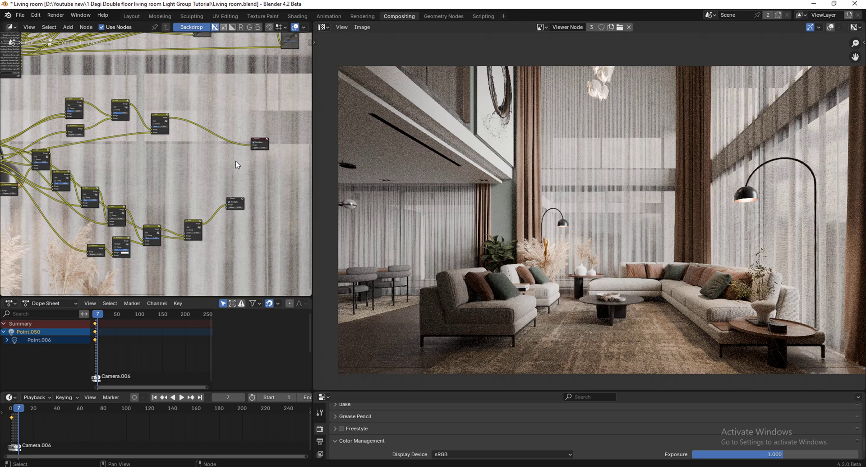
scroll(237, 206, "up", 3)
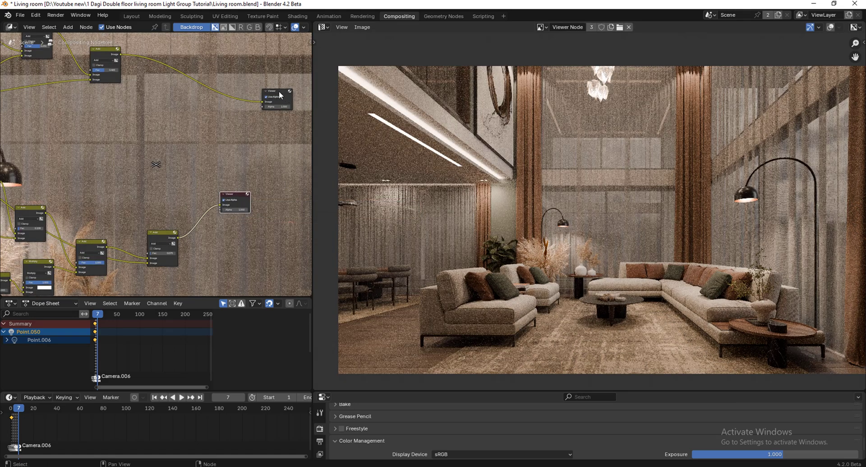
left_click(279, 93)
scroll(249, 155, "down", 3)
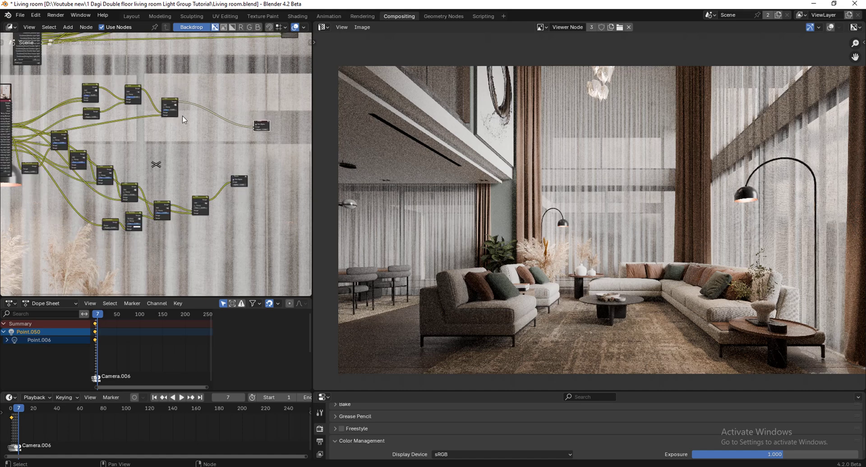
Insert a duplicate of the upper chain's last Add node before the Viewer, feeding Combined_Dining Light into its second Image input at Fac 1.000
scroll(182, 116, "up", 3)
key("shift+d")
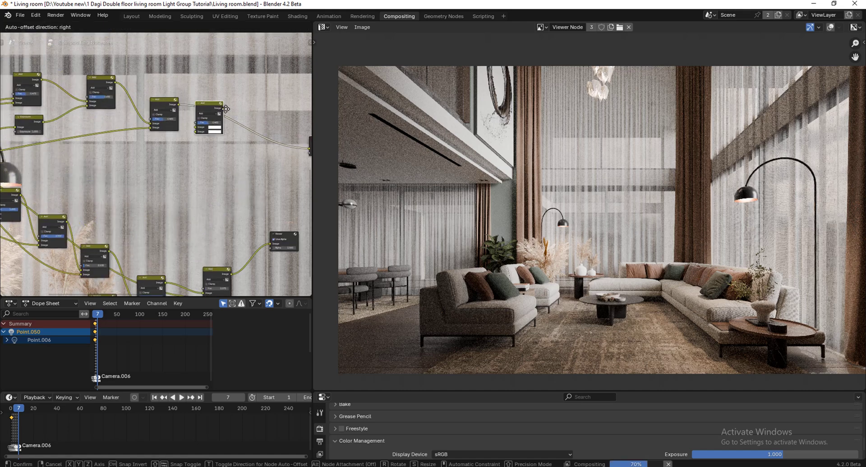
left_click(239, 111)
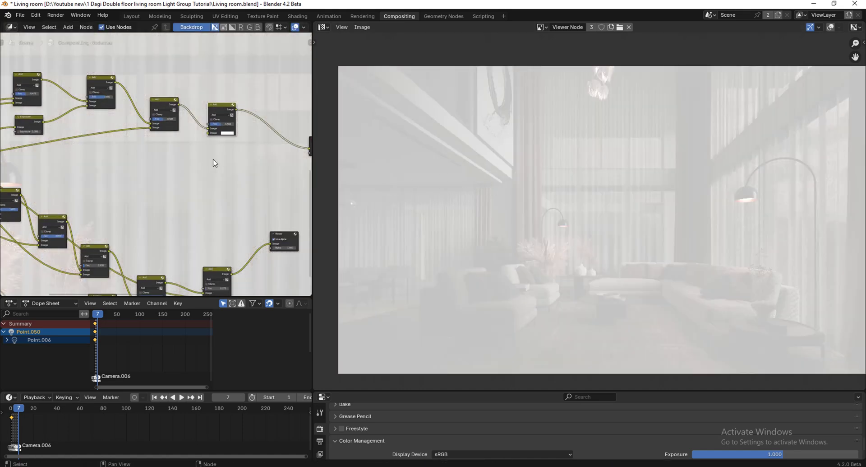
scroll(213, 159, "down", 10)
scroll(83, 167, "up", 20)
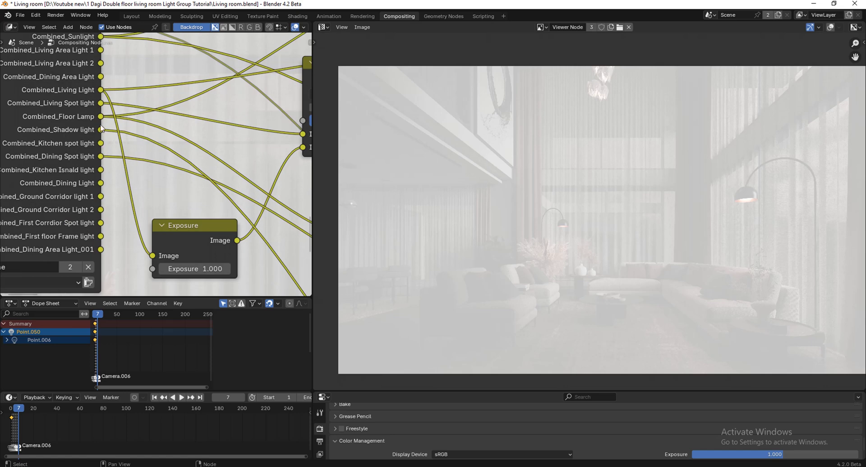
scroll(100, 184, "down", 6)
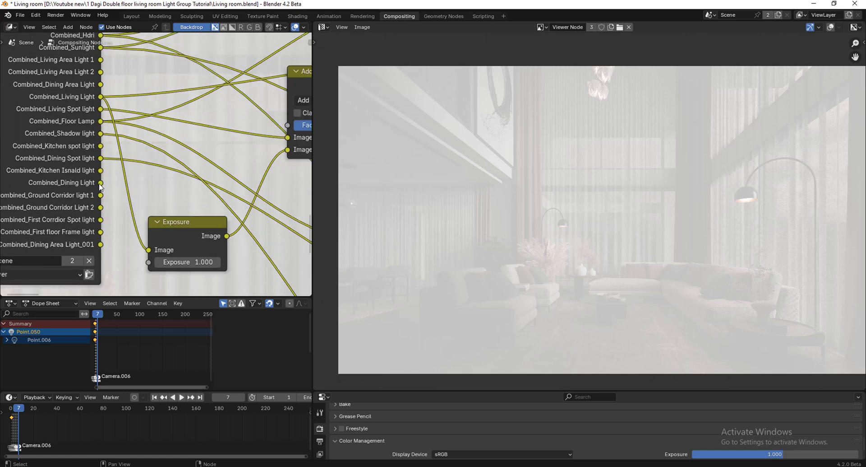
left_click_drag(100, 182, 278, 115)
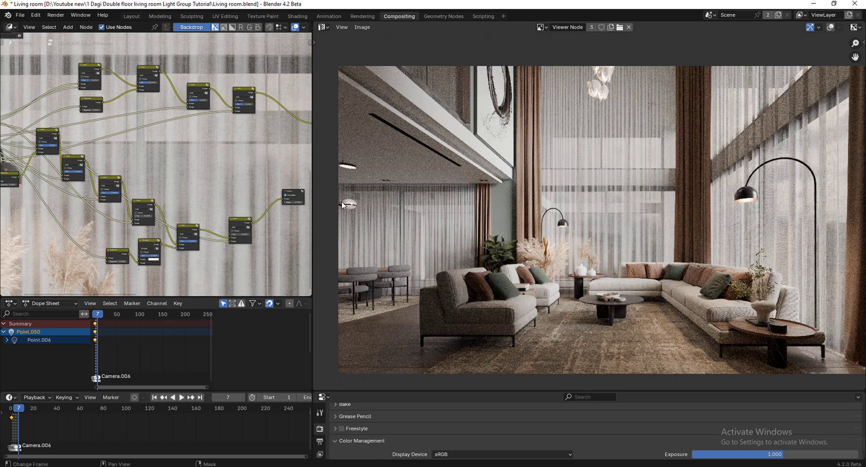
scroll(272, 107, "up", 4)
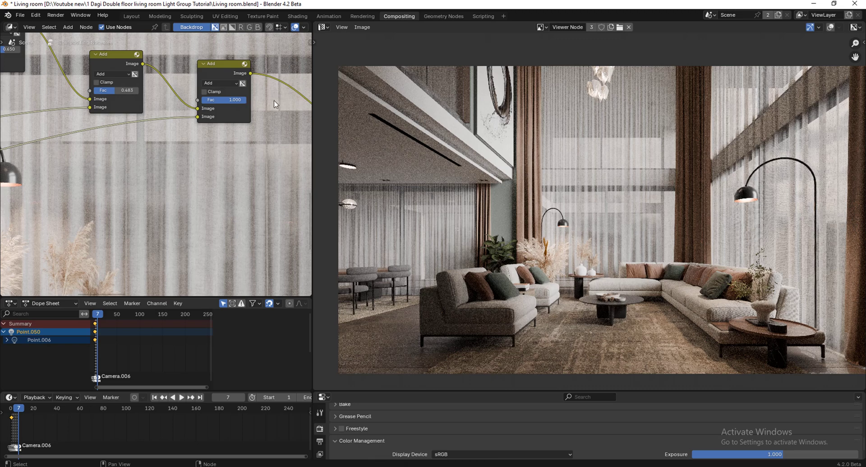
Insert another duplicate of the upper chain's last Add node before the Viewer and connect Combined_Shadow light to its second Image input
scroll(84, 147, "down", 10)
scroll(143, 118, "up", 4)
left_click(148, 114)
key("shift+d")
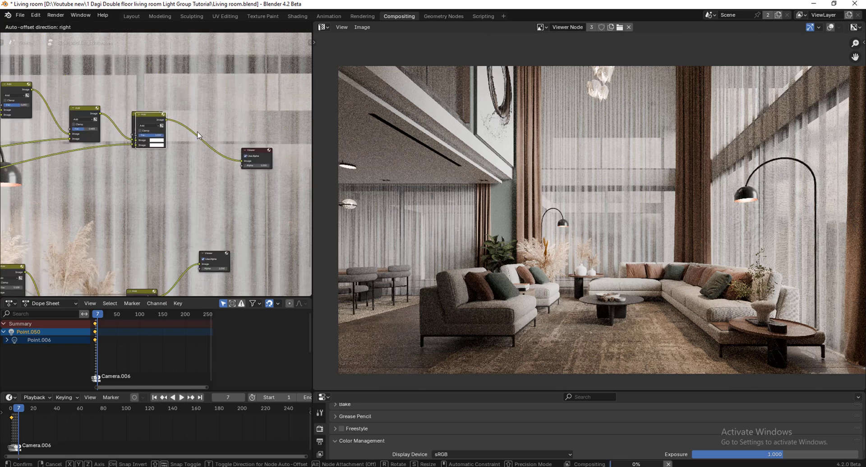
left_click(243, 152)
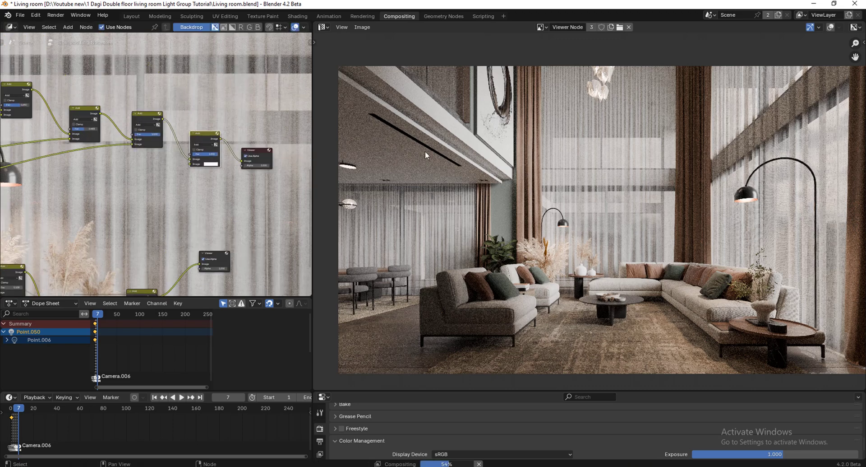
scroll(255, 150, "down", 8)
scroll(117, 154, "up", 5)
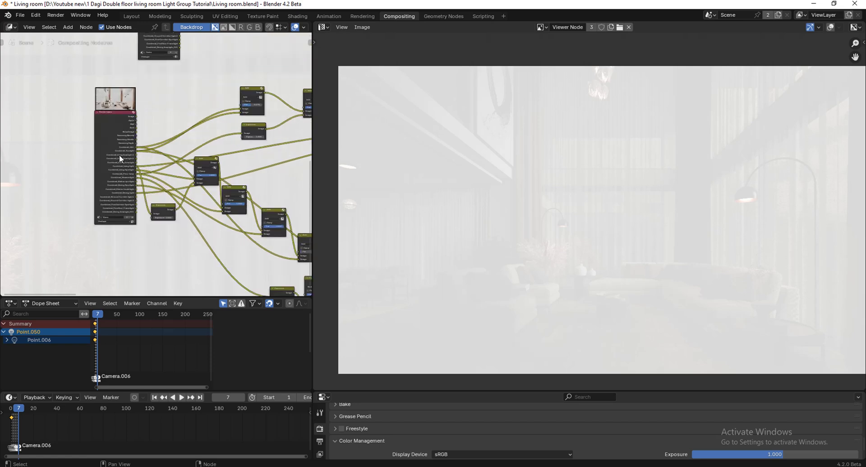
scroll(120, 158, "up", 5)
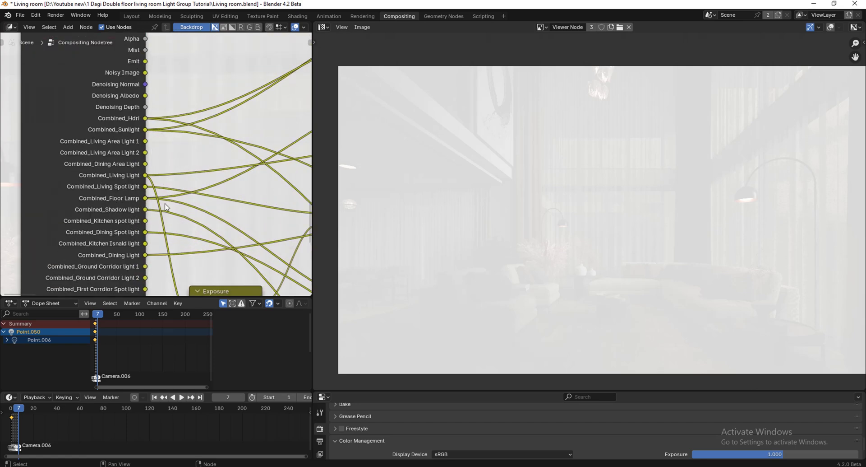
scroll(165, 207, "down", 7)
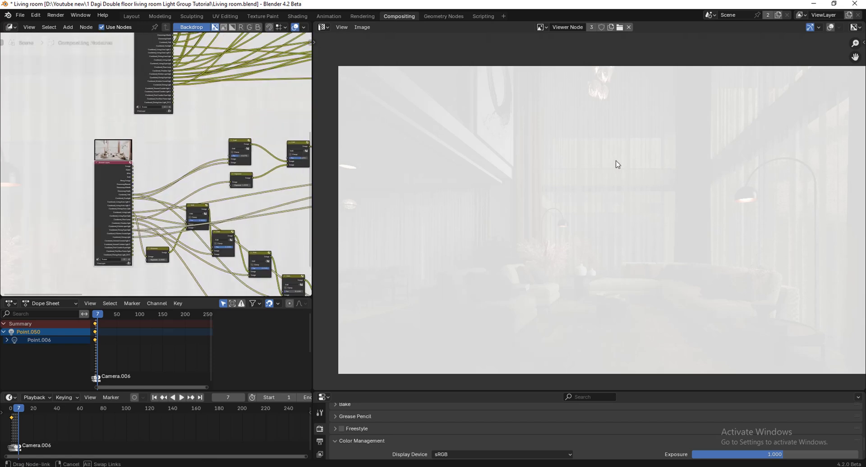
left_click_drag(618, 164, 43, 210)
Set the newest Add node's Fac to 0.125 and move the upper Viewer farther away to make room
scroll(164, 188, "up", 2)
scroll(164, 187, "up", 6)
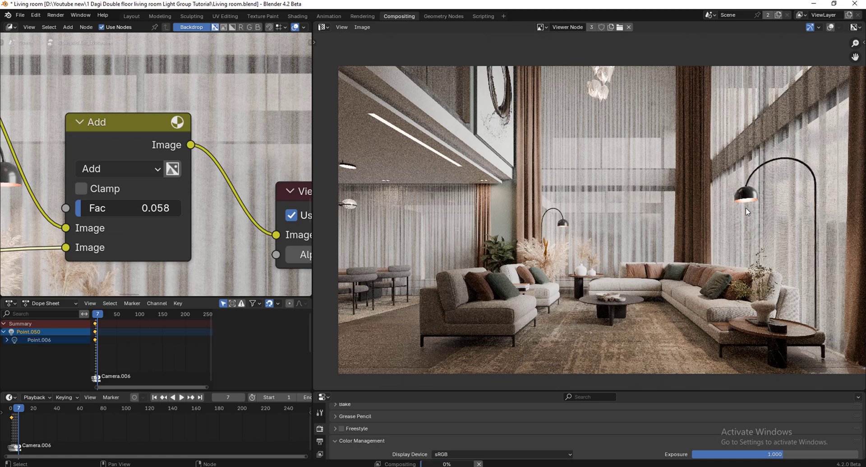
left_click_drag(97, 214, 104, 212)
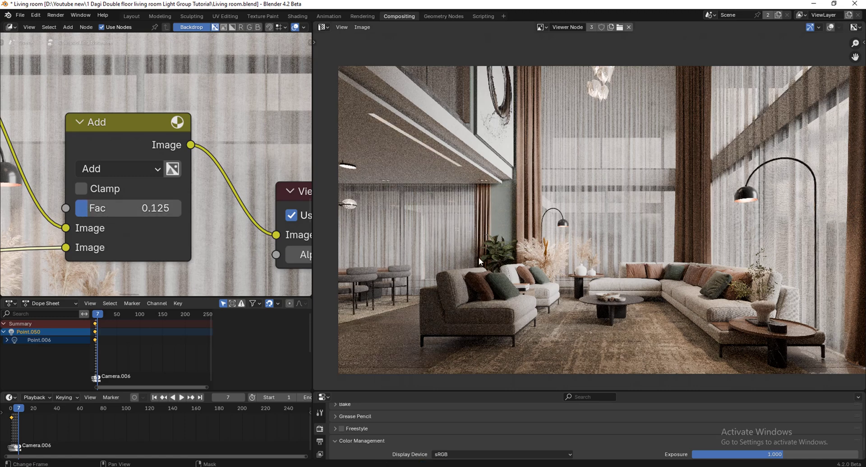
scroll(144, 114, "down", 7)
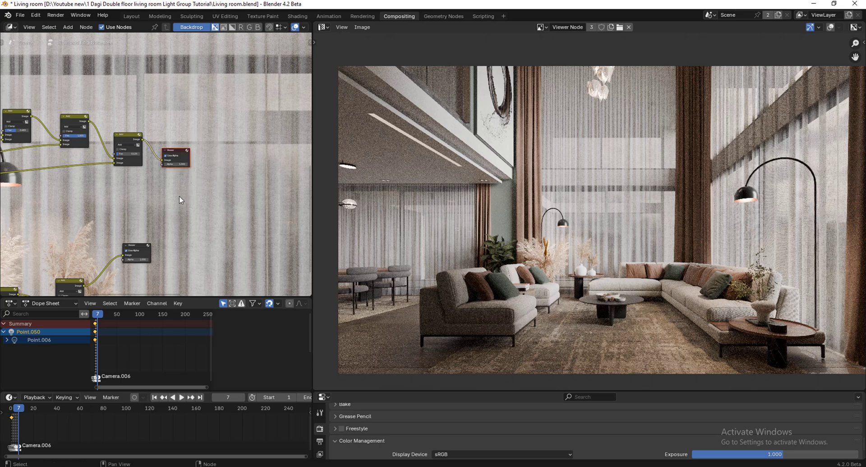
key("g")
left_click(305, 206)
scroll(227, 146, "down", 2)
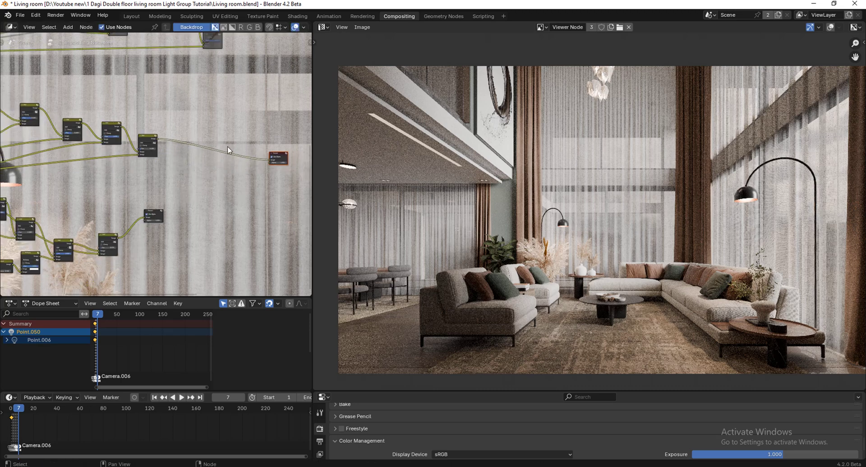
Add a Denoise node on the link between the upper chain's last Add node and its Viewer
scroll(235, 144, "down", 4)
scroll(215, 119, "up", 4)
key("shift+a")
left_click(214, 119)
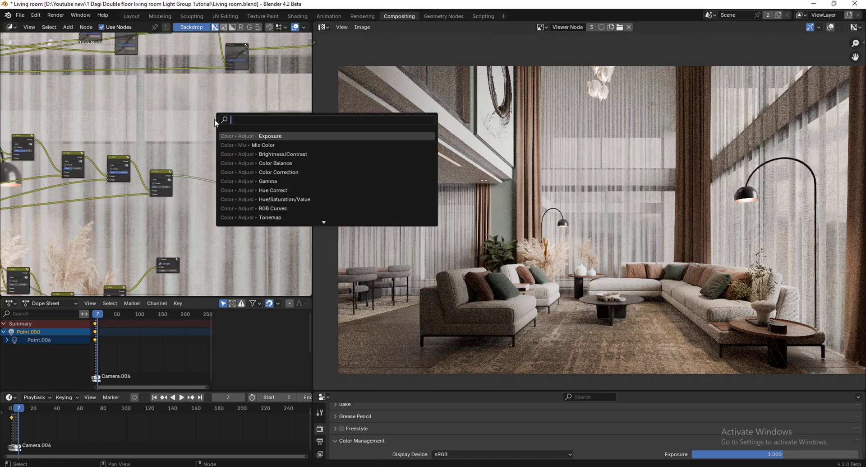
type("de")
left_click(245, 135)
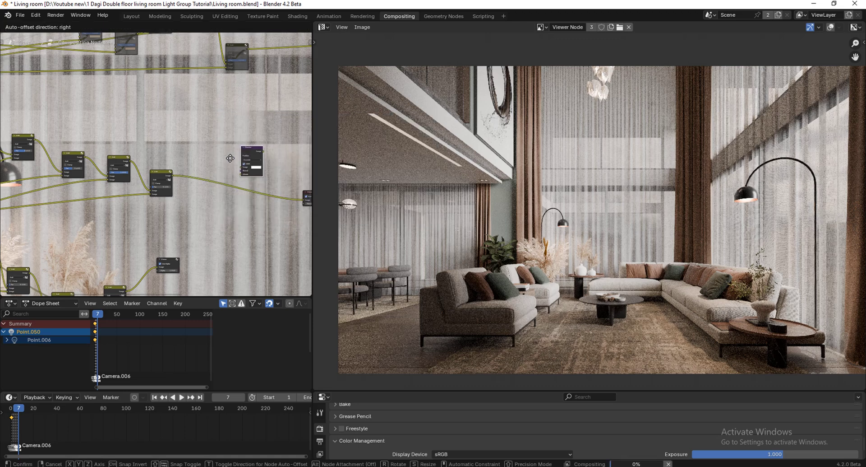
left_click(217, 172)
scroll(216, 172, "down", 3)
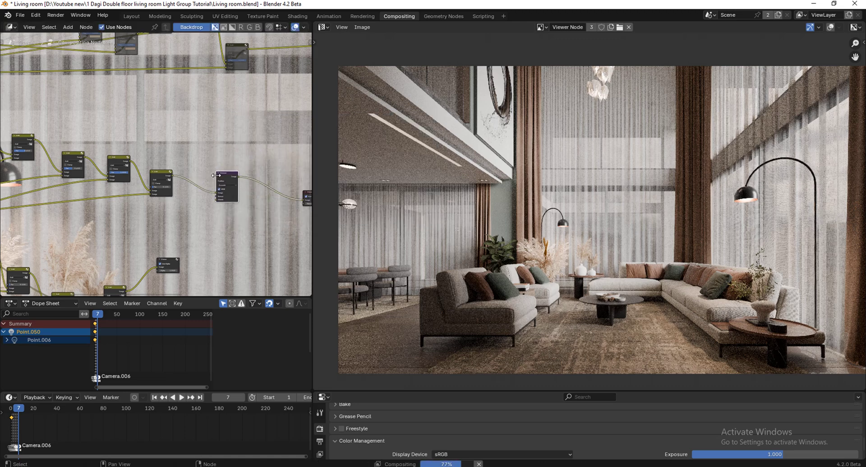
Examine the Render Layers node's denoising outputs and the Denoising Data option among the view layer's data passes
scroll(101, 185, "up", 3)
scroll(104, 170, "up", 5)
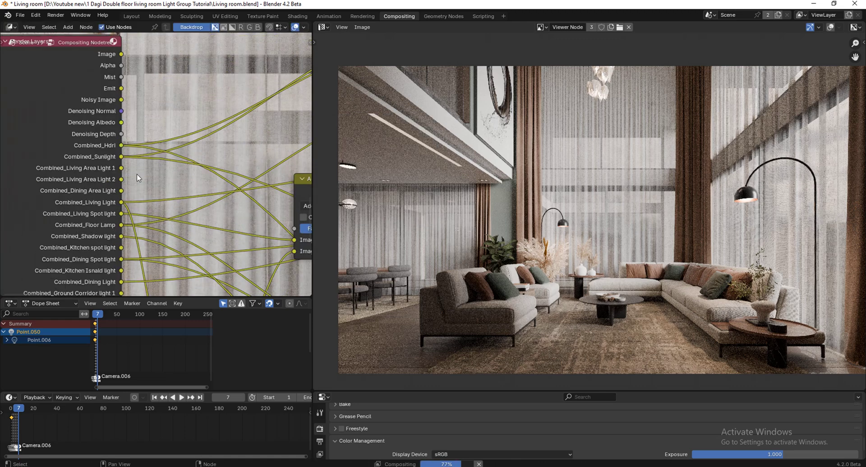
left_click_drag(346, 389, 346, 342)
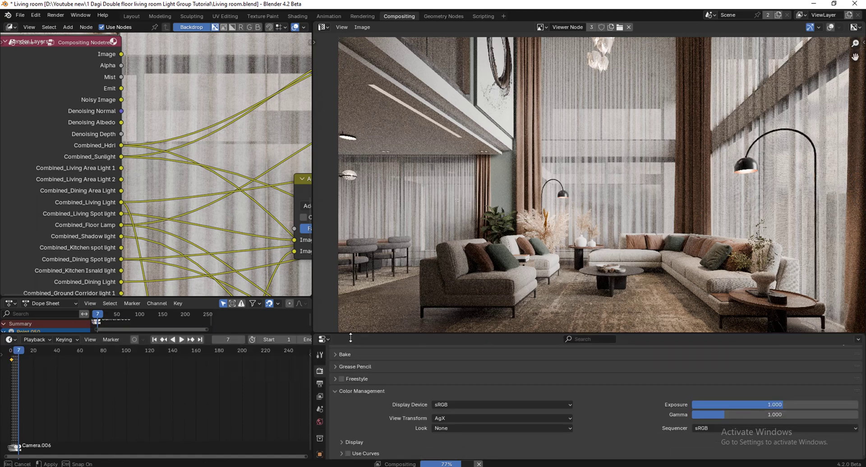
left_click(320, 395)
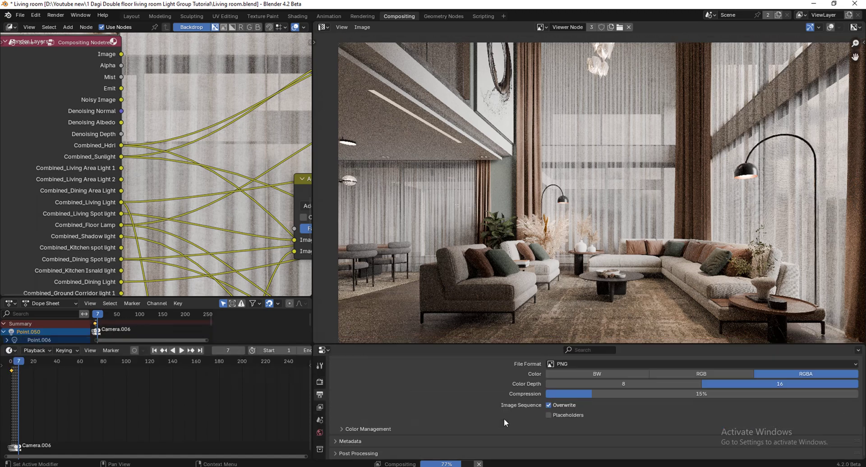
scroll(504, 417, "up", 5)
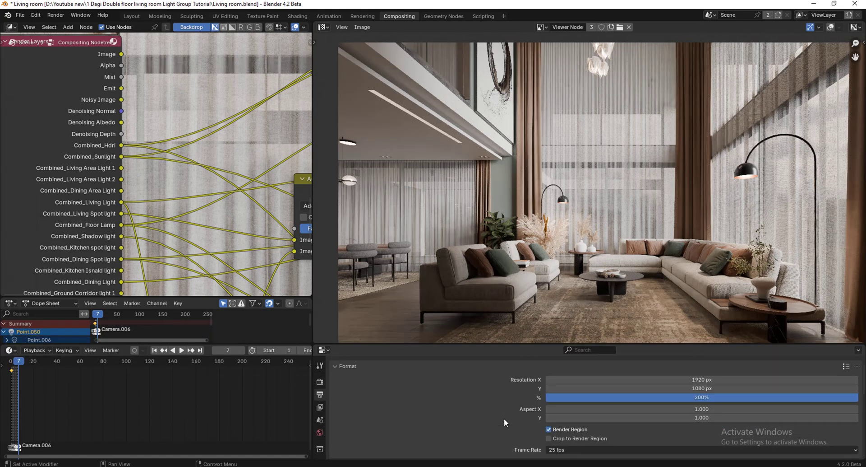
left_click(320, 406)
scroll(501, 437, "down", 4)
scroll(510, 436, "down", 3)
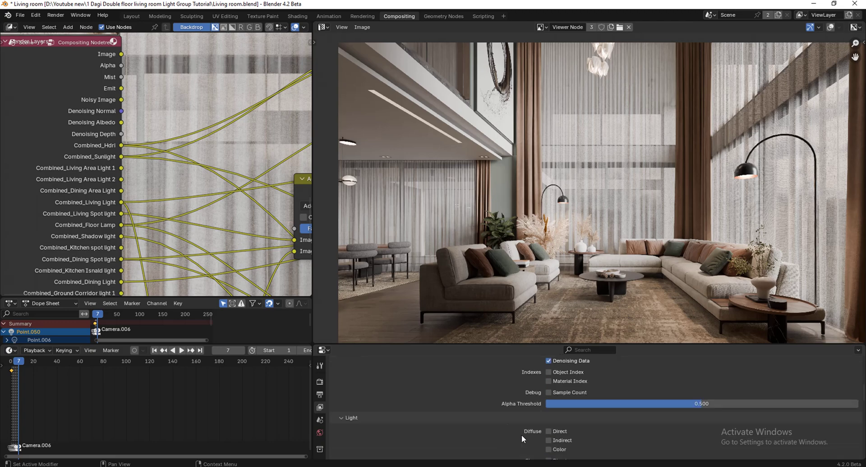
scroll(542, 428, "up", 4)
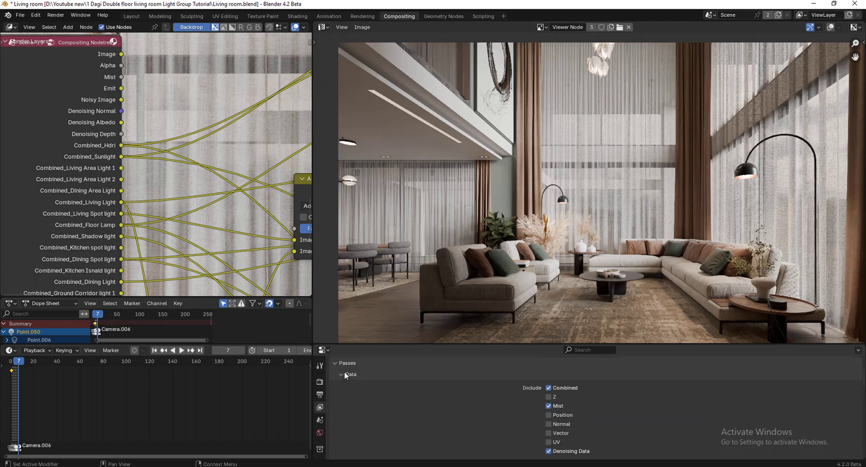
scroll(364, 379, "down", 3)
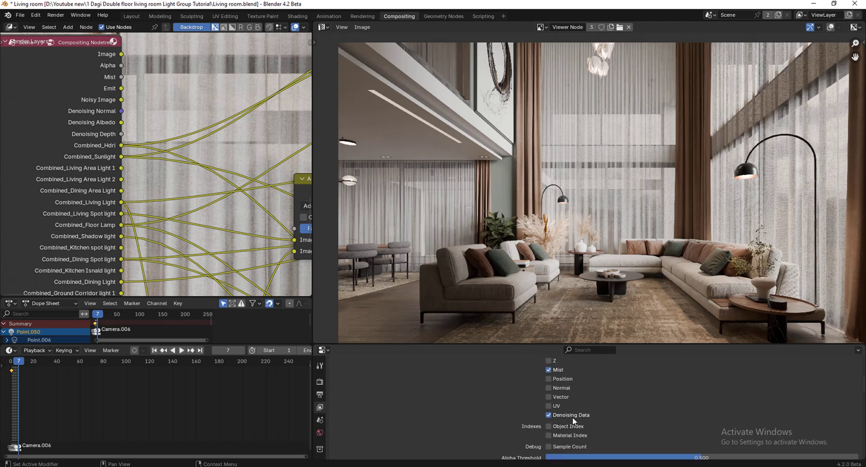
scroll(569, 412, "up", 2)
scroll(589, 409, "down", 3)
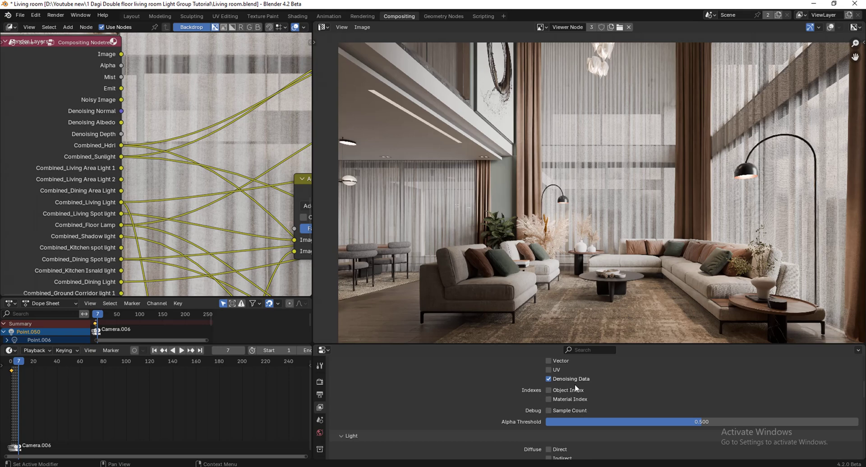
scroll(573, 383, "up", 1)
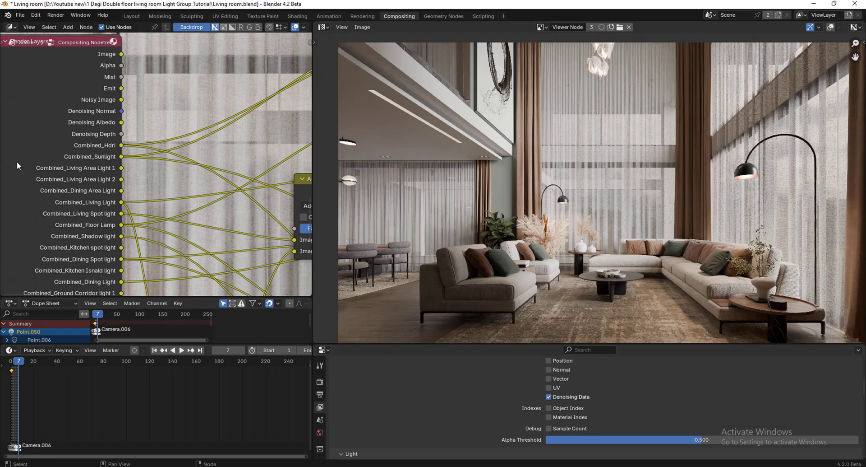
Connect the Render Layers node's Denoising Albedo output to the Albedo input of the upper chain's Denoise node
scroll(53, 156, "down", 4)
scroll(57, 129, "up", 3)
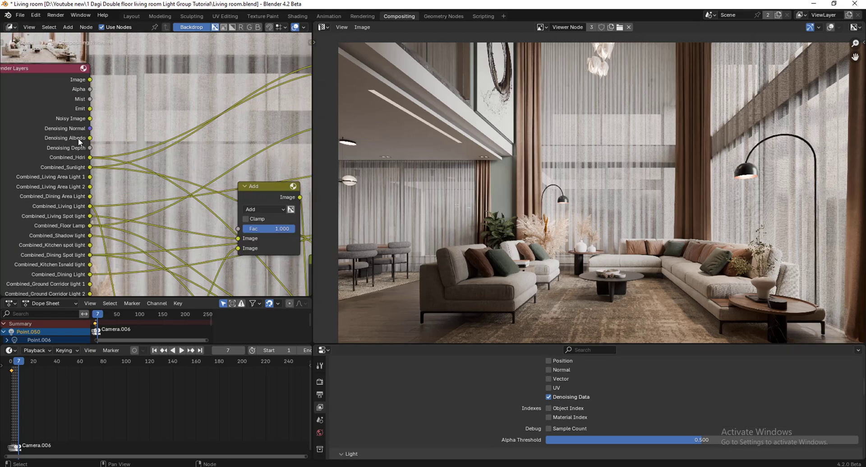
scroll(61, 143, "down", 4)
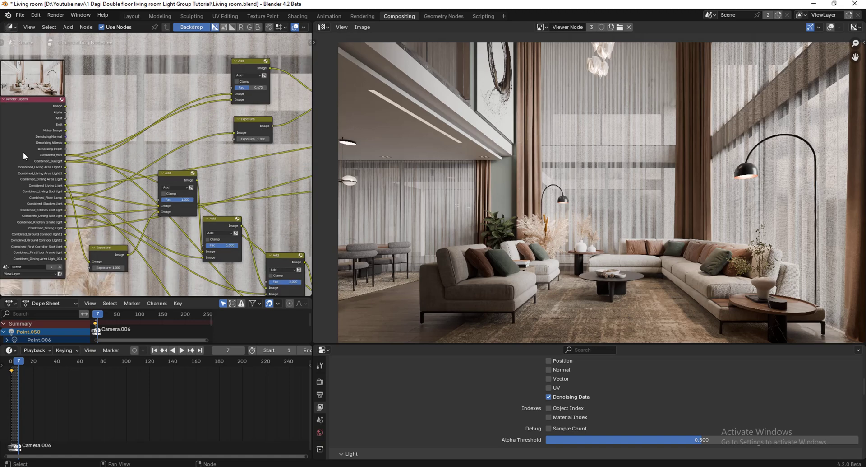
scroll(45, 127, "up", 4)
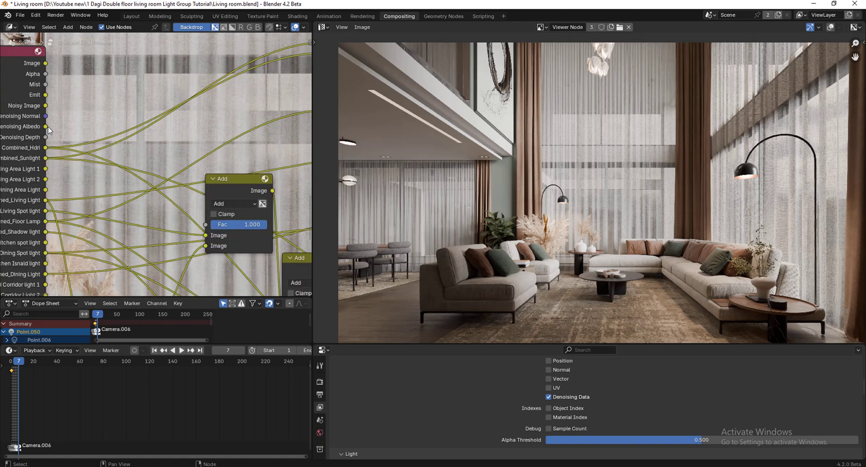
left_click_drag(46, 127, 248, 204)
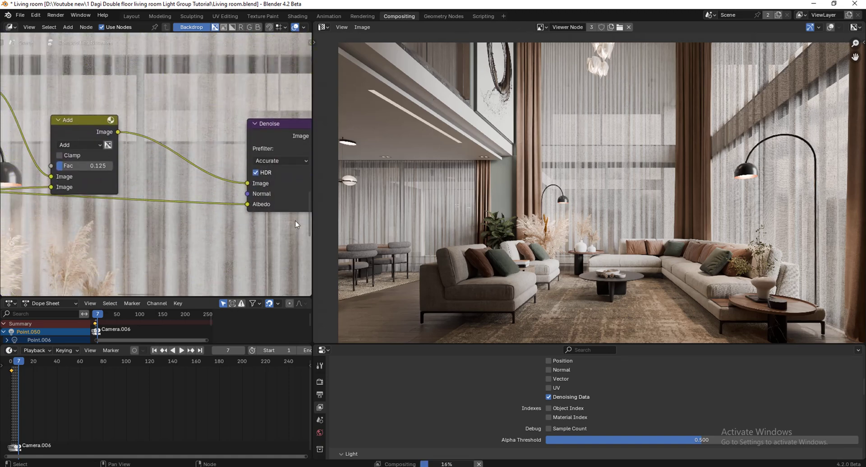
Connect the Render Layers node's Denoising Normal output to the Normal input of the same Denoise node
scroll(235, 215, "down", 5)
scroll(85, 213, "up", 3)
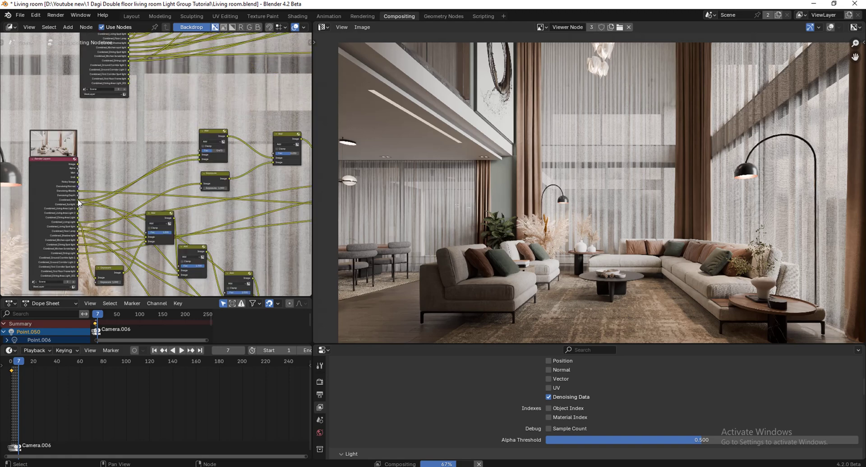
scroll(78, 202, "up", 4)
left_click_drag(78, 163, 148, 229)
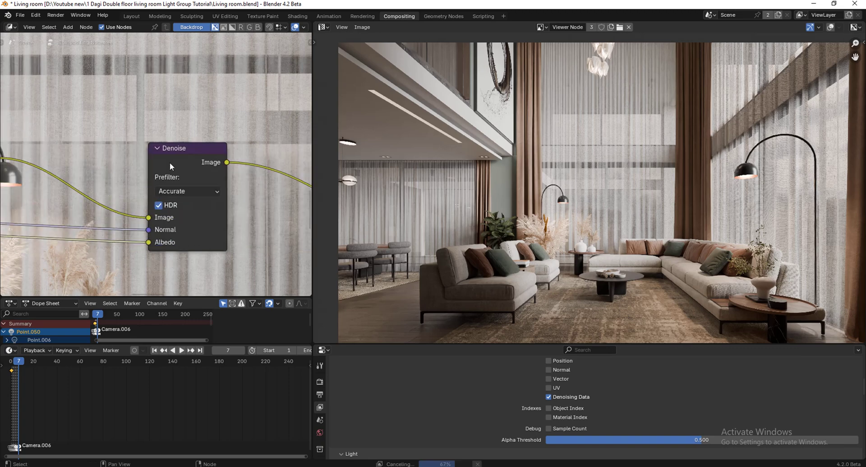
Move the Denoise node farther along the chain and raise the last Add node above the denoising links to make room
left_click_drag(199, 151, 267, 119)
scroll(271, 138, "down", 6)
scroll(266, 137, "down", 5)
scroll(112, 143, "up", 4)
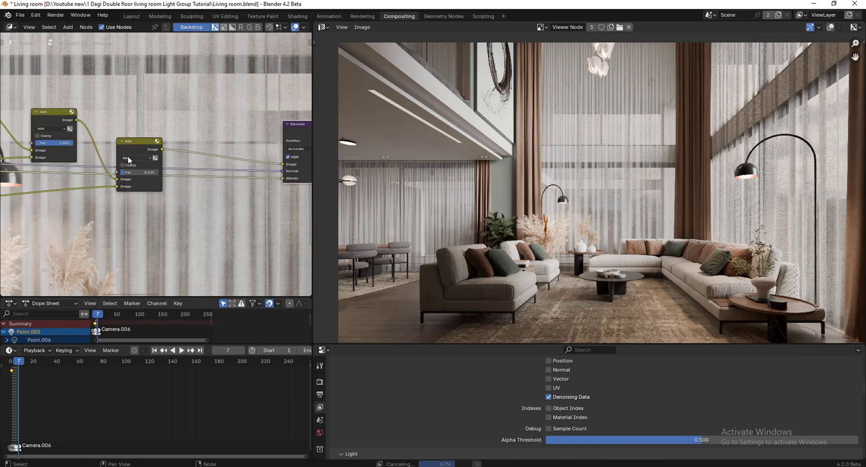
left_click_drag(139, 152, 118, 91)
scroll(146, 116, "down", 5)
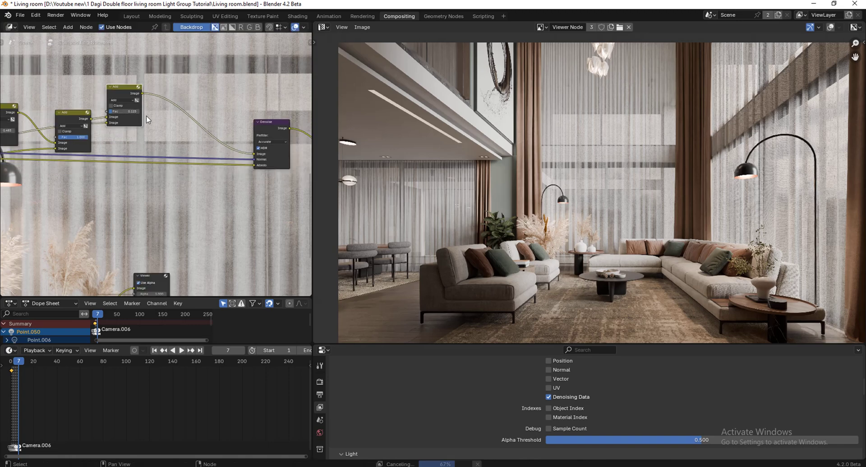
Add a Gamma node on the link between Denoising Albedo and the Denoise node's Albedo input
scroll(206, 101, "up", 3)
key("shift+a")
left_click(206, 100)
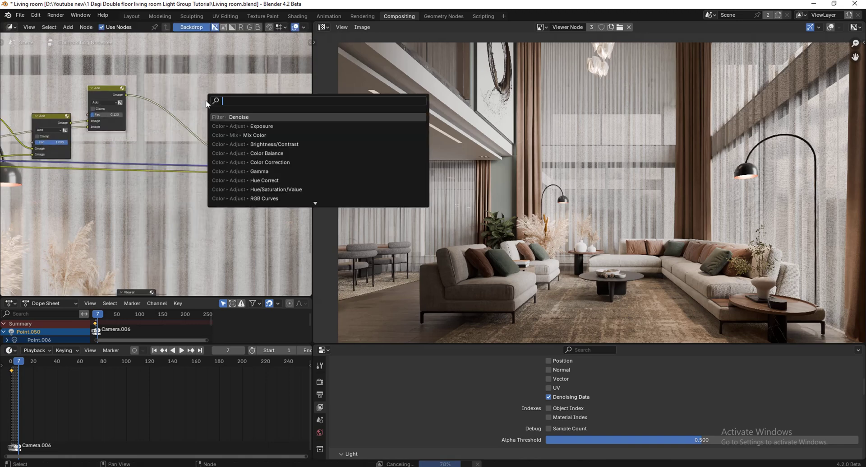
type("ga")
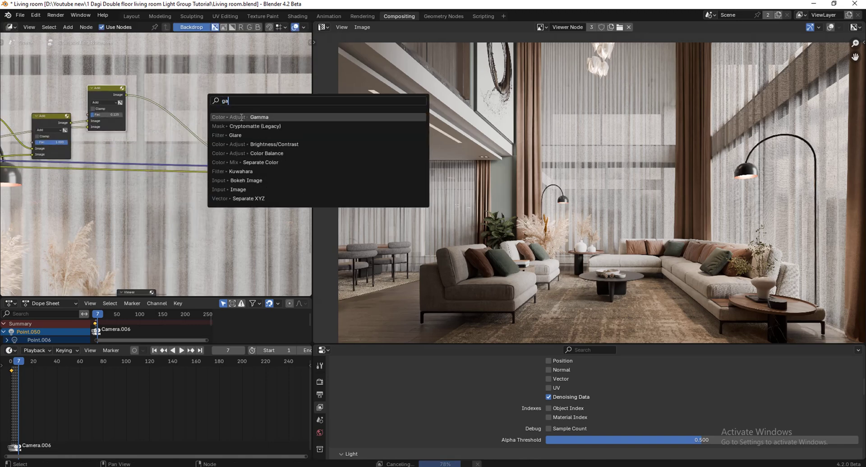
key("Return")
left_click(151, 169)
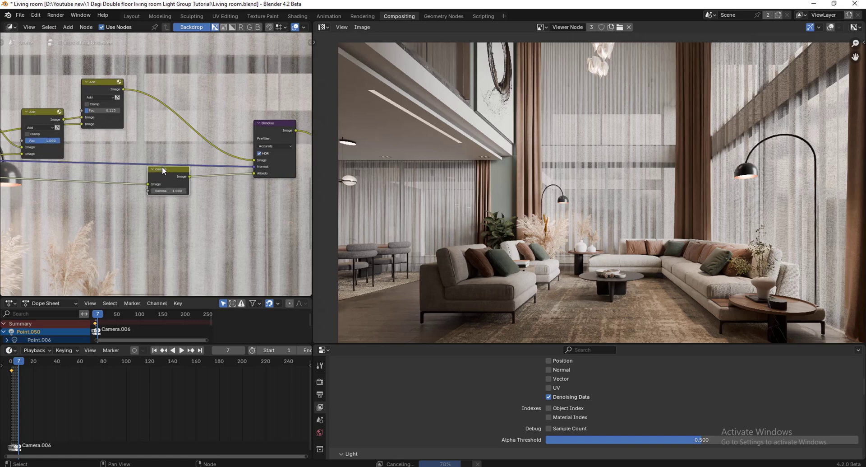
Set the Gamma node's value to 1.3 and inspect the sofa and table area in the Viewer image
key("KP_Decimal")
double_click(160, 204)
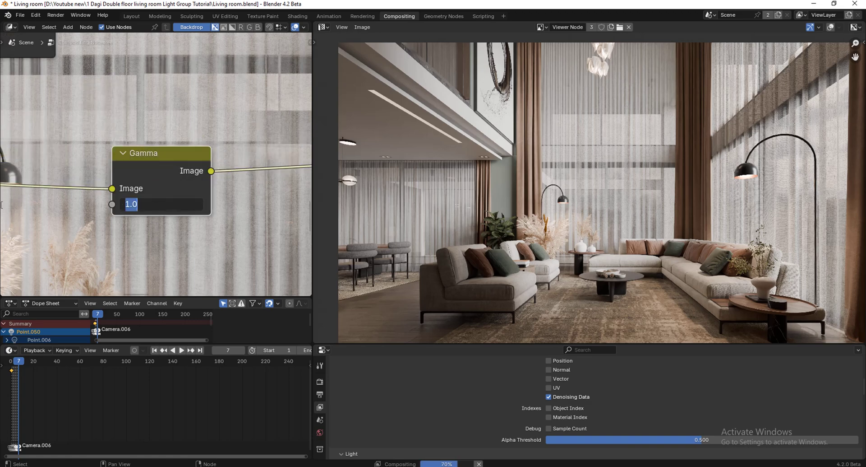
type("1.3")
key("Return")
scroll(654, 283, "up", 4)
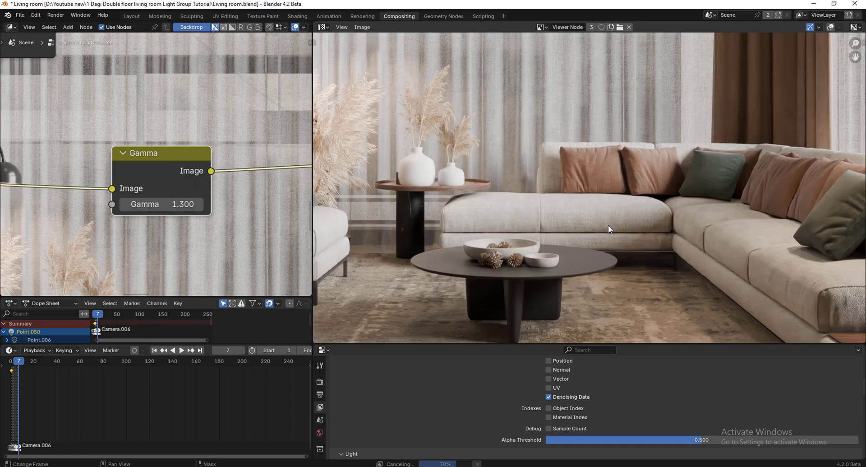
scroll(611, 215, "down", 4)
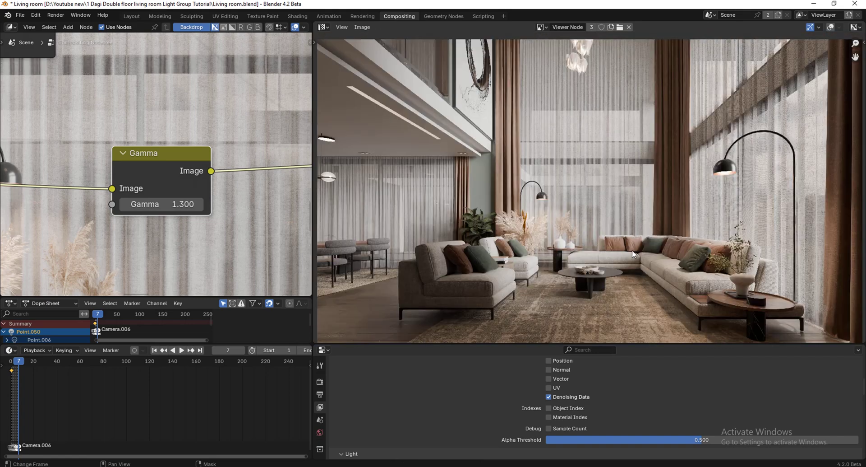